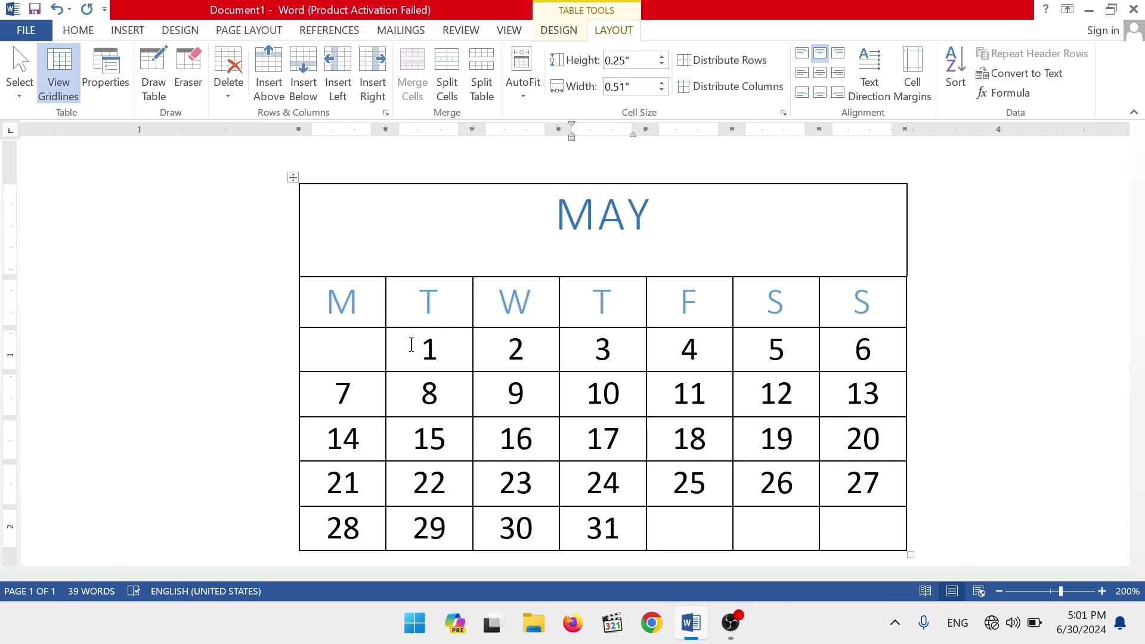
click(558, 30)
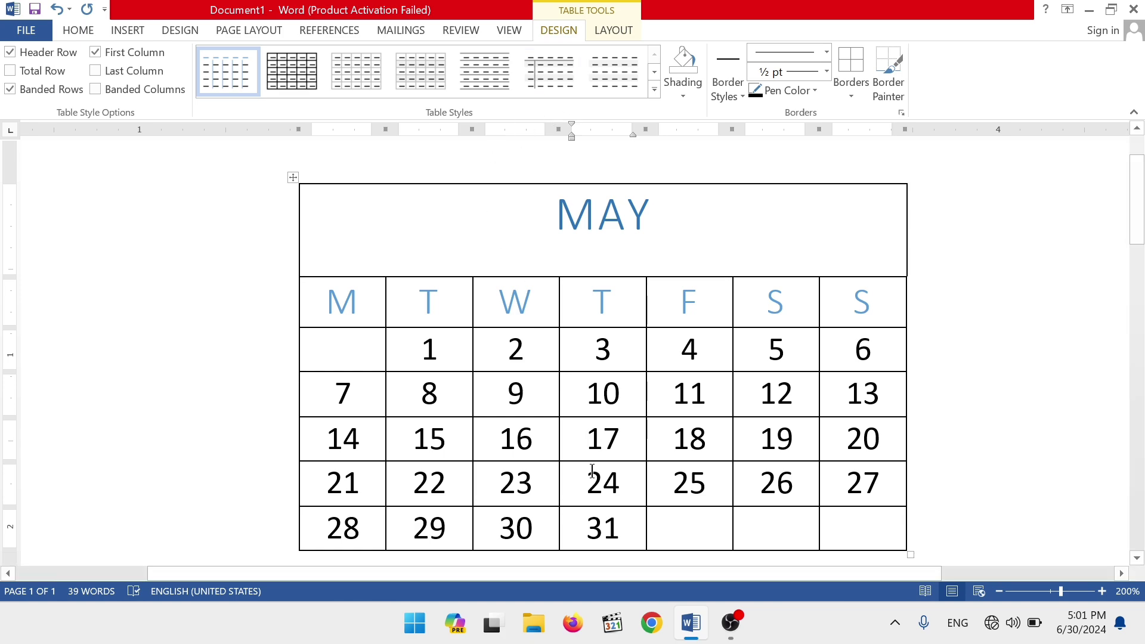
click(602, 31)
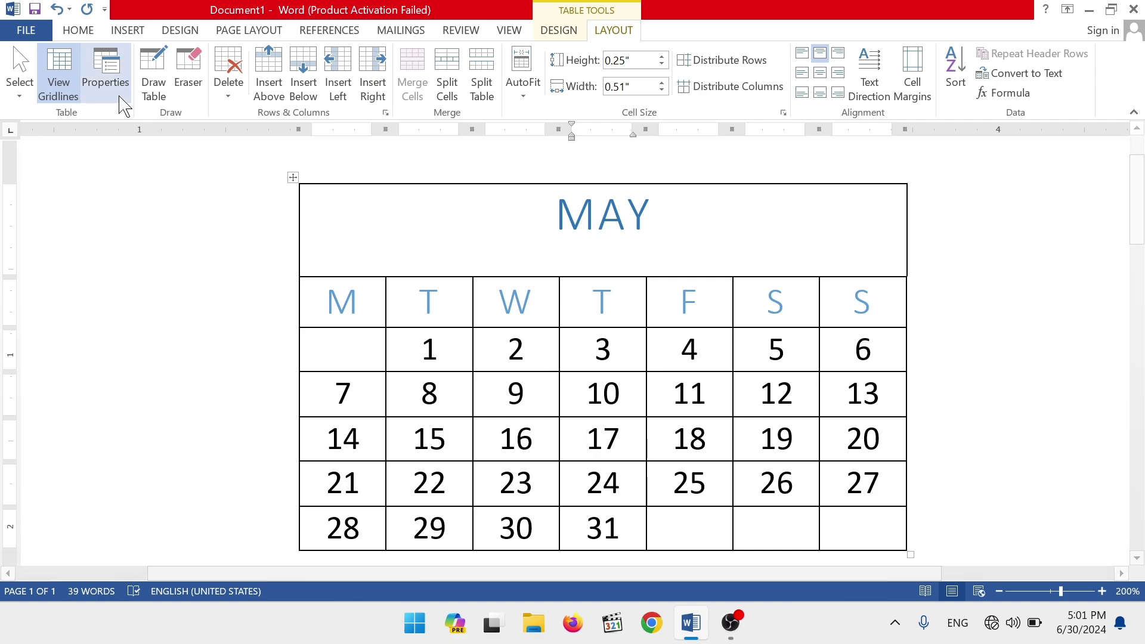
click(26, 97)
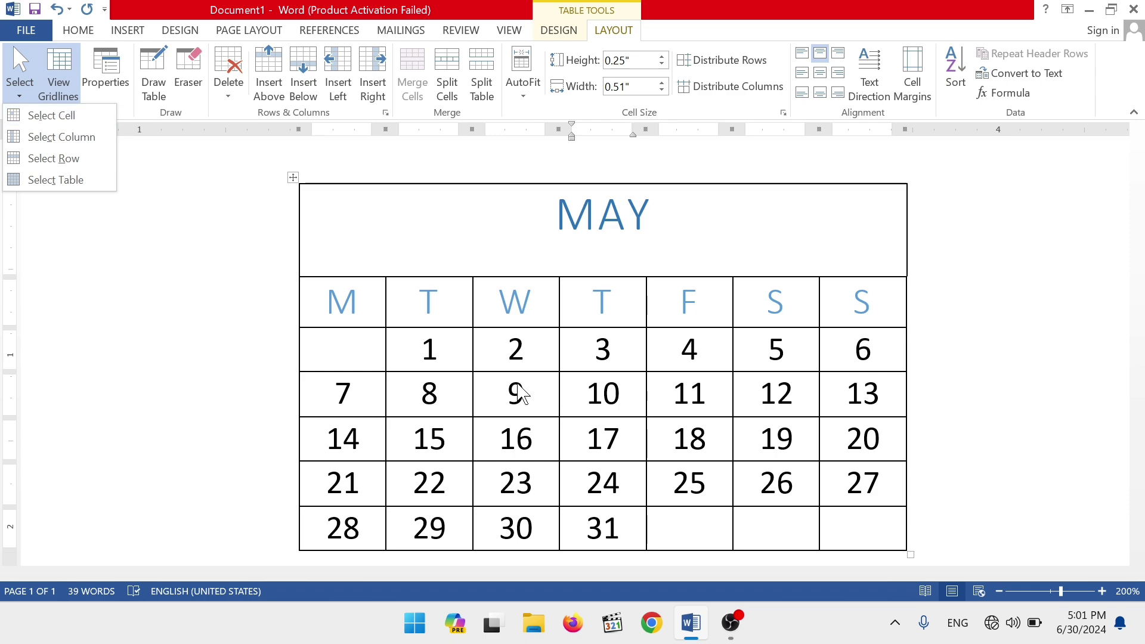
key(Escape)
Select the merged MAY title cell of the calendar table.
click(434, 242)
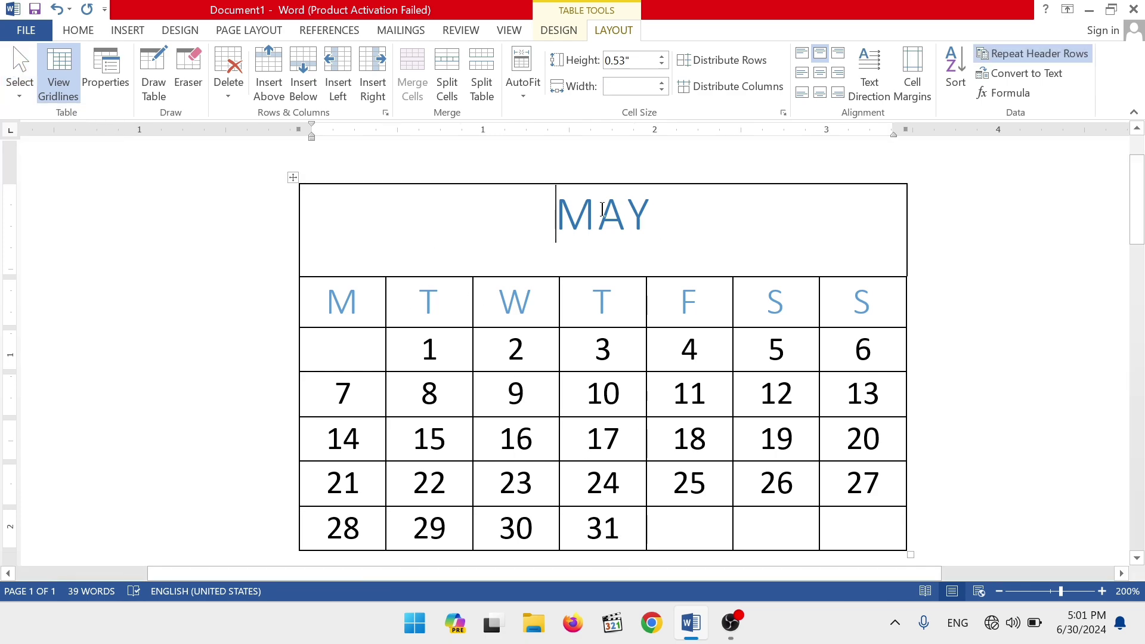
click(19, 90)
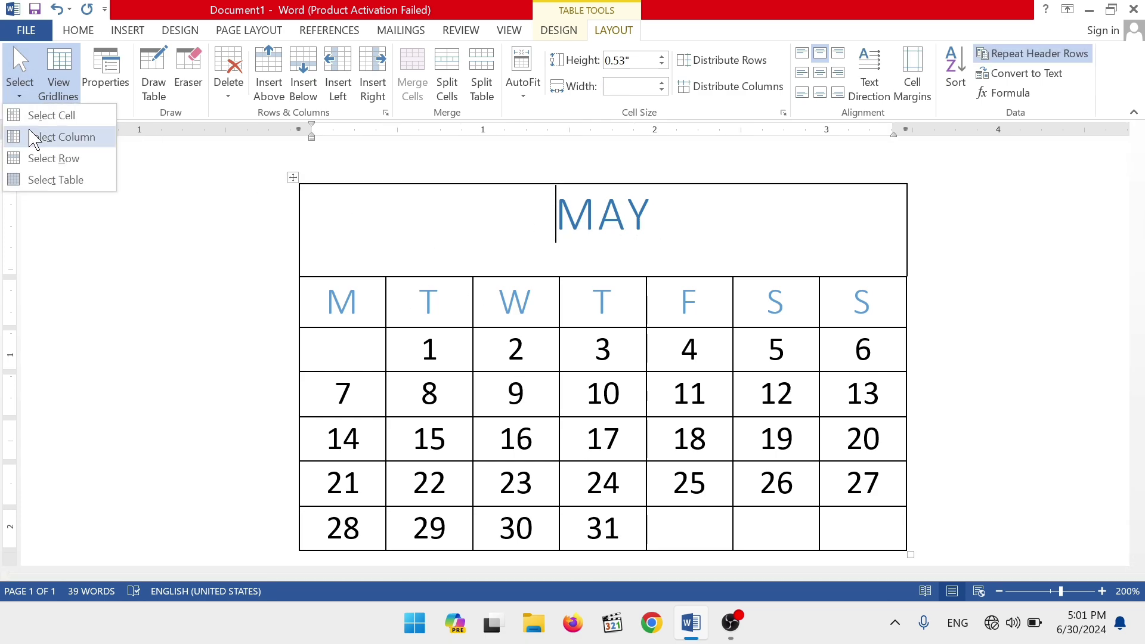
click(34, 128)
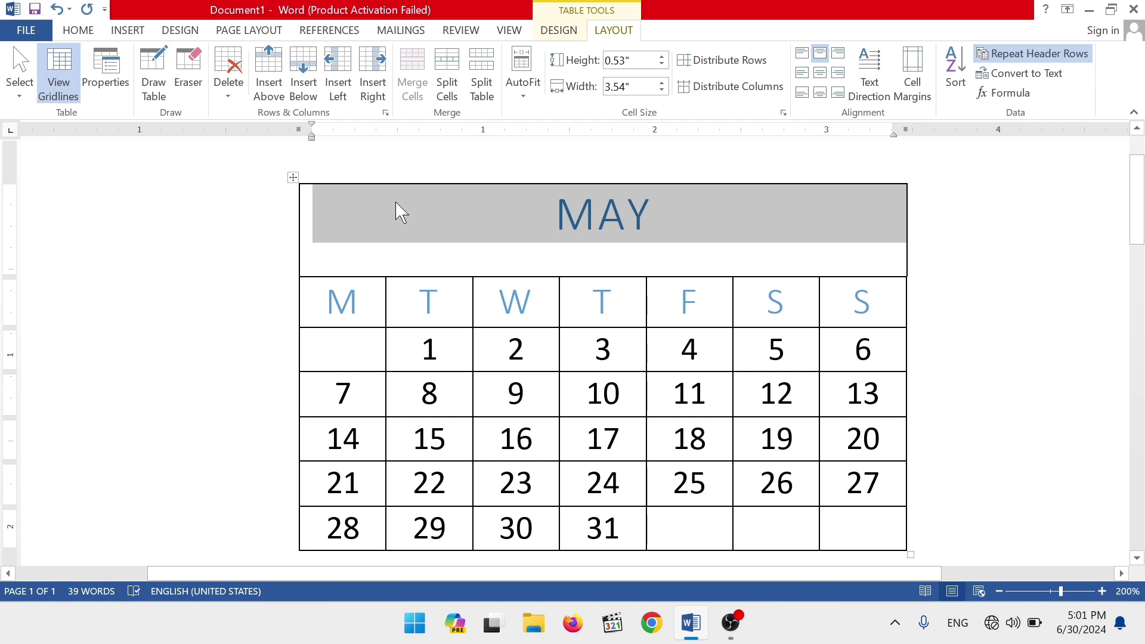
click(472, 249)
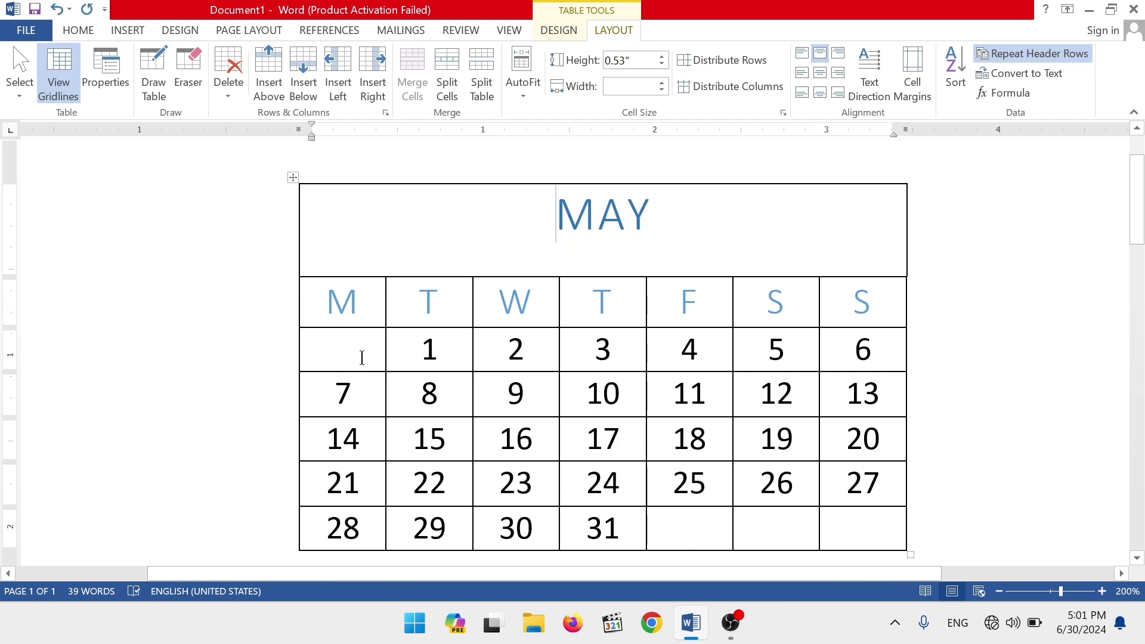
Select the table column under the M weekday heading with the Select Column command.
click(353, 313)
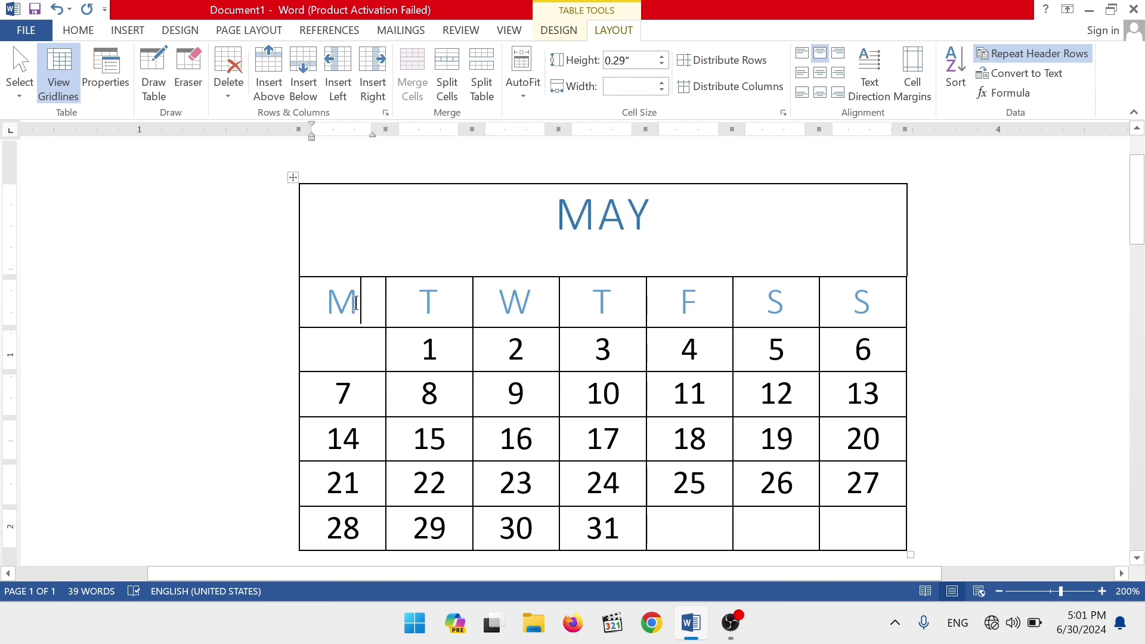
click(20, 81)
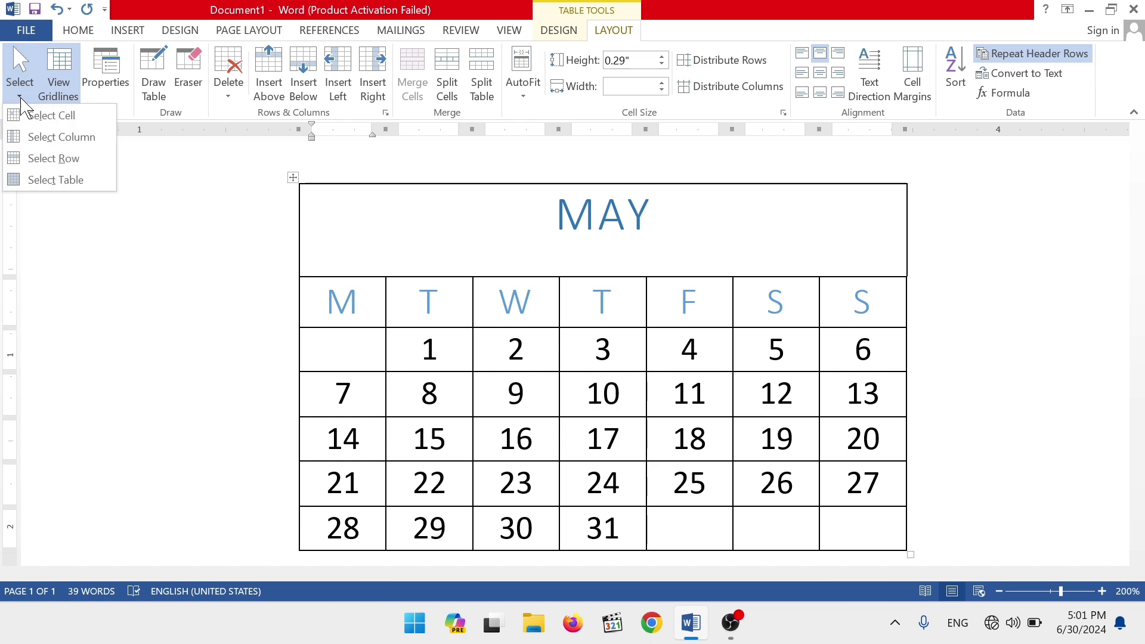
click(29, 139)
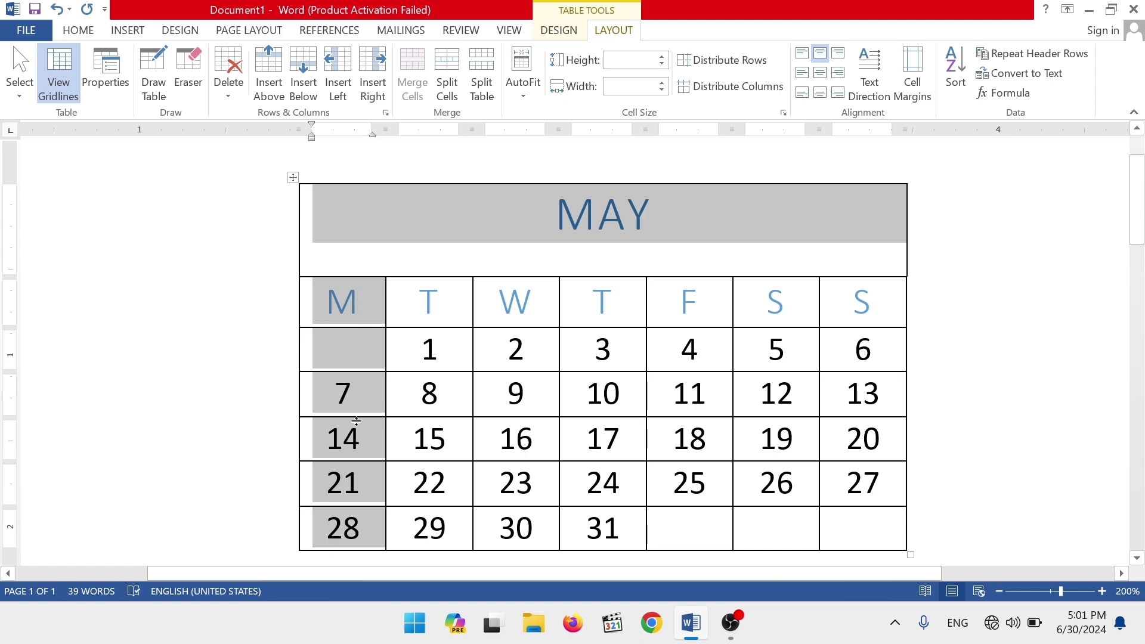
Select the weekday heading row of the calendar with the Select Row command.
click(357, 307)
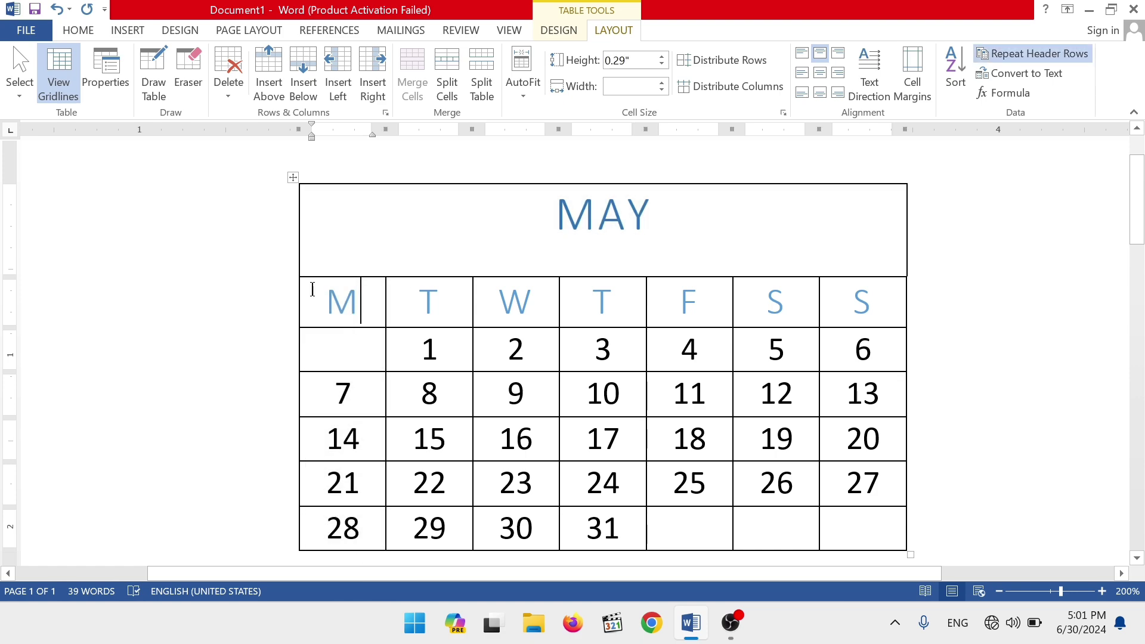
click(21, 80)
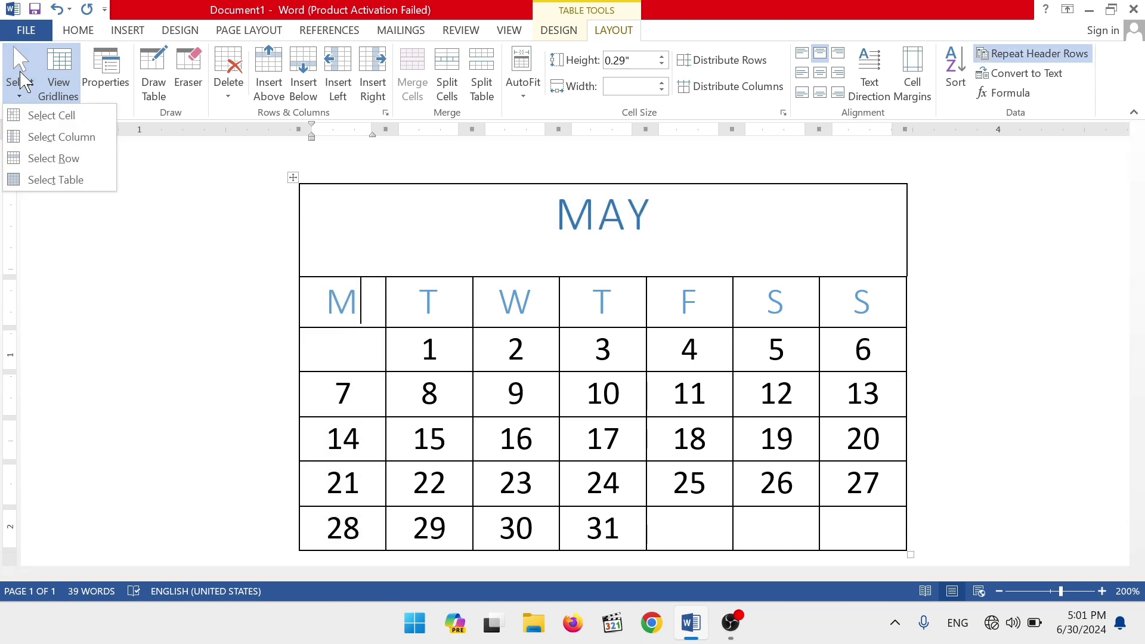
click(54, 158)
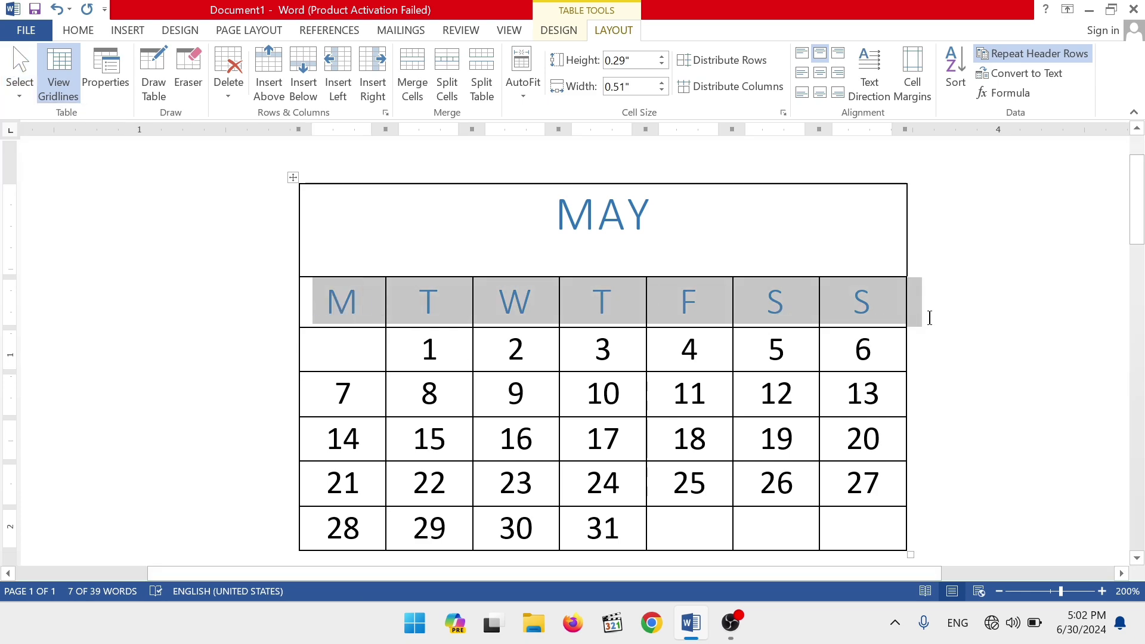
Select the entire calendar table with the Select Table command, starting from the M heading cell.
click(341, 310)
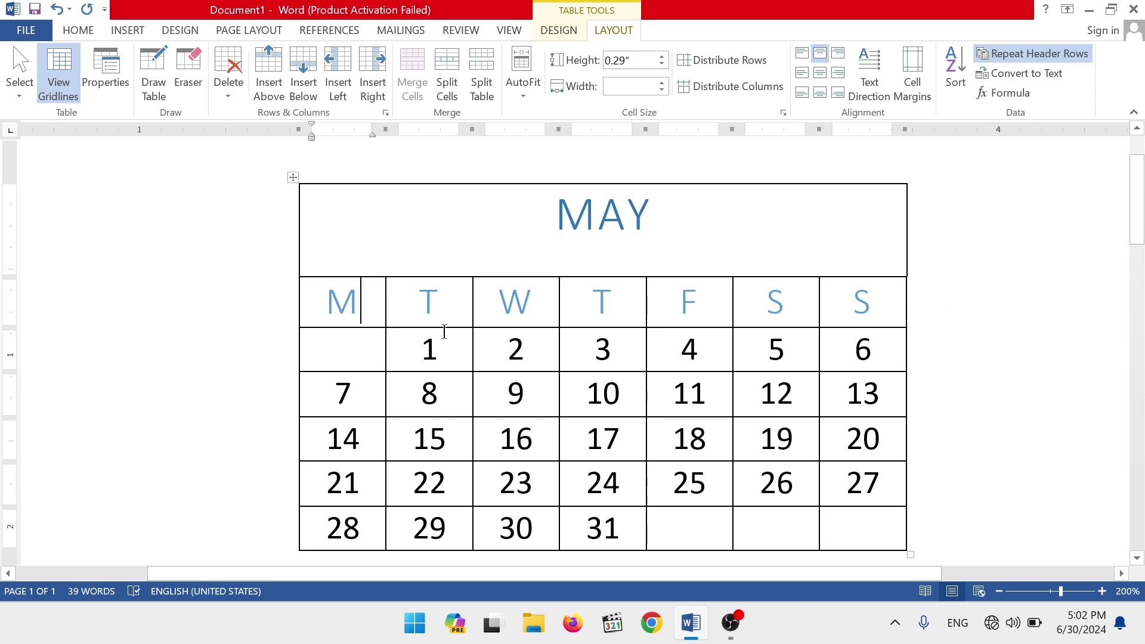
click(20, 84)
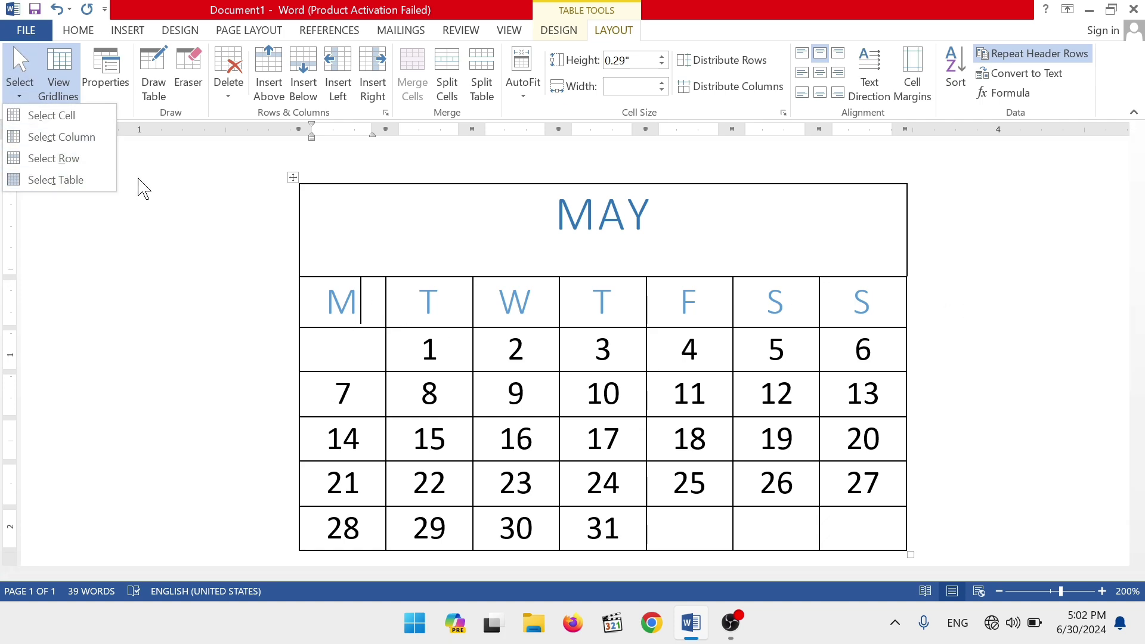
click(27, 179)
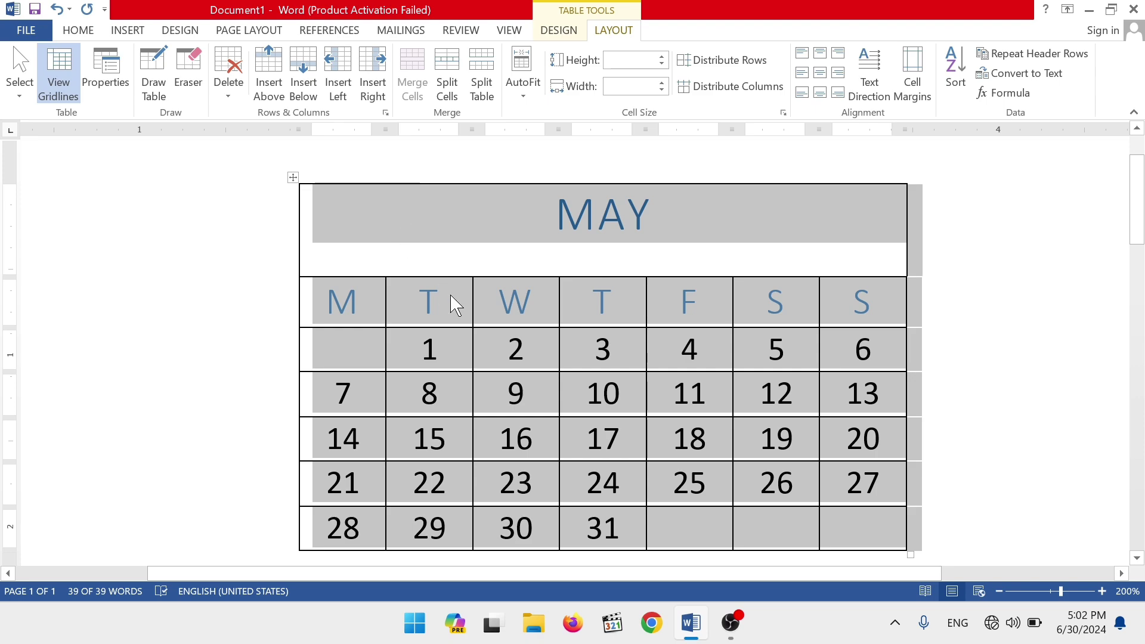
Select the weekday cells from M to the last S directly in the table, and clear the selection.
click(471, 320)
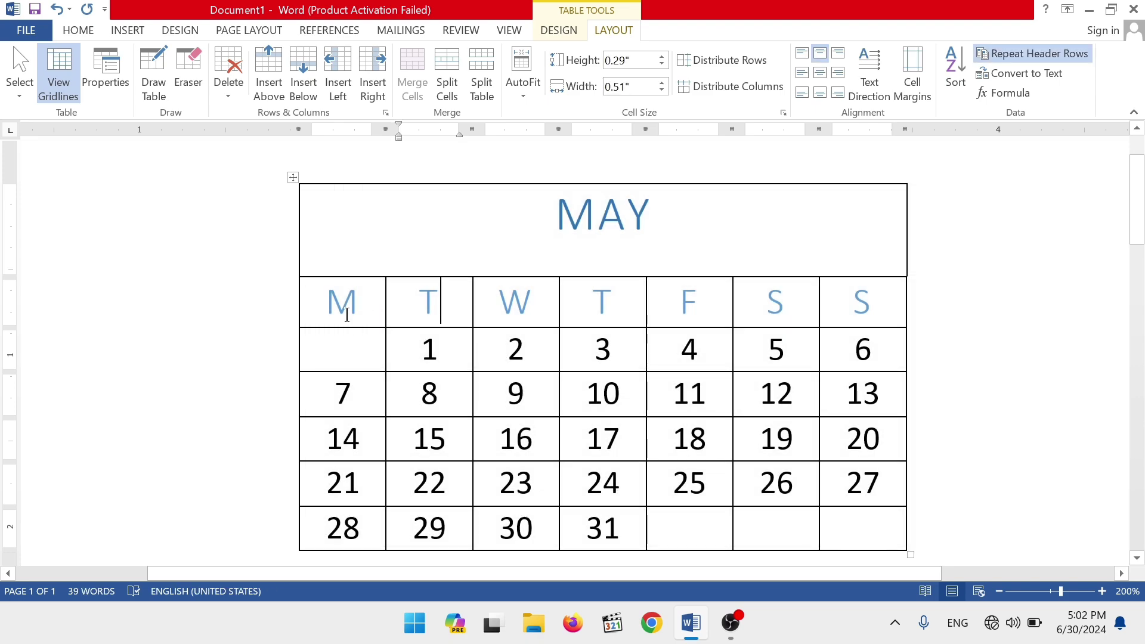
drag(332, 308, 864, 316)
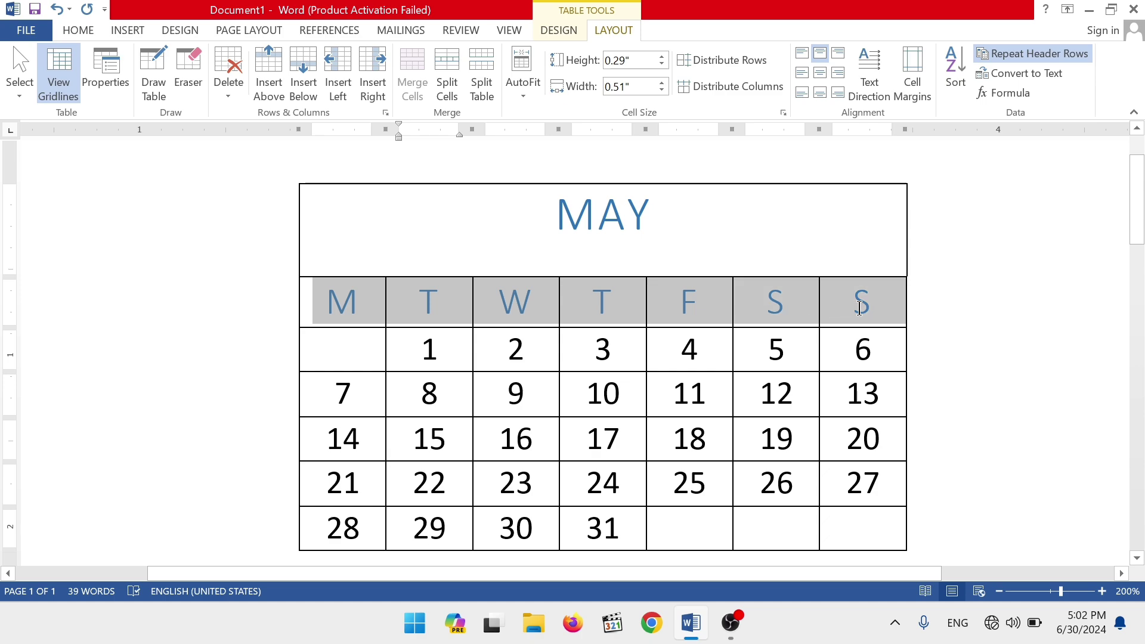
click(441, 348)
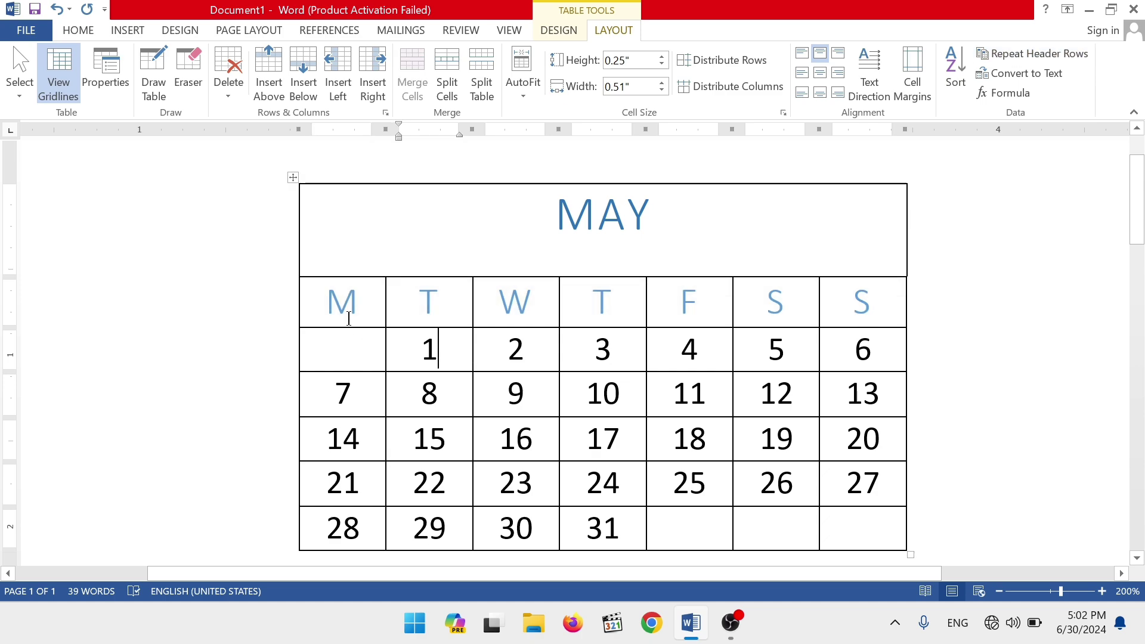
Select the cells from M down to 28, and the whole range from the MAY title to the last cell.
drag(352, 307, 352, 537)
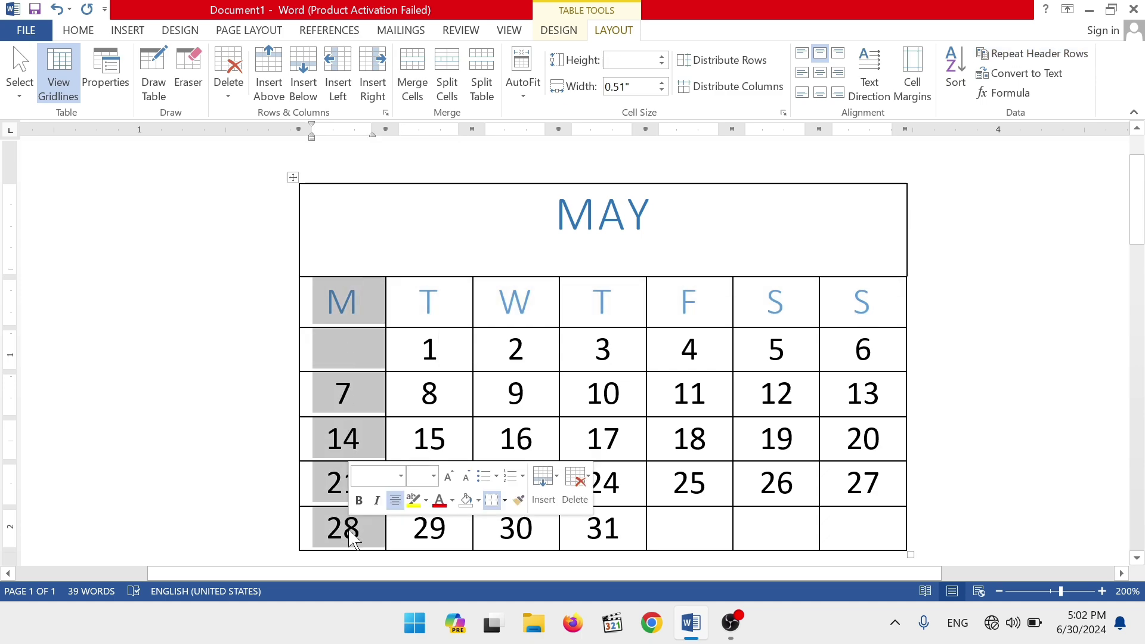
click(499, 438)
drag(348, 241, 853, 536)
click(351, 397)
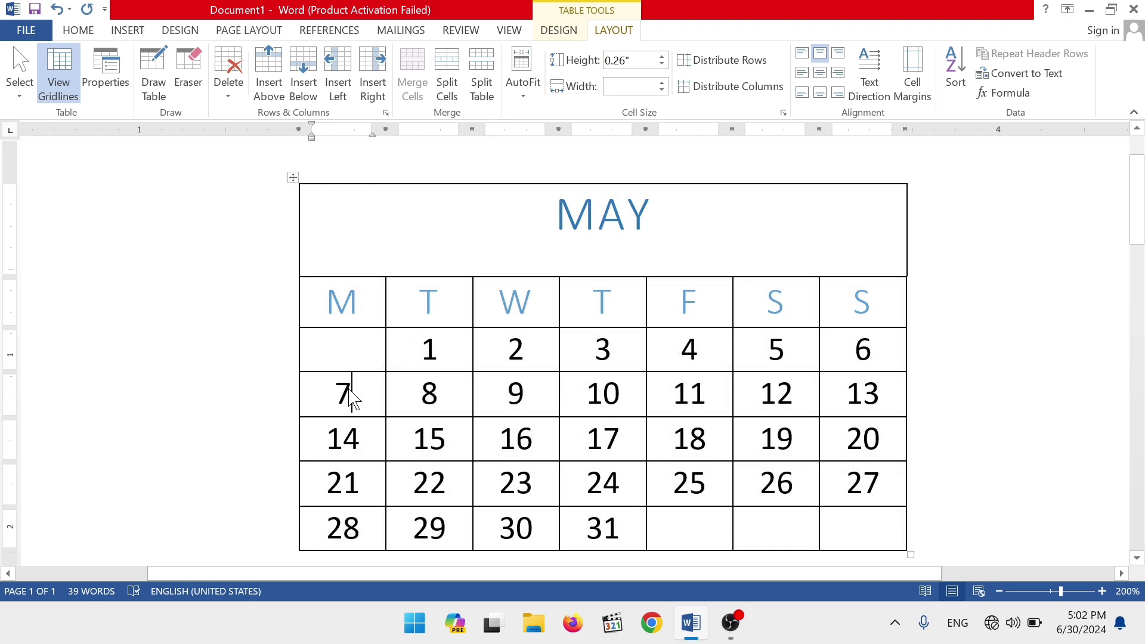
Select the weekday row and the three date rows below it one at a time from the table's margin, and deselect.
click(294, 306)
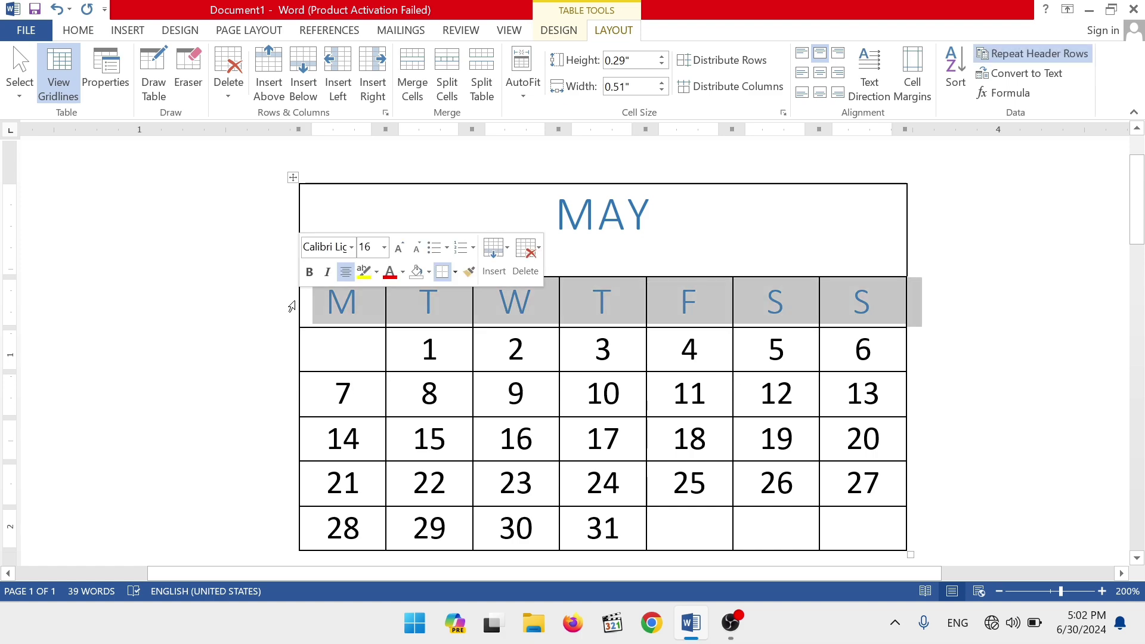
click(289, 356)
click(291, 394)
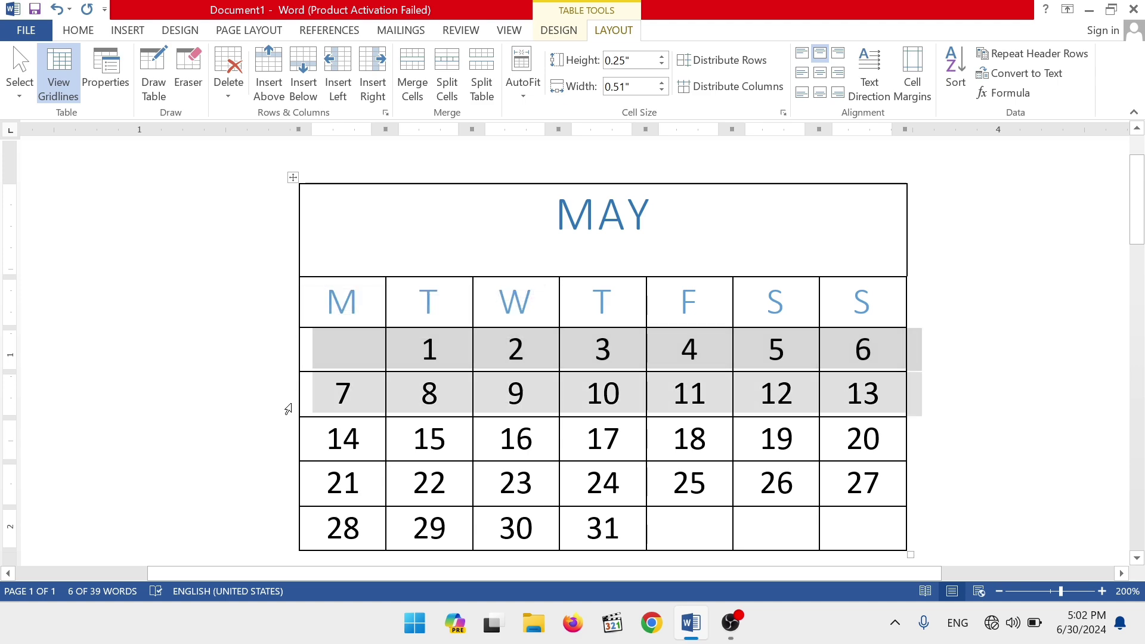
click(291, 439)
click(341, 159)
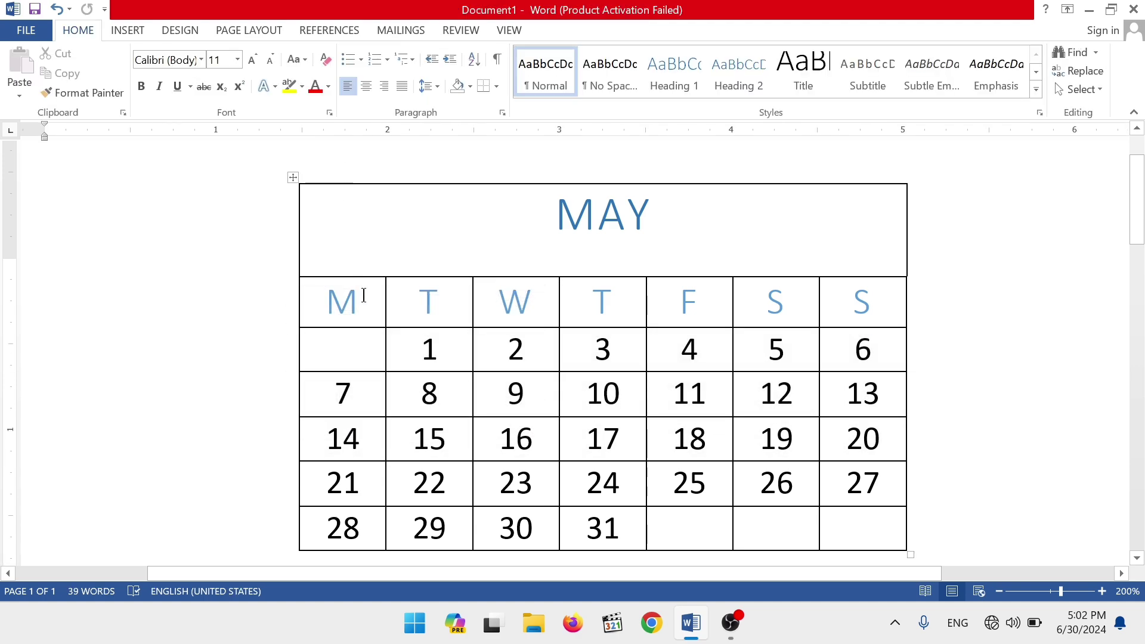
Select the entire calendar table with its move handle and turn off View Gridlines.
click(420, 296)
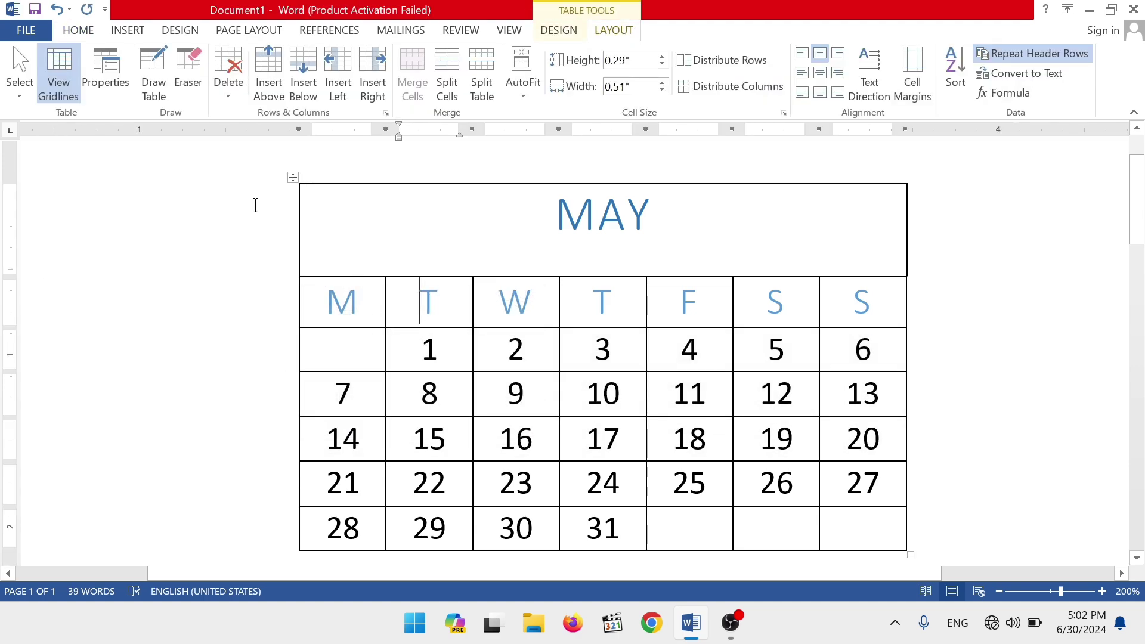
click(20, 96)
click(297, 170)
click(295, 175)
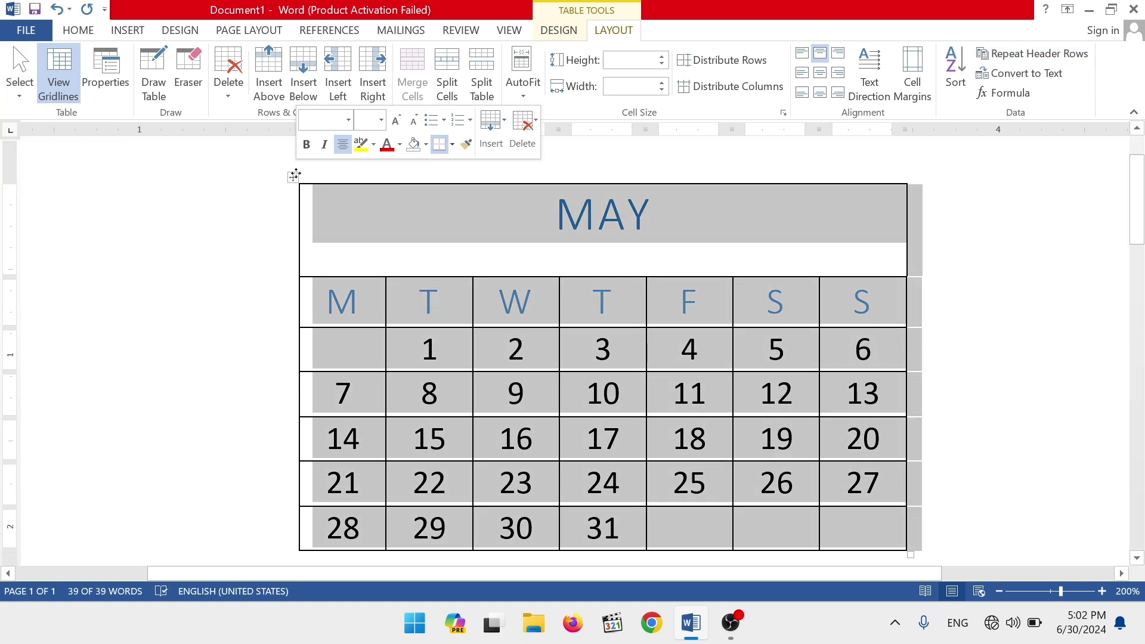
click(345, 248)
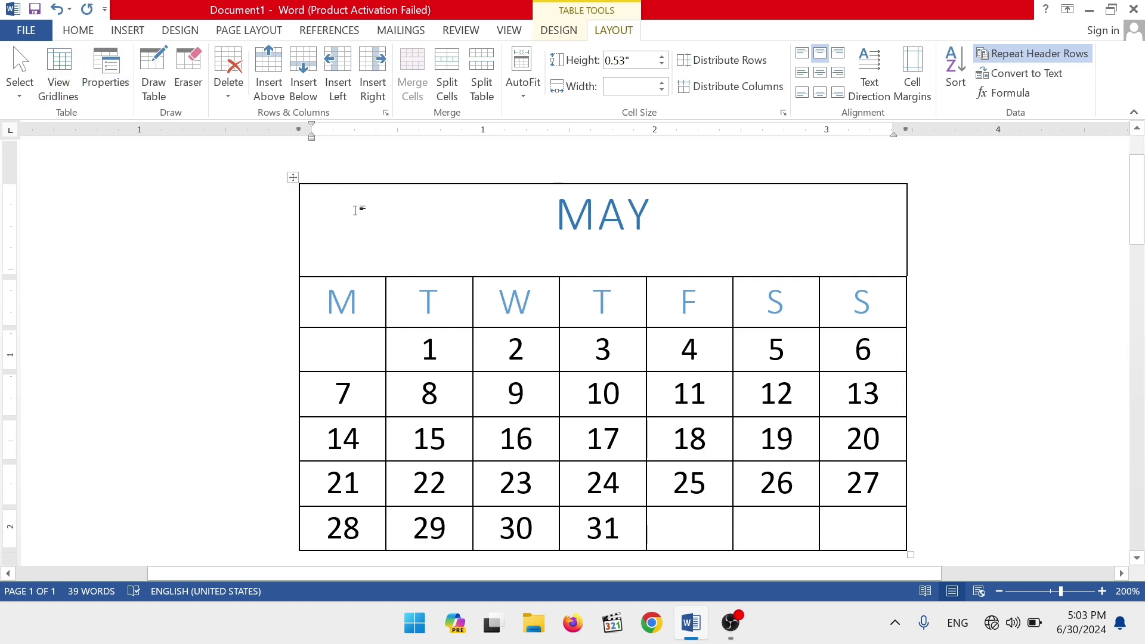
Remove all borders from the entire calendar table with the No Border option.
click(292, 178)
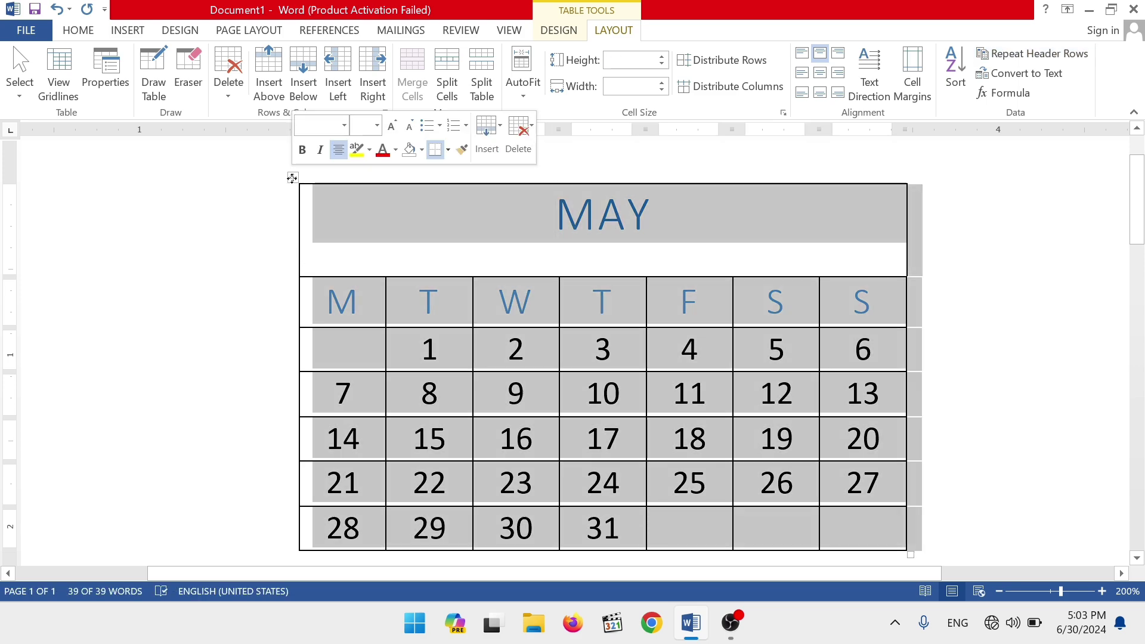
click(550, 38)
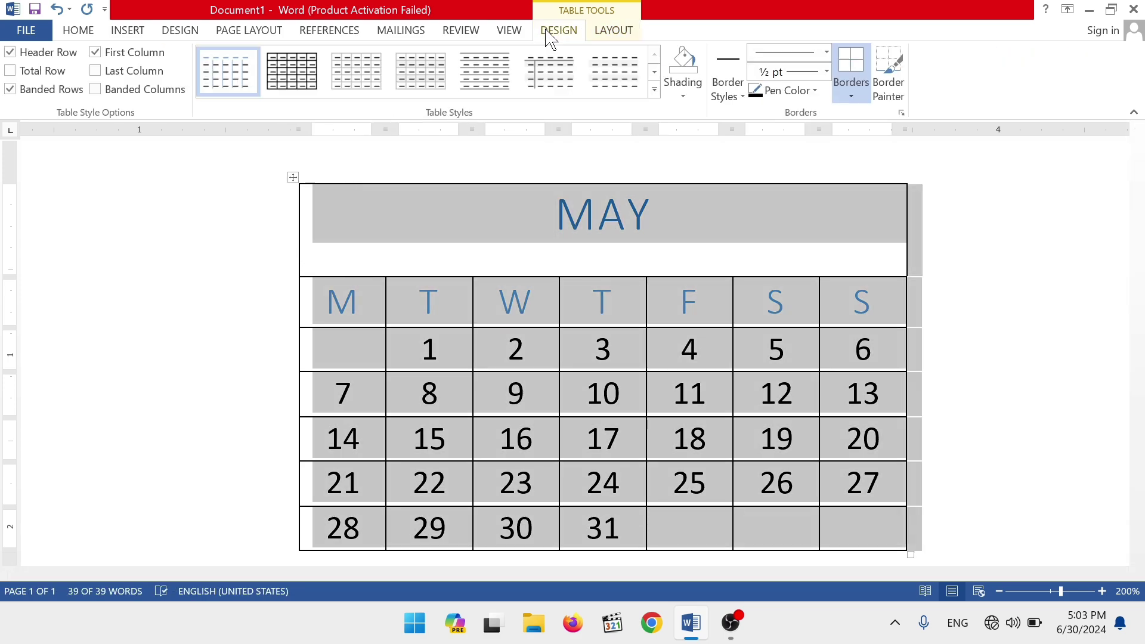
click(863, 100)
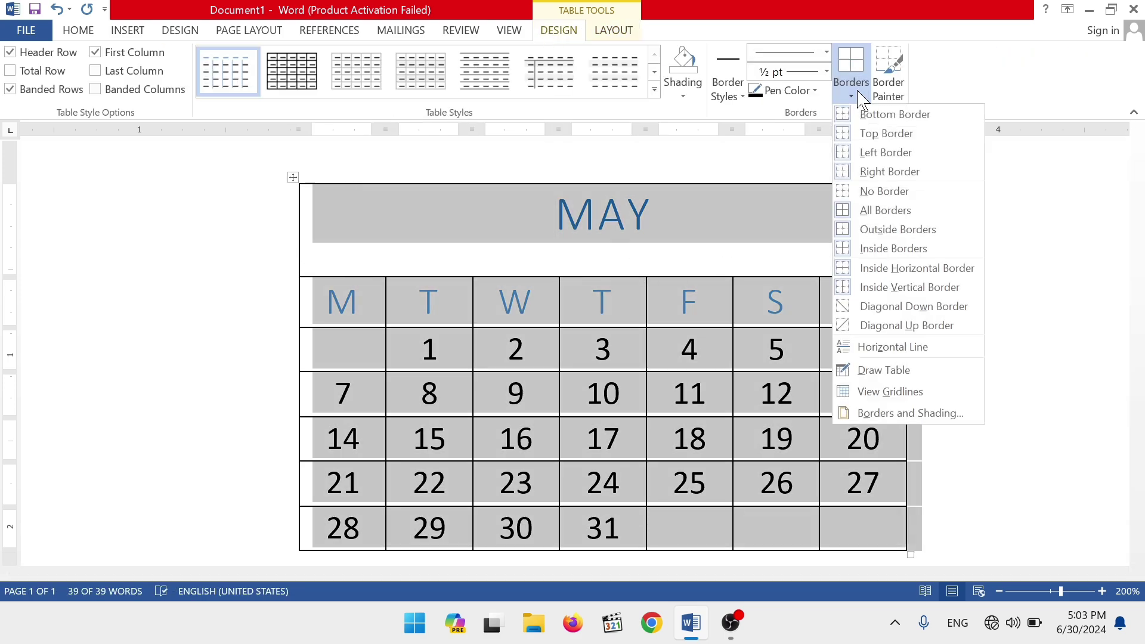
click(875, 190)
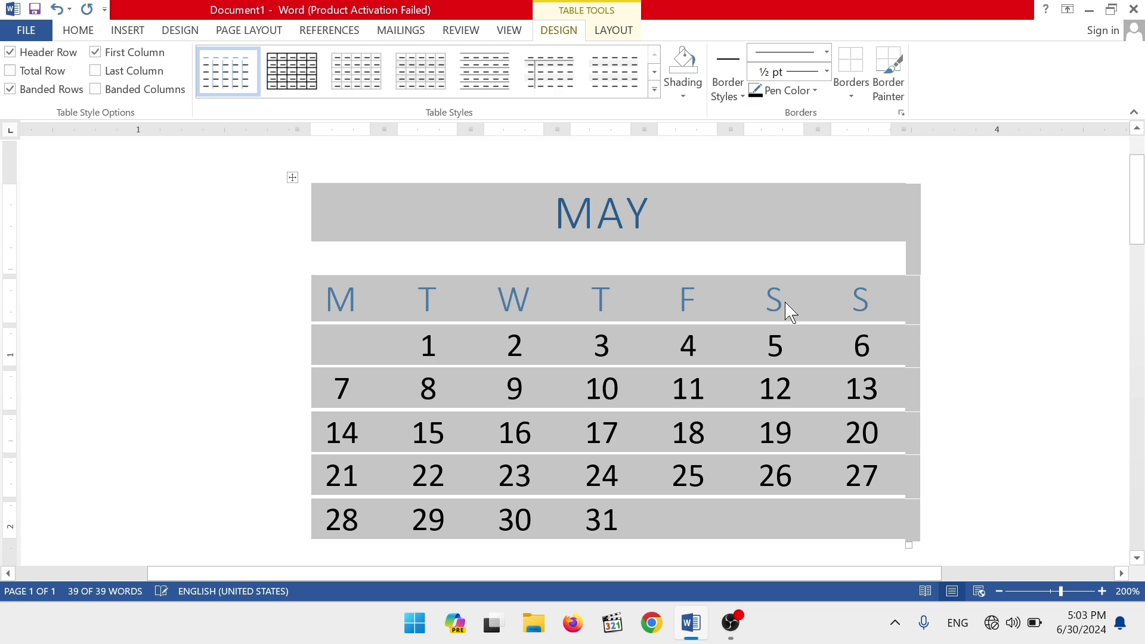
click(983, 329)
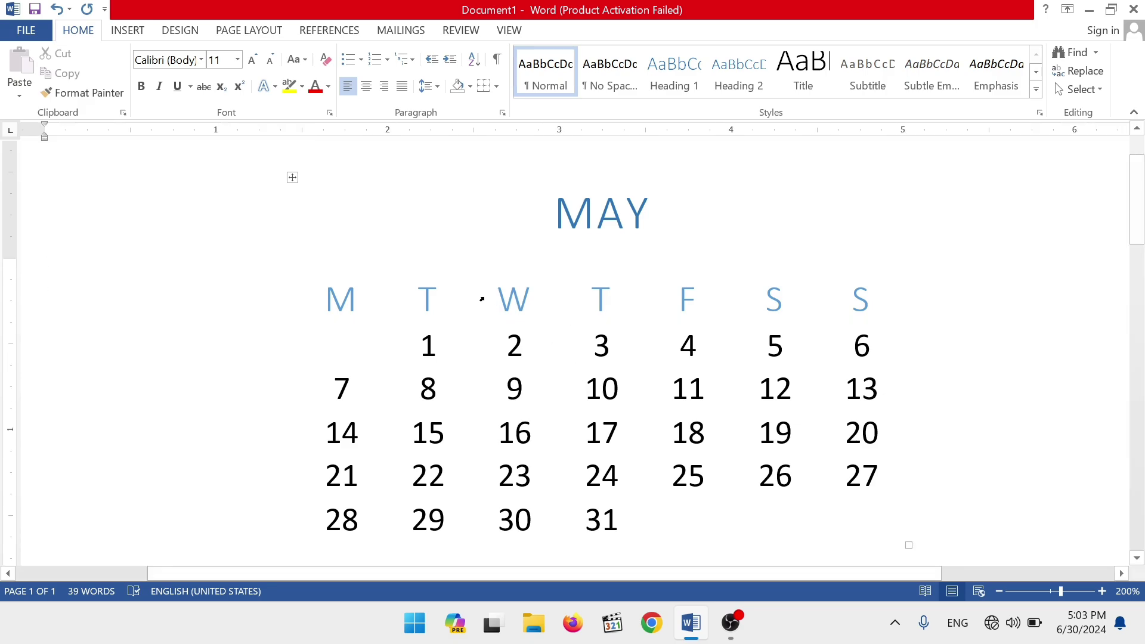
Select the entire calendar table, turn on View Gridlines, and deselect the table.
click(446, 293)
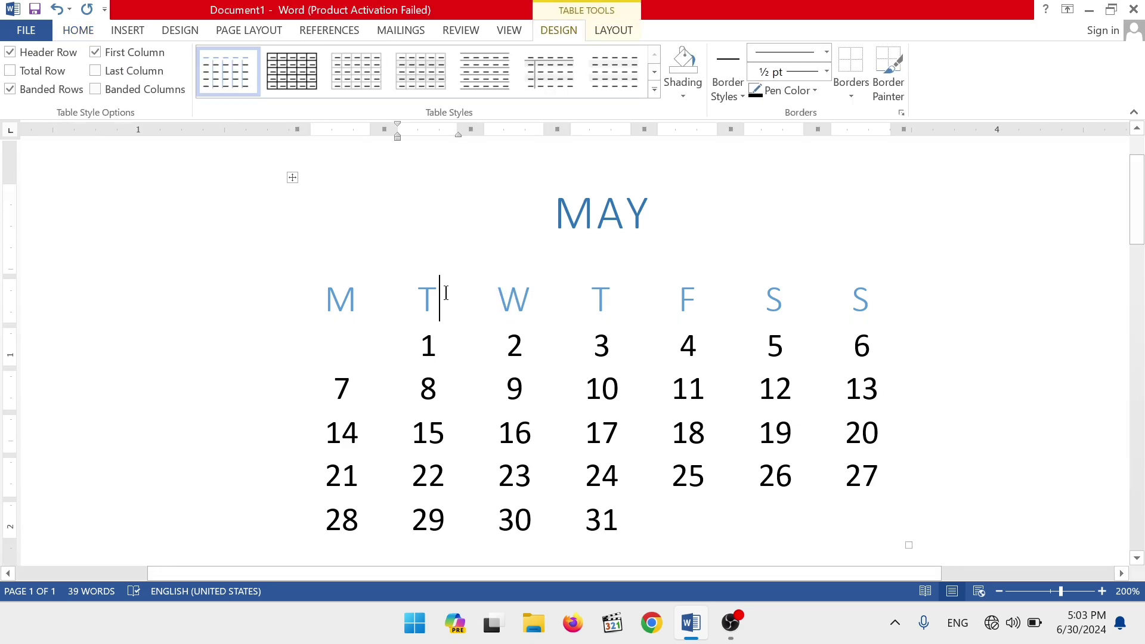
click(292, 178)
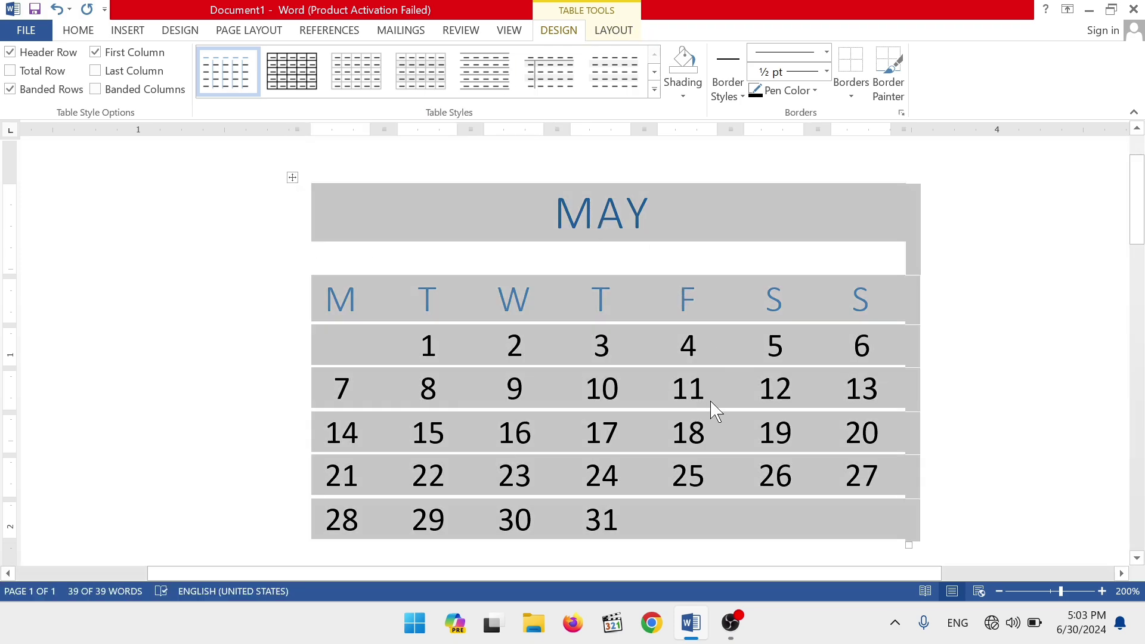
click(599, 37)
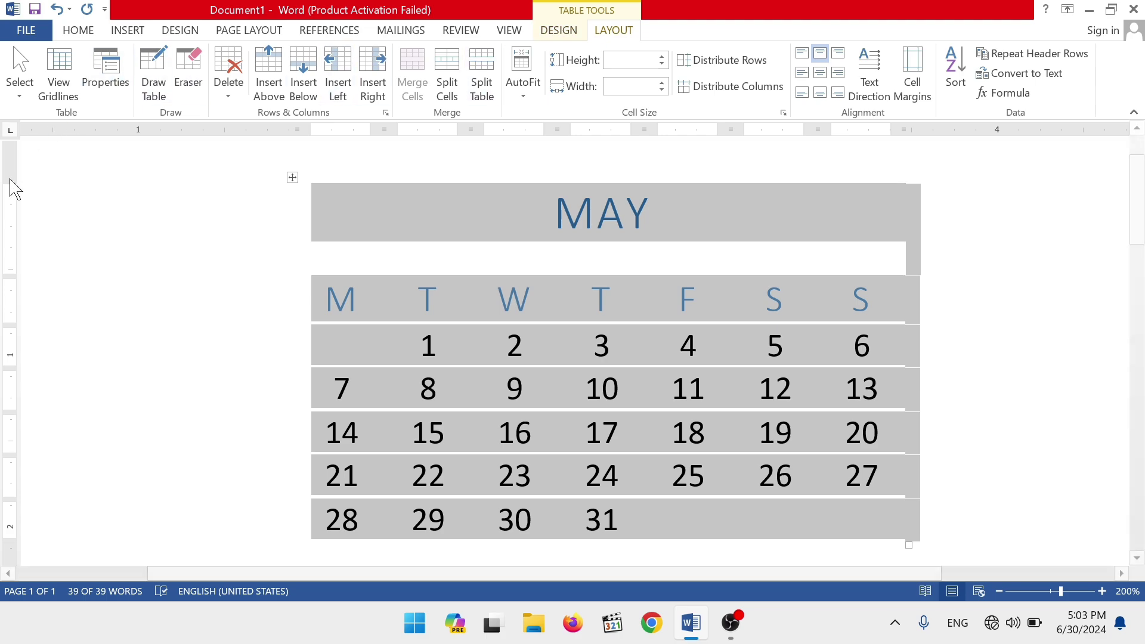
click(59, 71)
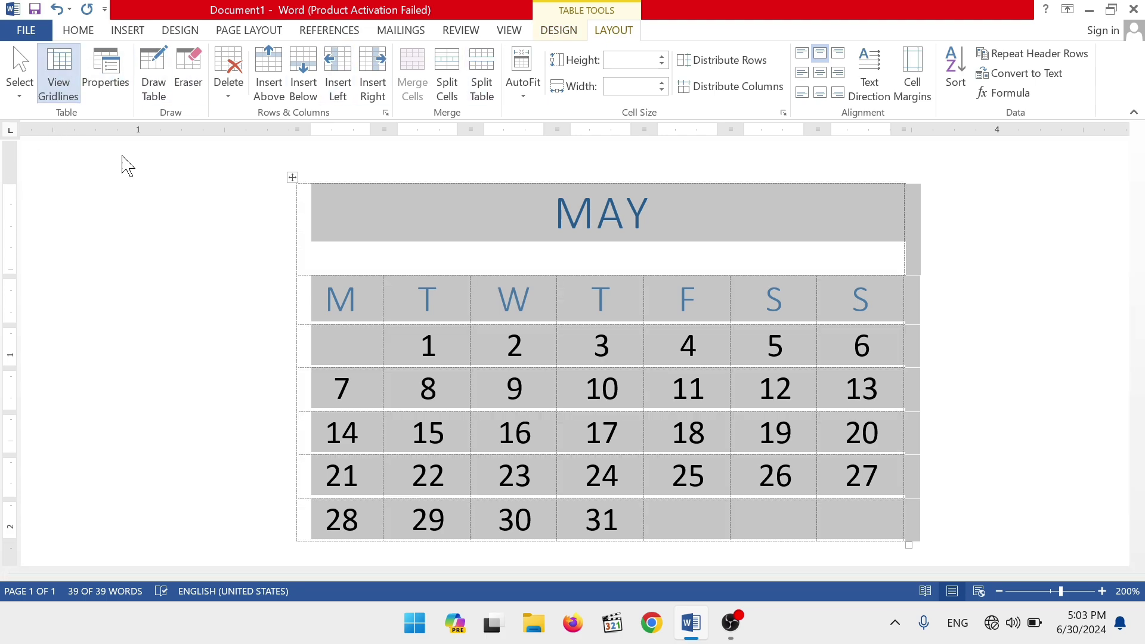
click(388, 326)
click(421, 389)
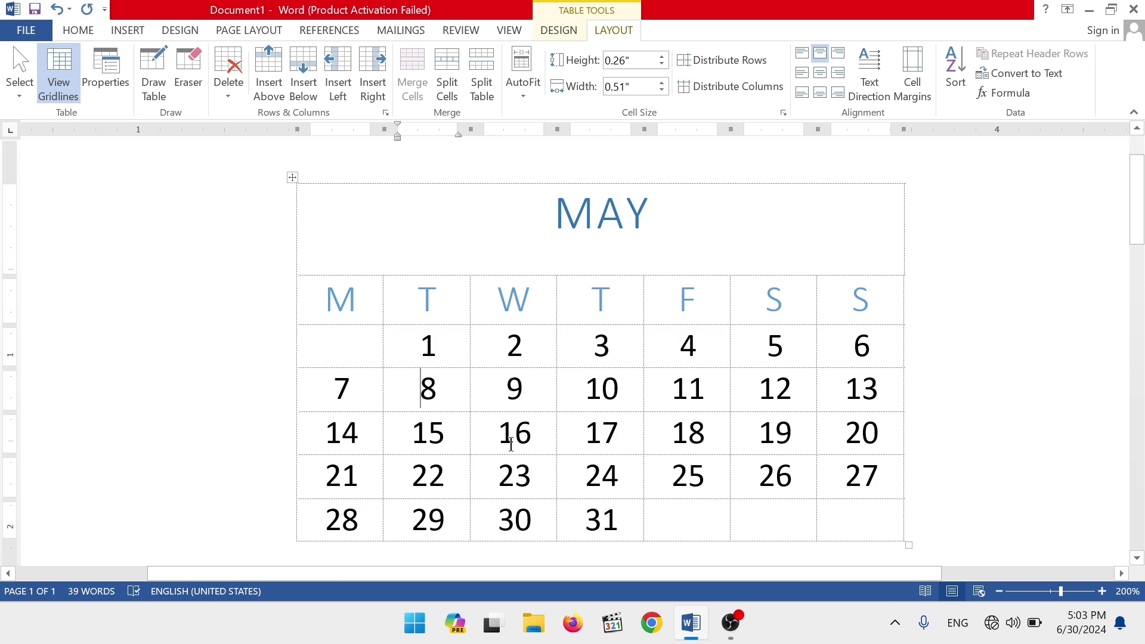
Review the Table Properties of the calendar and close them without making changes.
click(106, 83)
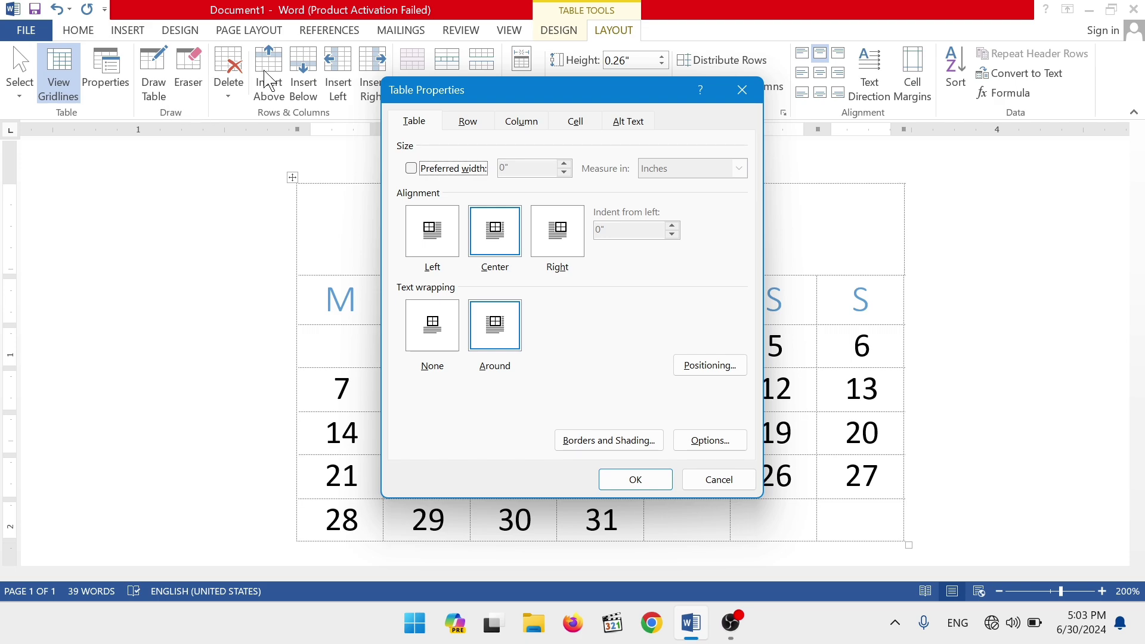
click(719, 480)
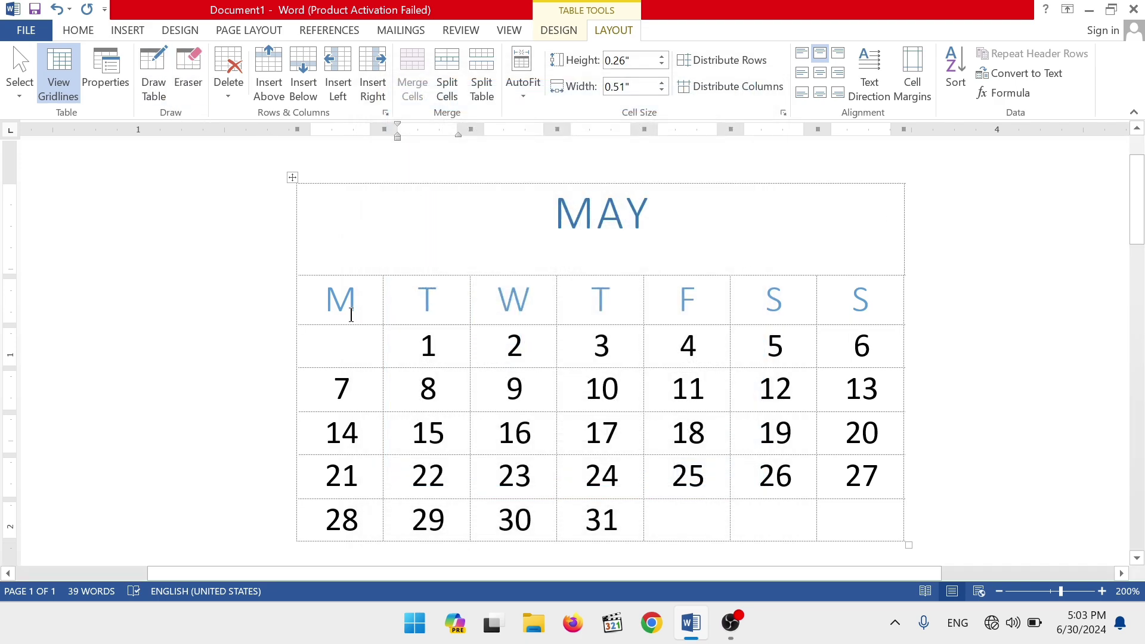
Apply All Borders to the entire calendar table and deselect it.
click(558, 30)
click(890, 84)
click(851, 96)
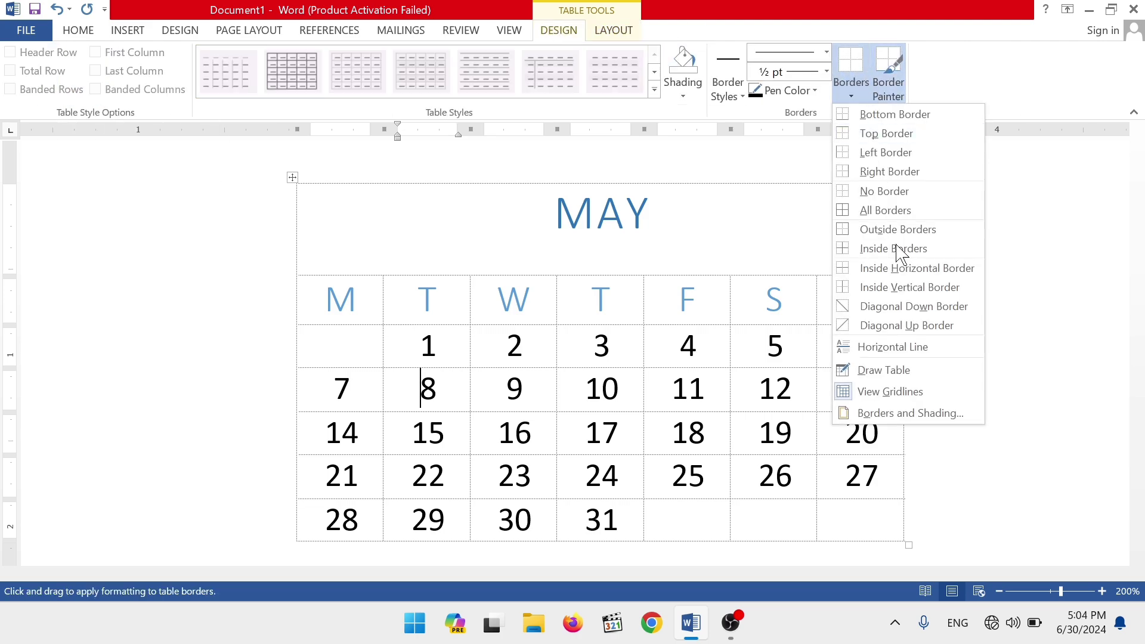
key(Escape)
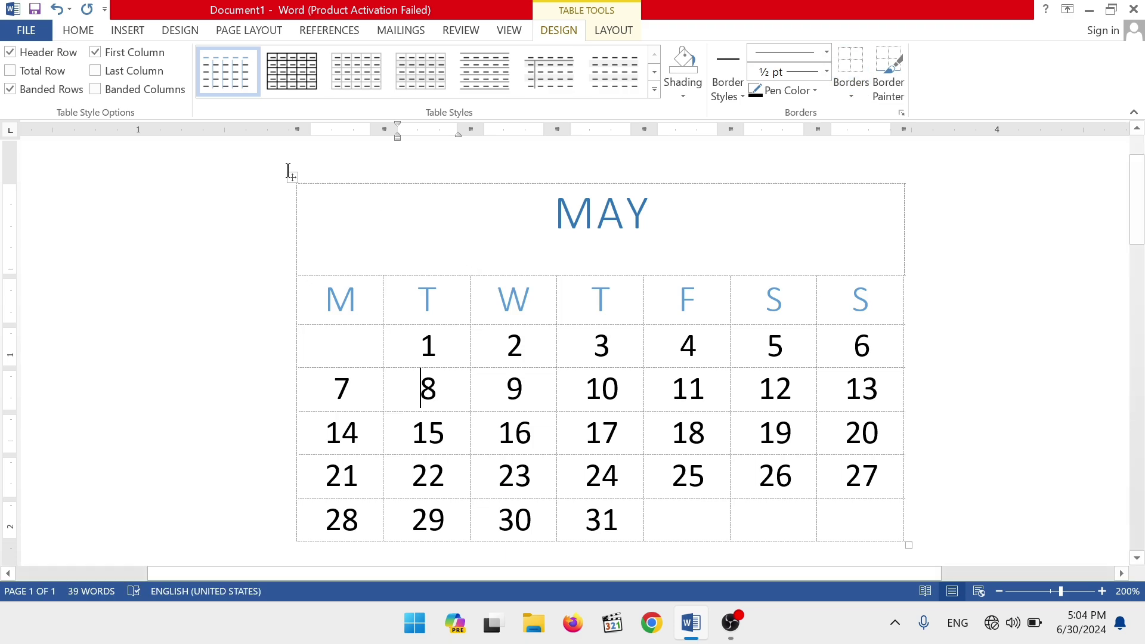
click(292, 177)
click(852, 98)
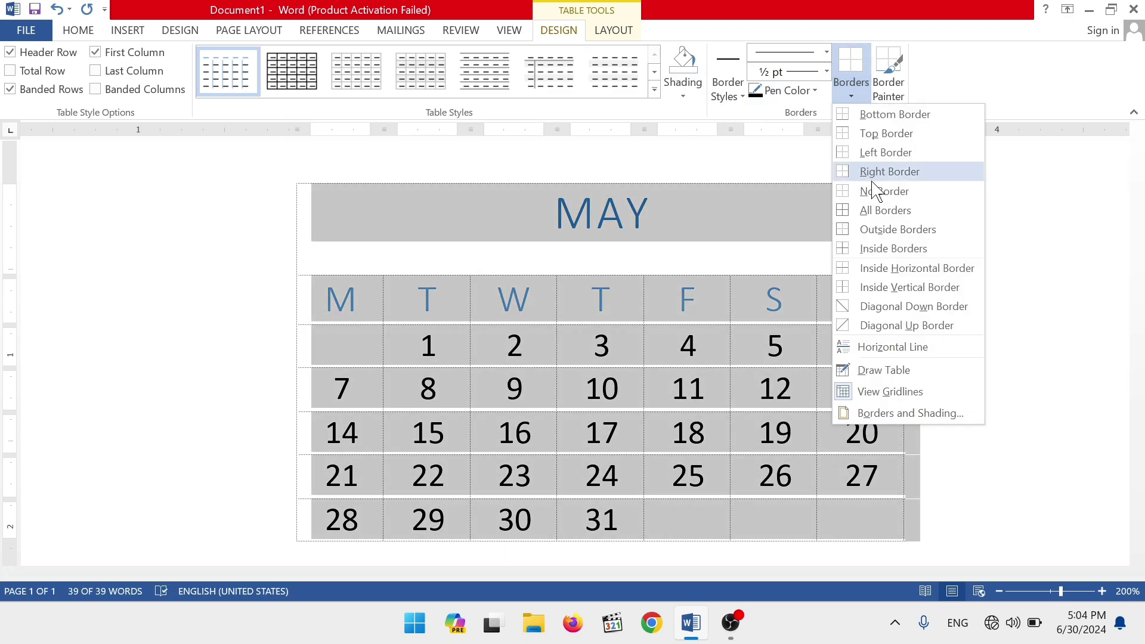
click(871, 210)
click(587, 344)
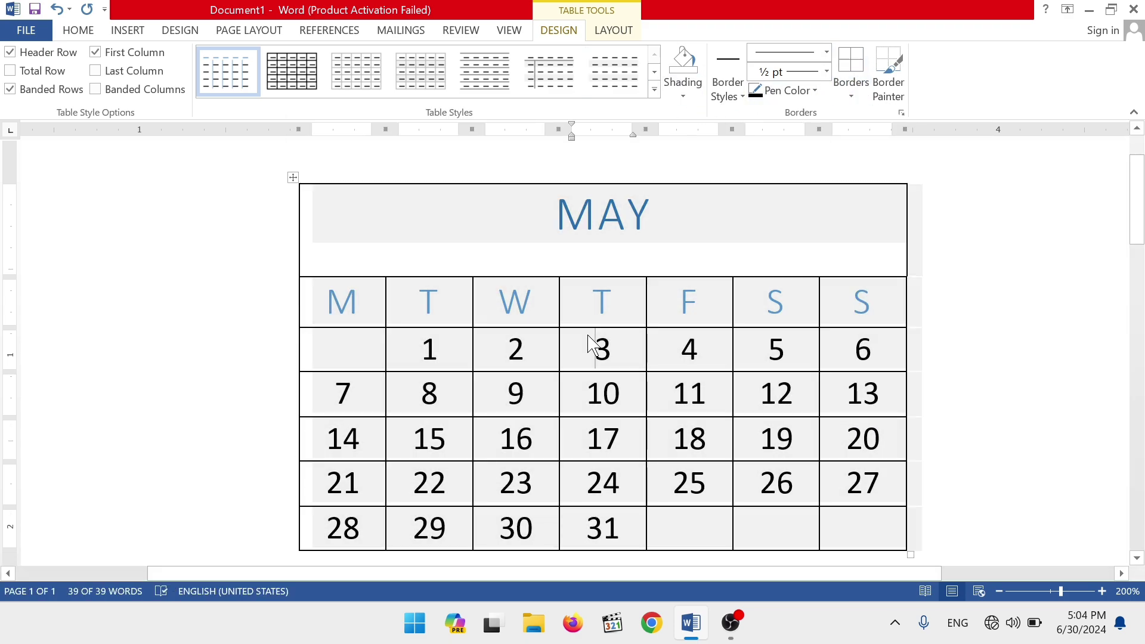
Use Draw Table to split the 1–6 date row with extra lines and add vertical dividers through the MAY title cell.
click(611, 31)
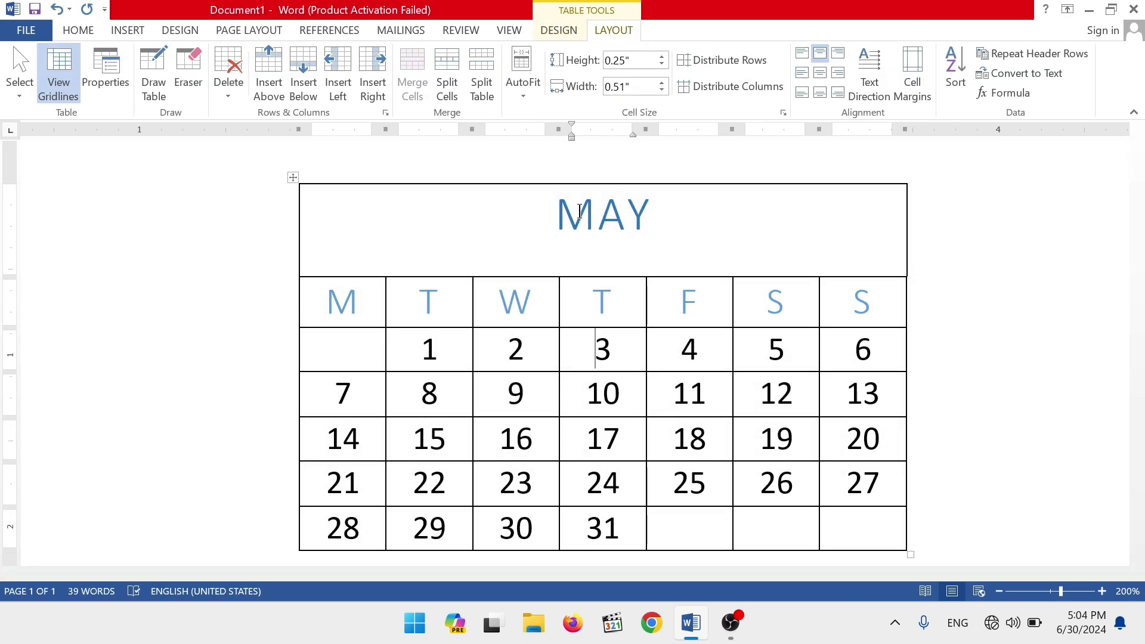
click(559, 29)
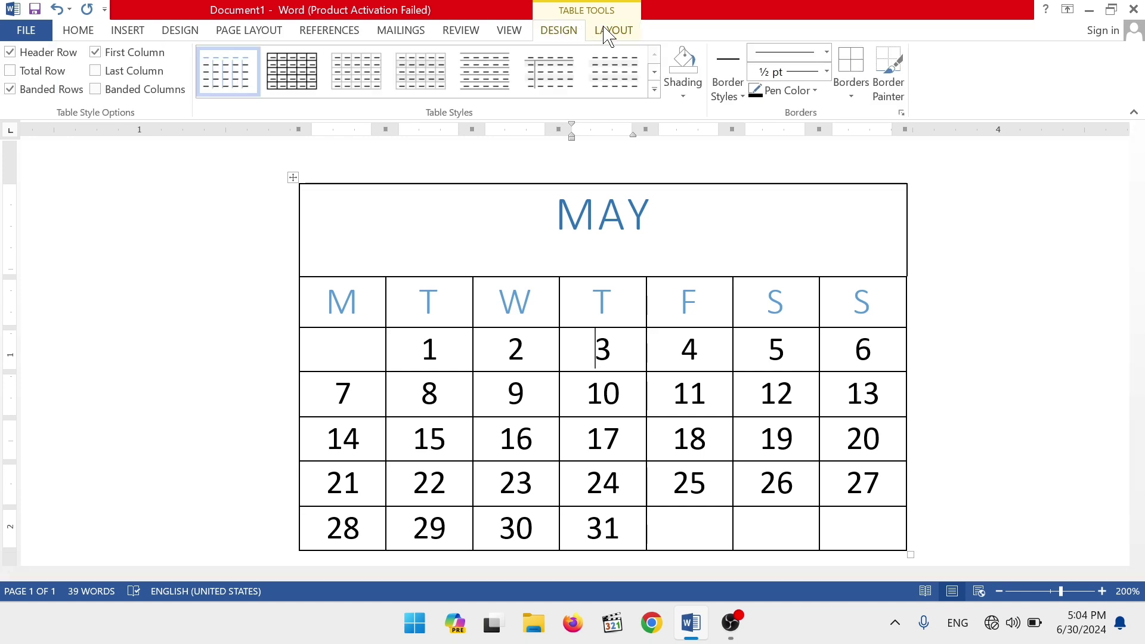
click(609, 31)
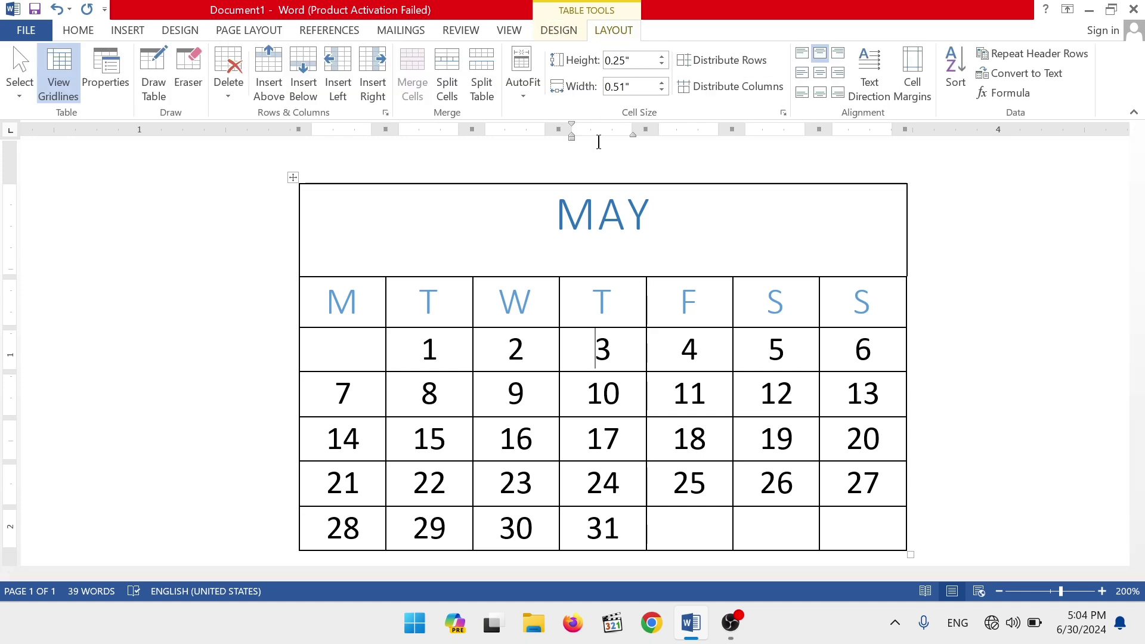
click(169, 96)
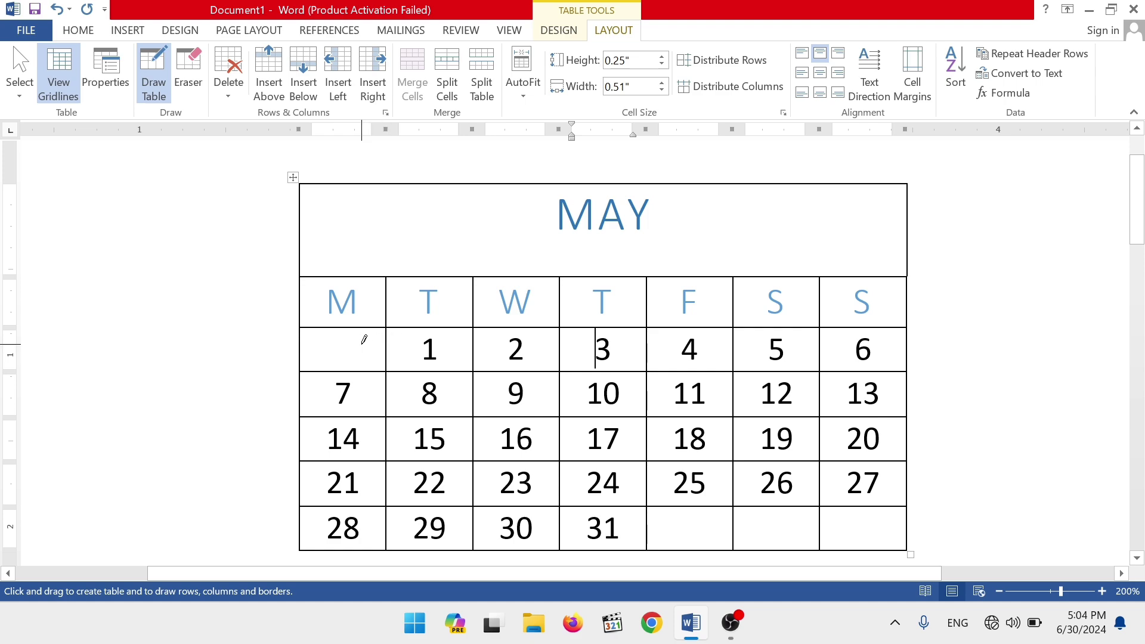
mouse_move(341, 327)
mouse_down()
mouse_move(340, 368)
mouse_move(316, 338)
mouse_move(403, 338)
mouse_move(421, 361)
mouse_move(468, 364)
mouse_move(810, 355)
mouse_move(898, 365)
mouse_up()
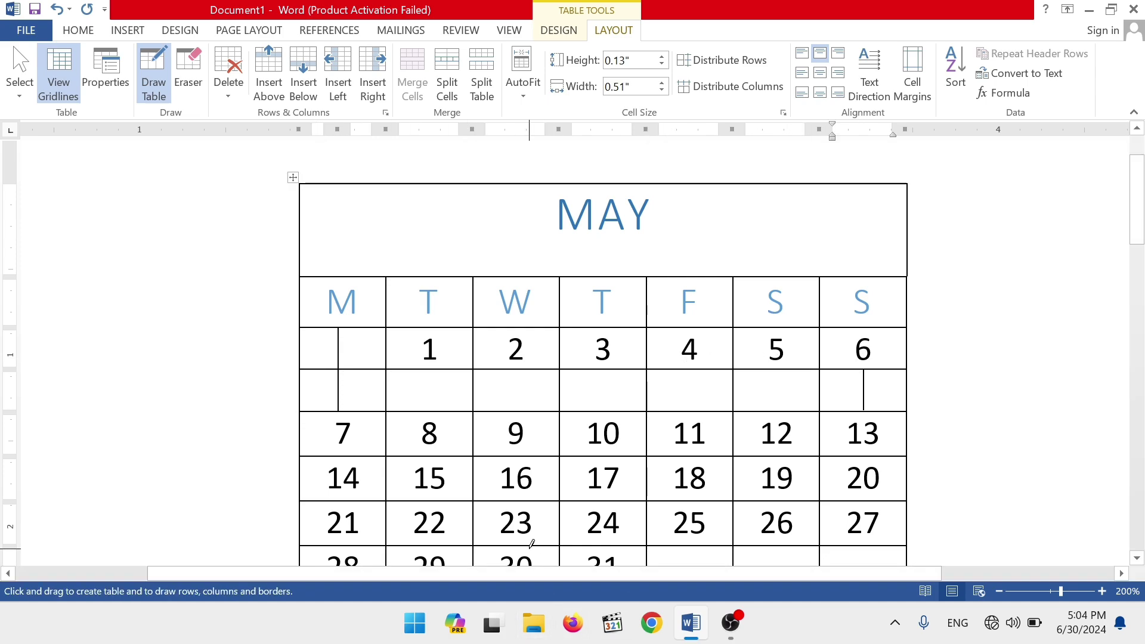
drag(430, 182, 426, 271)
drag(773, 187, 781, 253)
drag(847, 187, 860, 262)
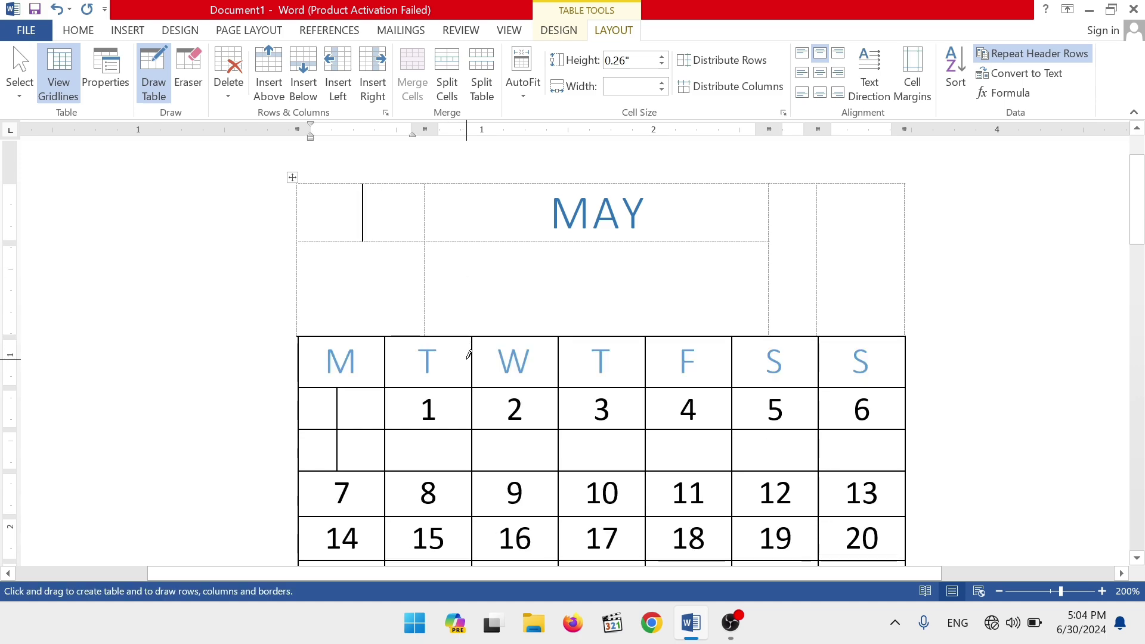
Undo all the lines drawn in the calendar and turn off Draw Table.
key(ctrl+z)
key(ctrl+z)
key(ctrl+z)
key(ctrl+z)
key(ctrl+z)
key(ctrl+z)
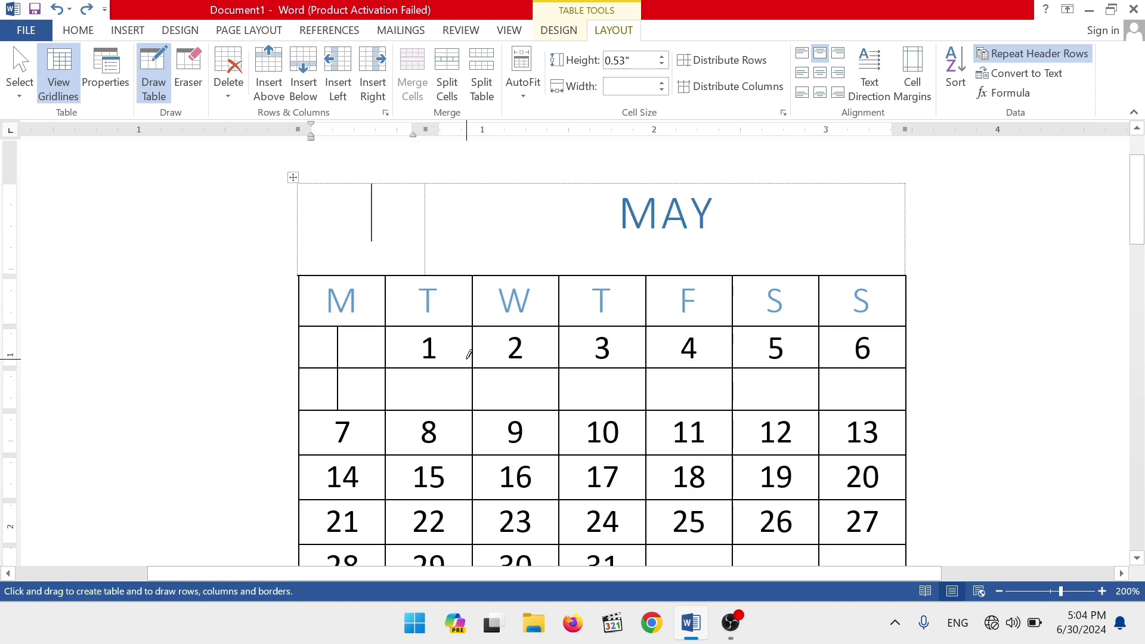
key(ctrl+z)
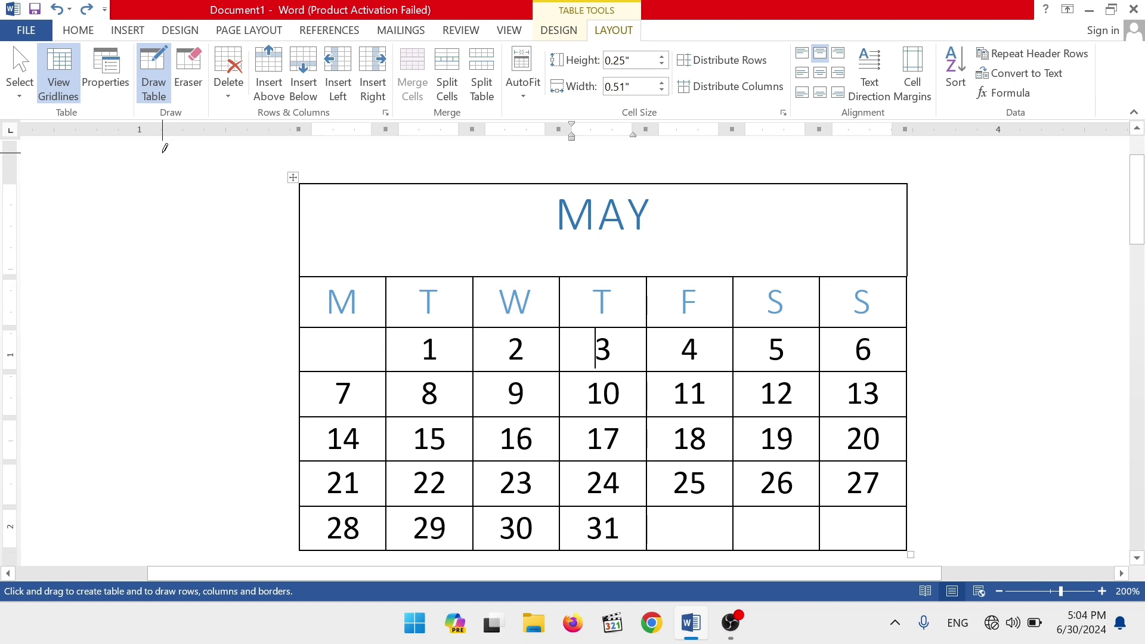
click(150, 76)
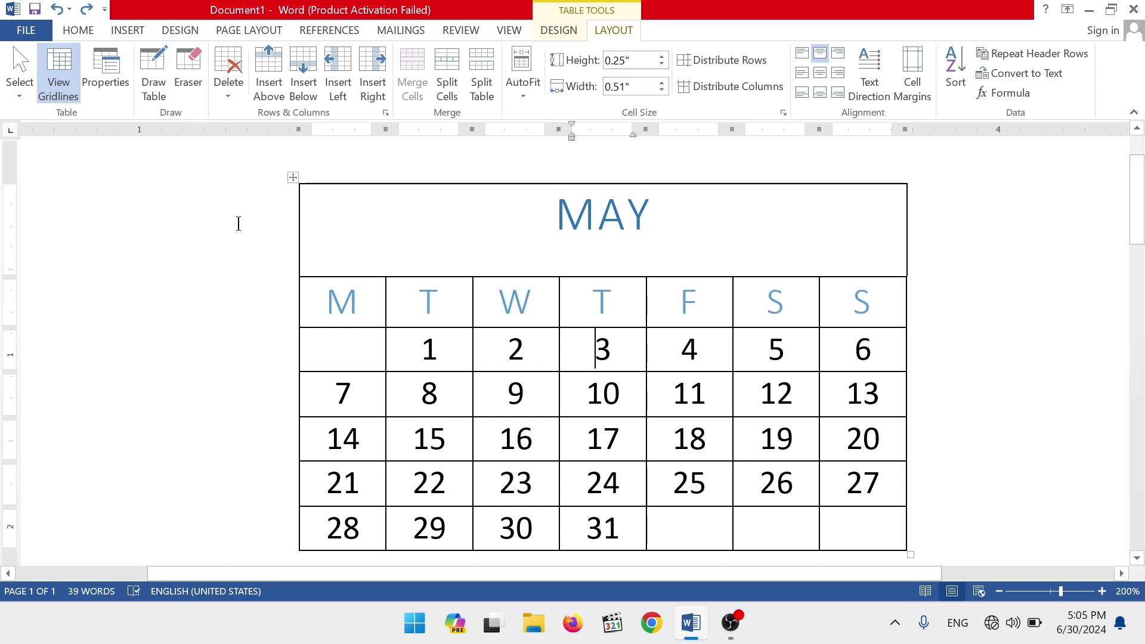
Use the Eraser to remove the borders beneath the M, first T and W headings, merging them with the cells below.
click(187, 77)
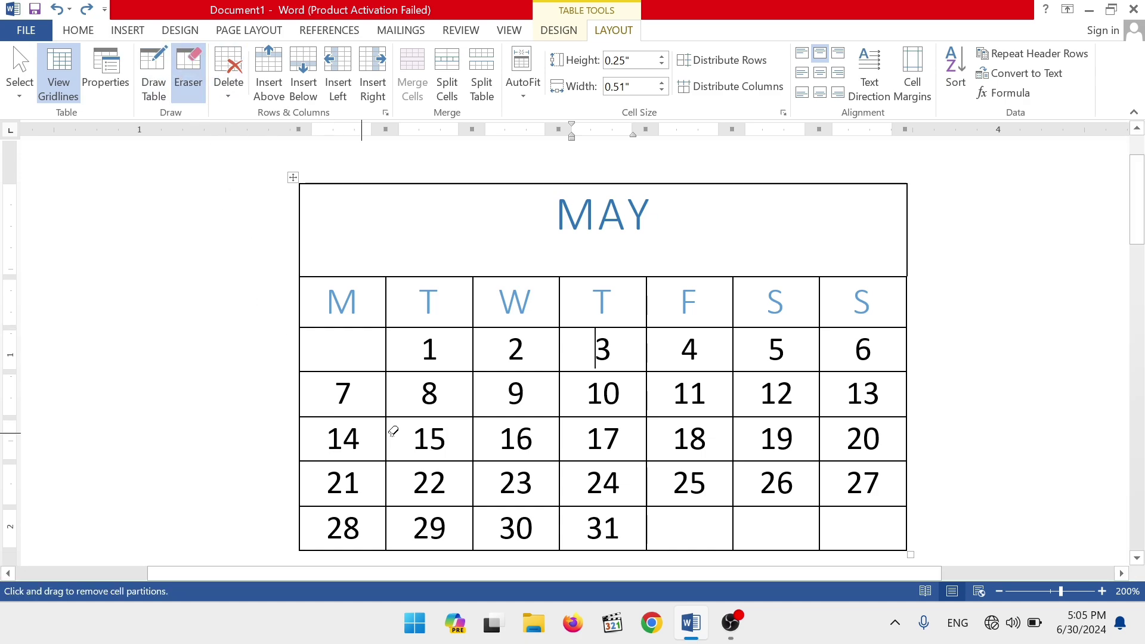
click(350, 328)
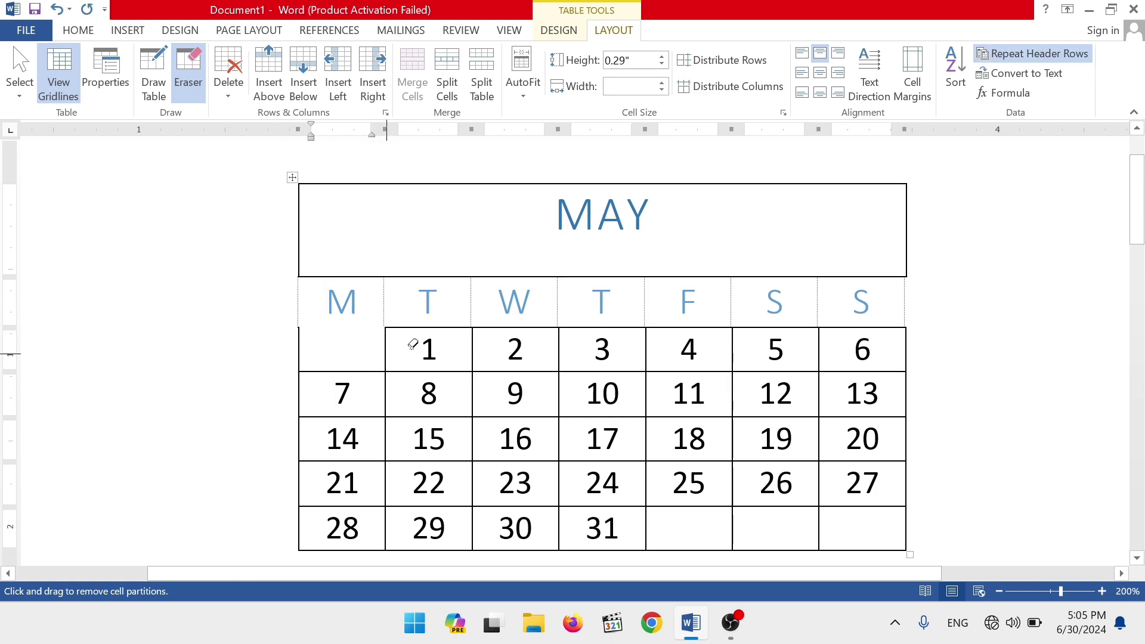
click(389, 351)
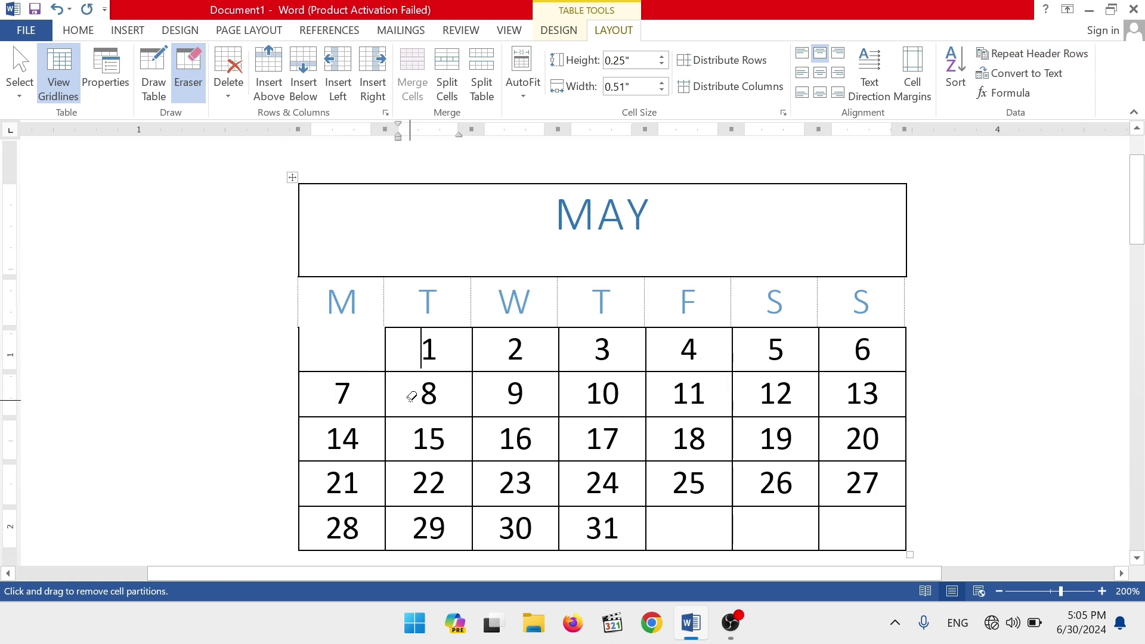
click(434, 326)
click(503, 326)
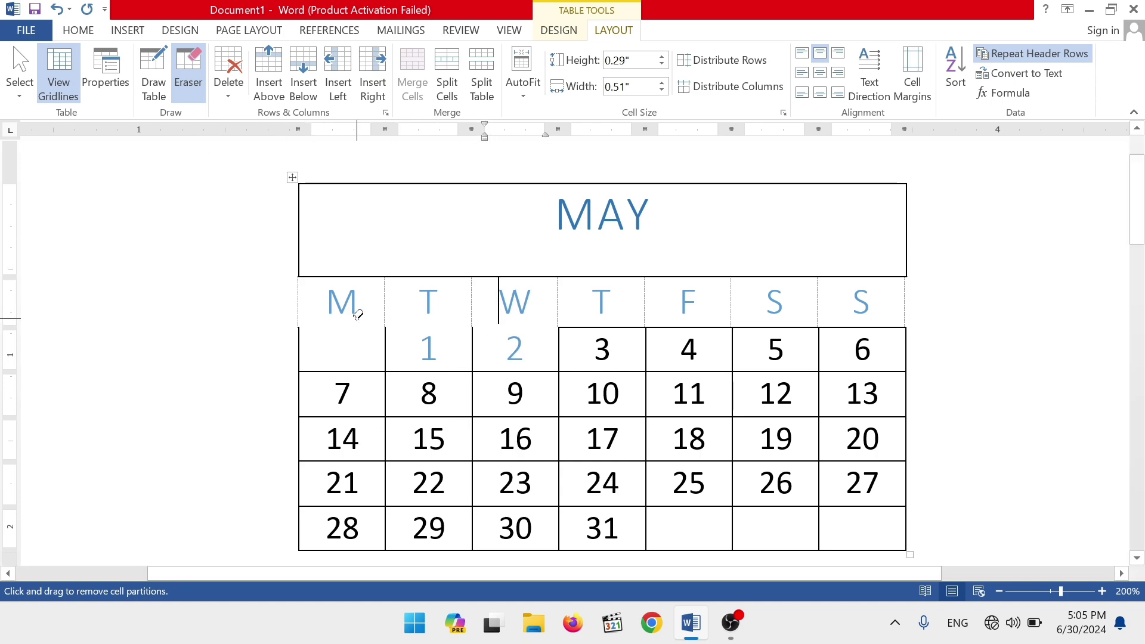
Undo the border erasures under the weekday headings and turn off the Eraser.
key(ctrl+z)
key(ctrl+z)
key(ctrl+z)
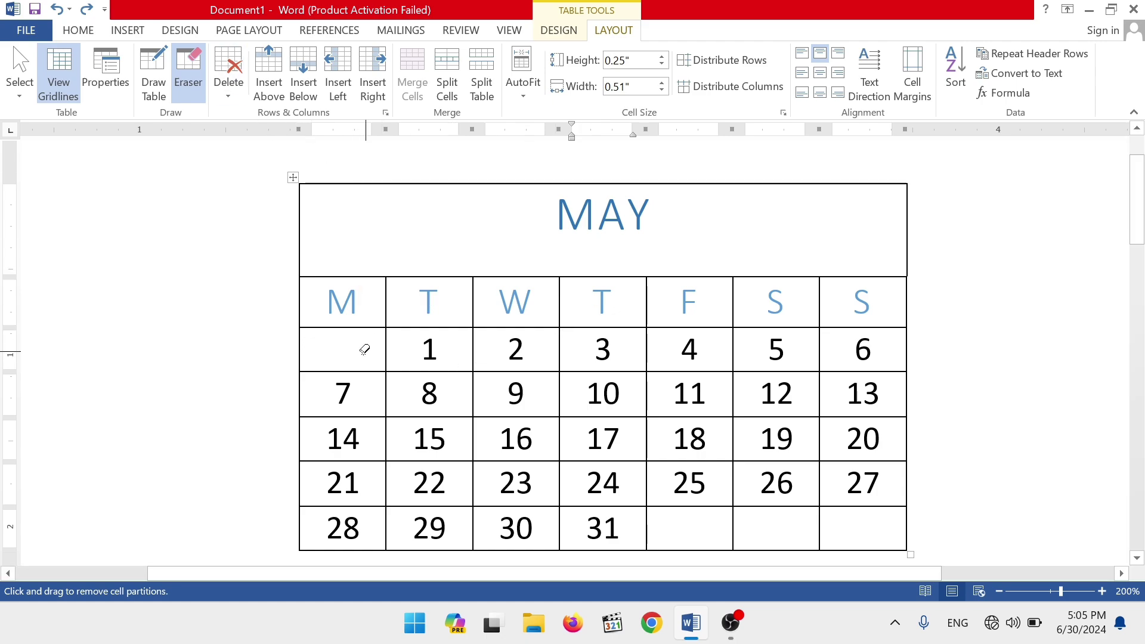
click(196, 76)
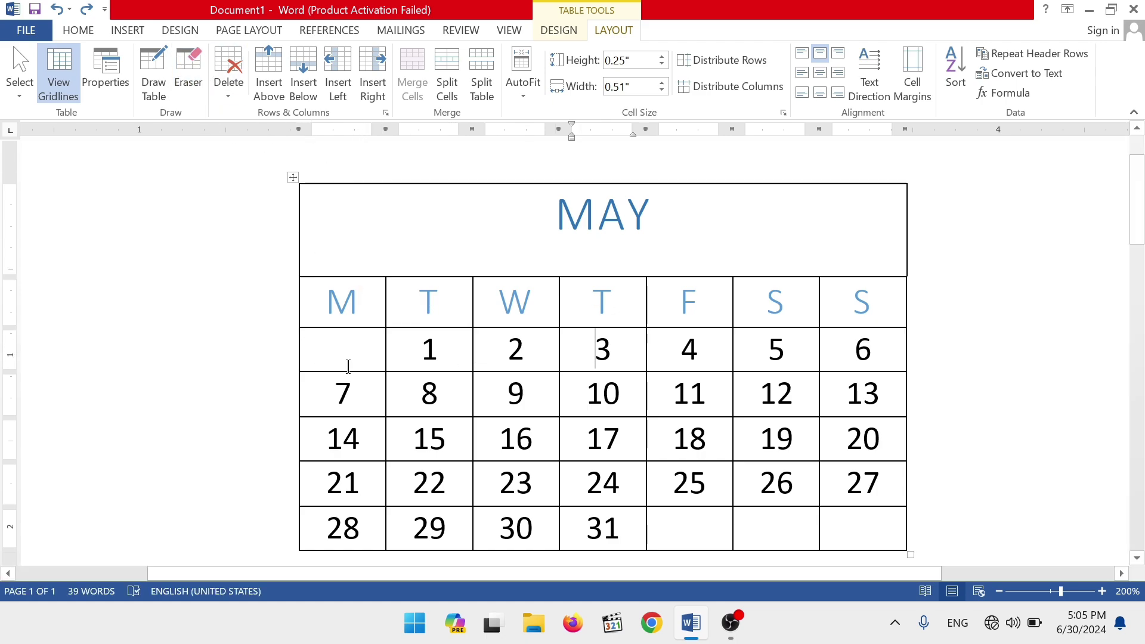
Delete the M heading cell with the Shift cells left option, and undo the deletion.
click(364, 311)
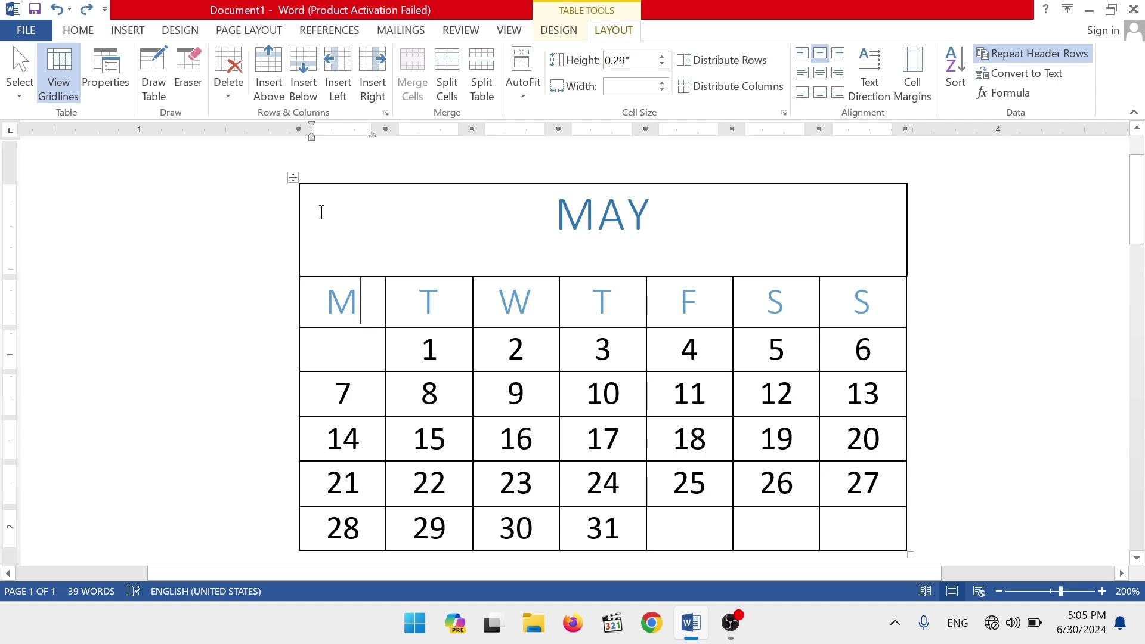
click(231, 93)
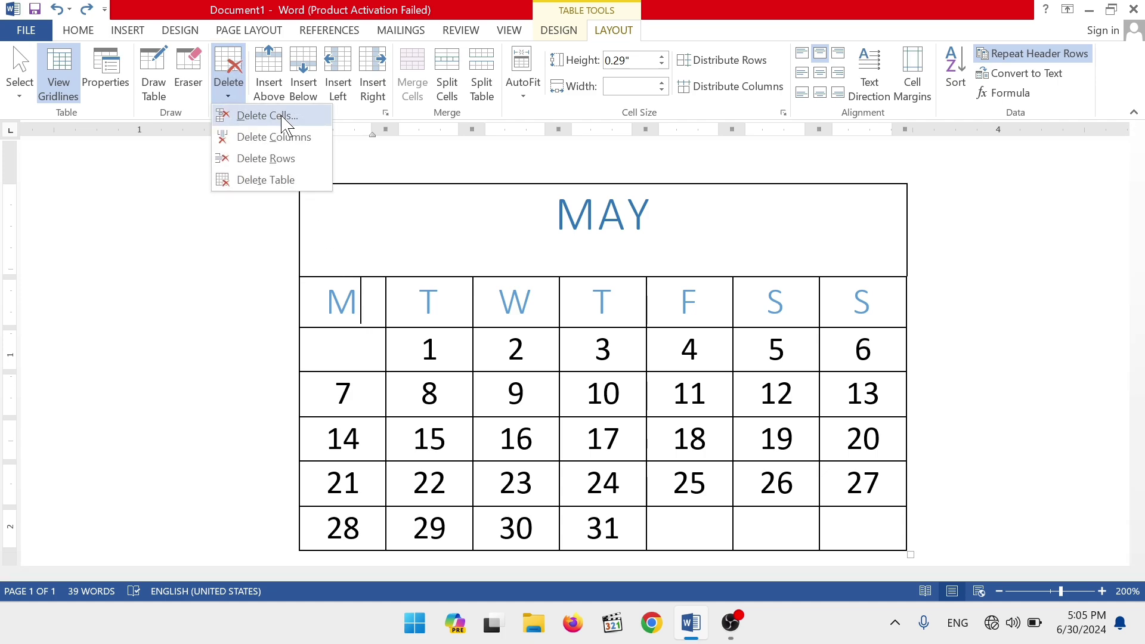
click(285, 116)
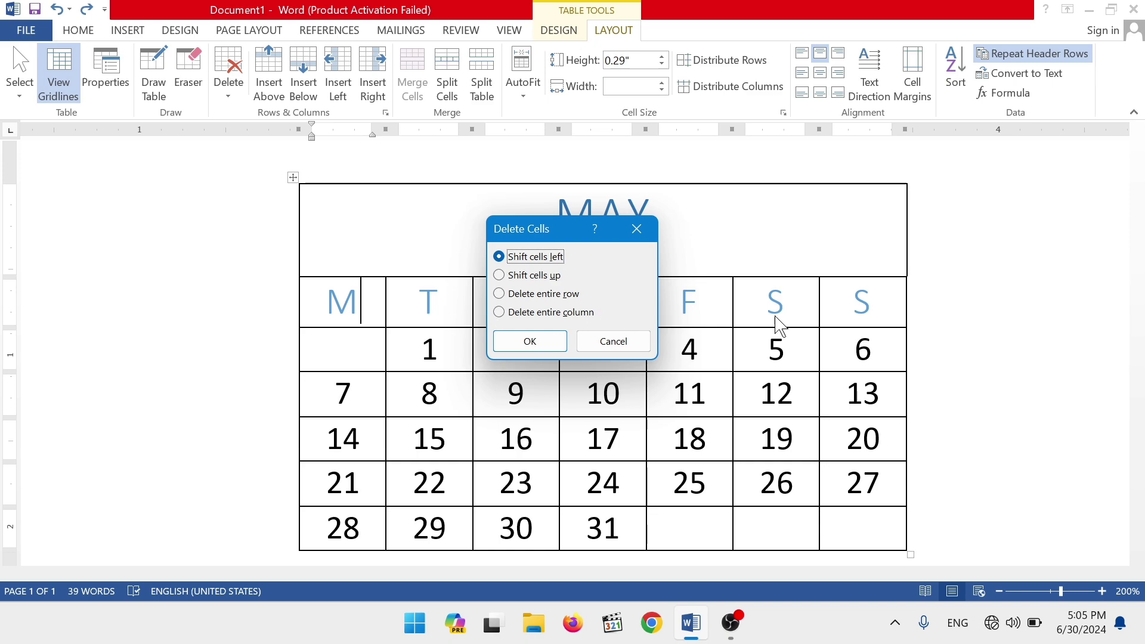
click(524, 340)
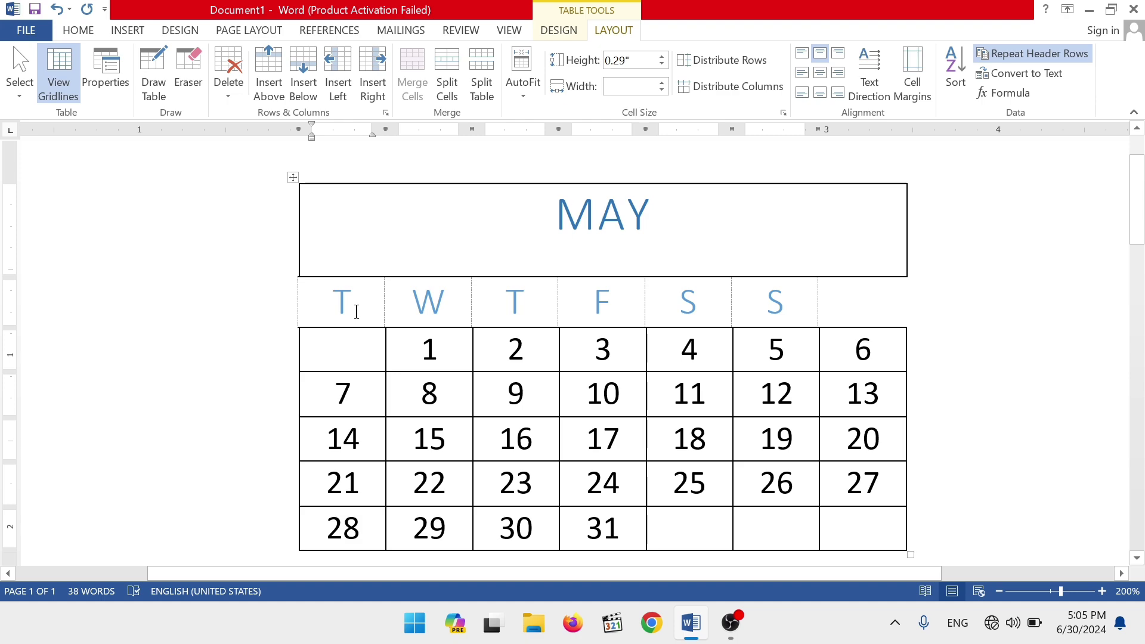
key(ctrl+z)
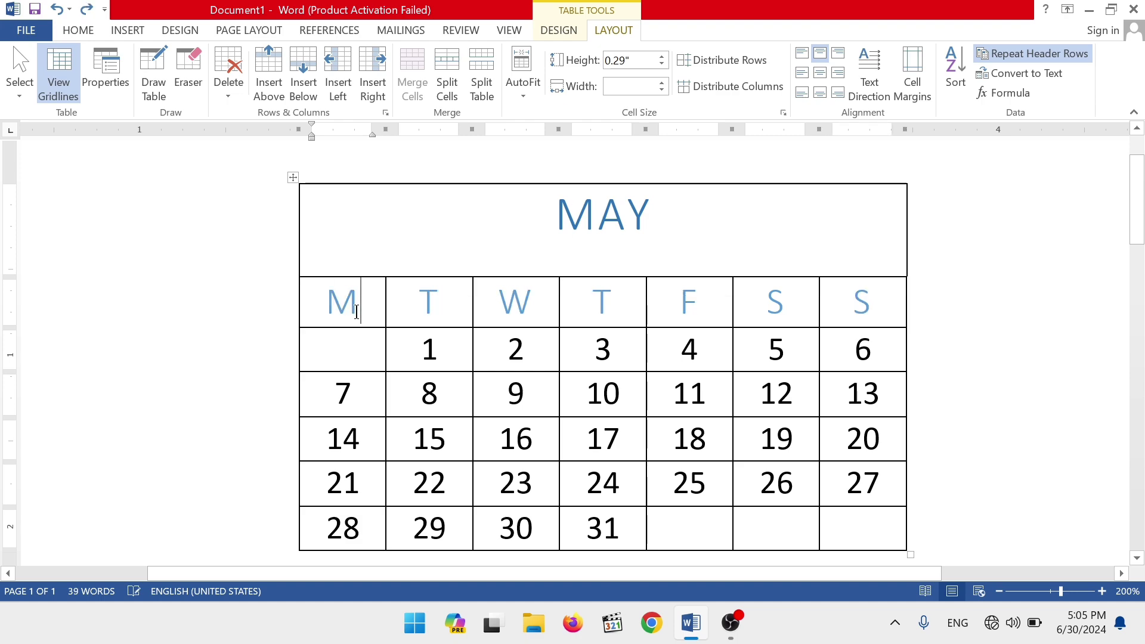
Delete the M heading cell with the Shift cells up option.
click(229, 83)
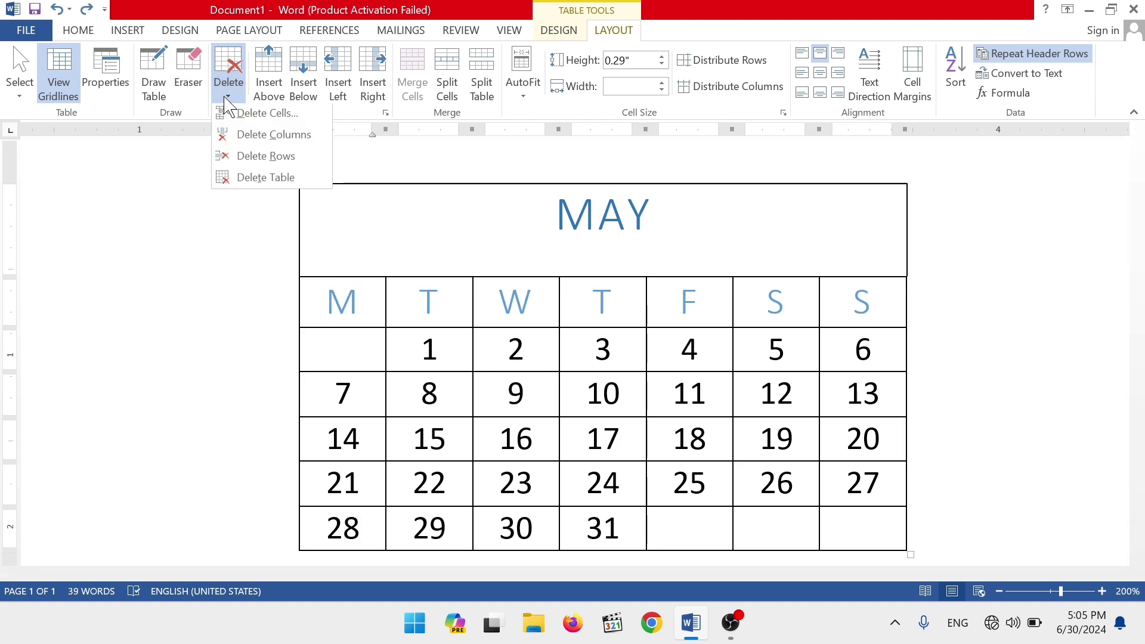
click(289, 117)
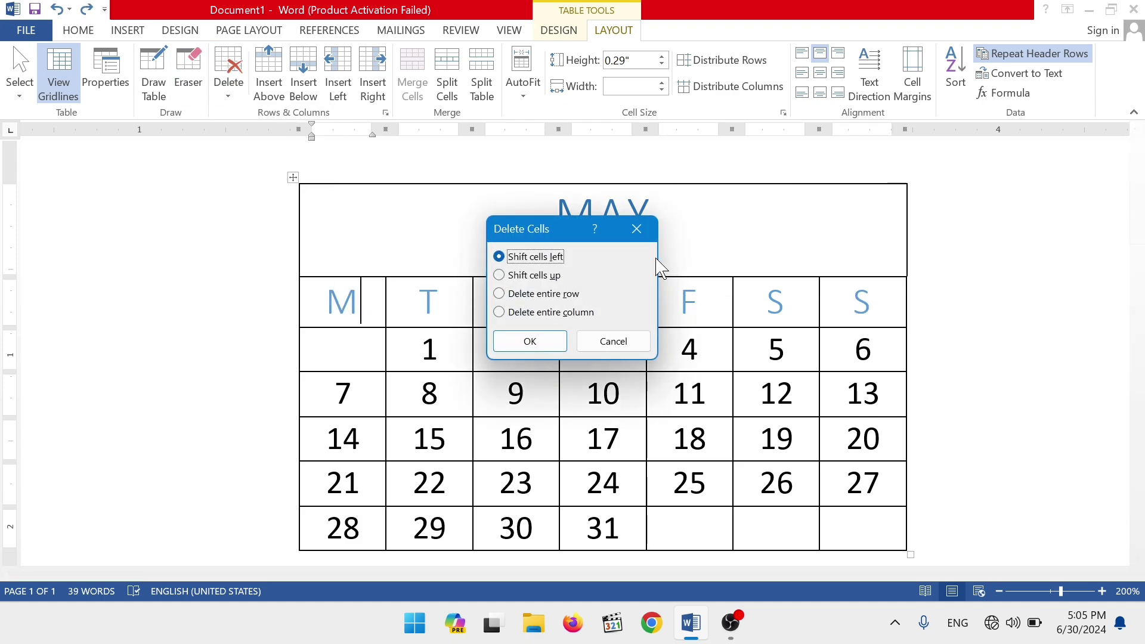
click(532, 280)
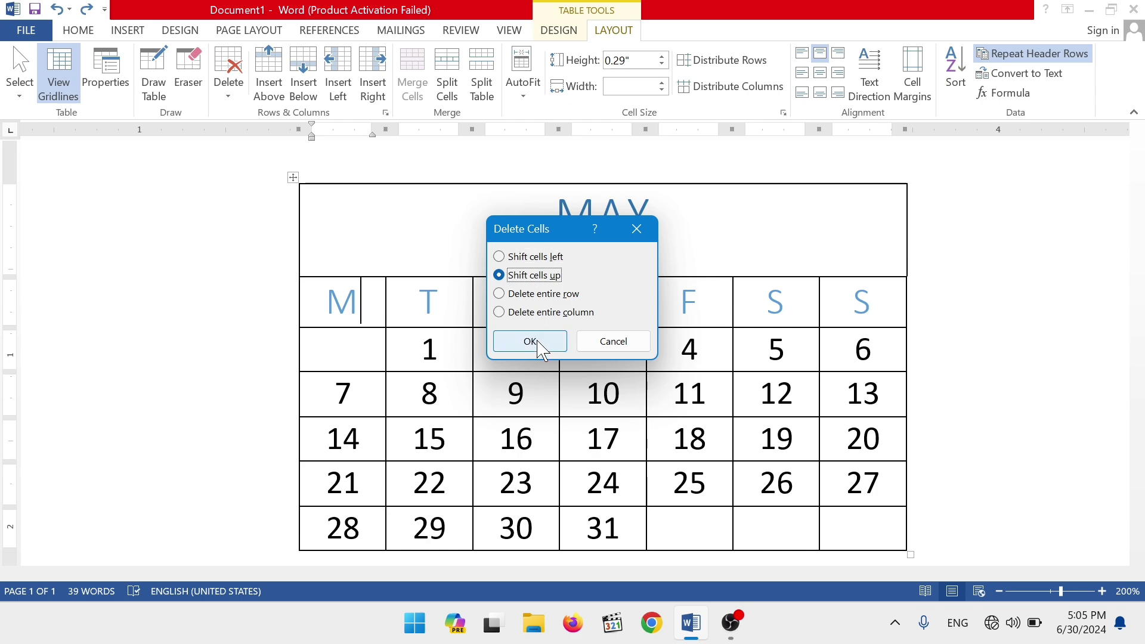
click(517, 341)
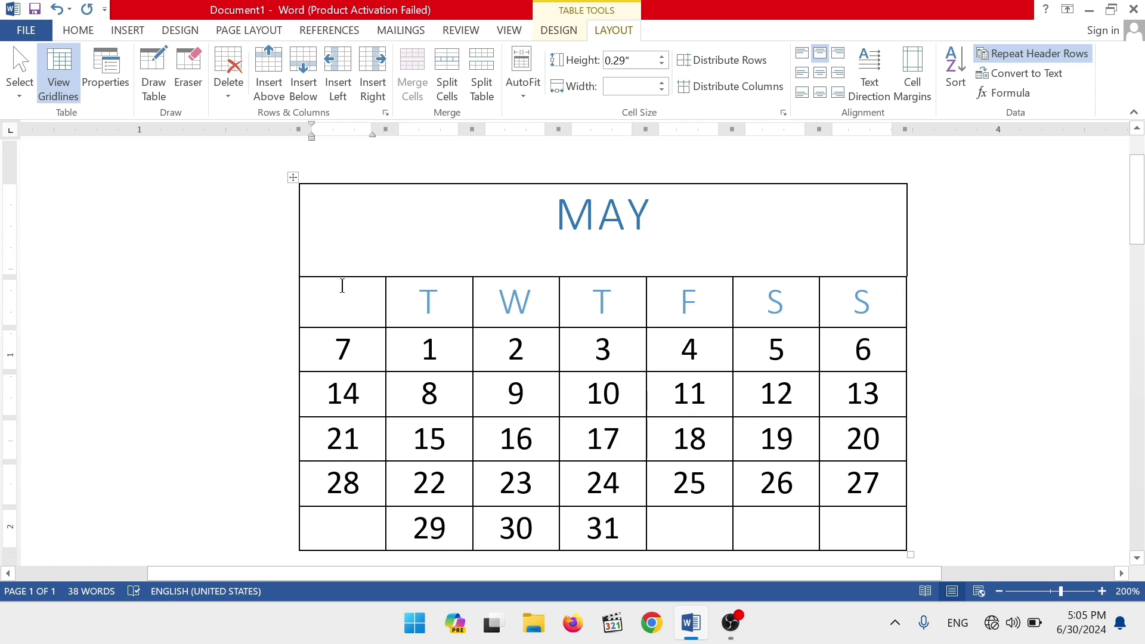
Undo the deletion of the M heading cell that shifted the cells below it up.
key(ctrl+z)
Delete the weekday heading row using the Delete entire row option for cells, and undo the deletion.
click(227, 86)
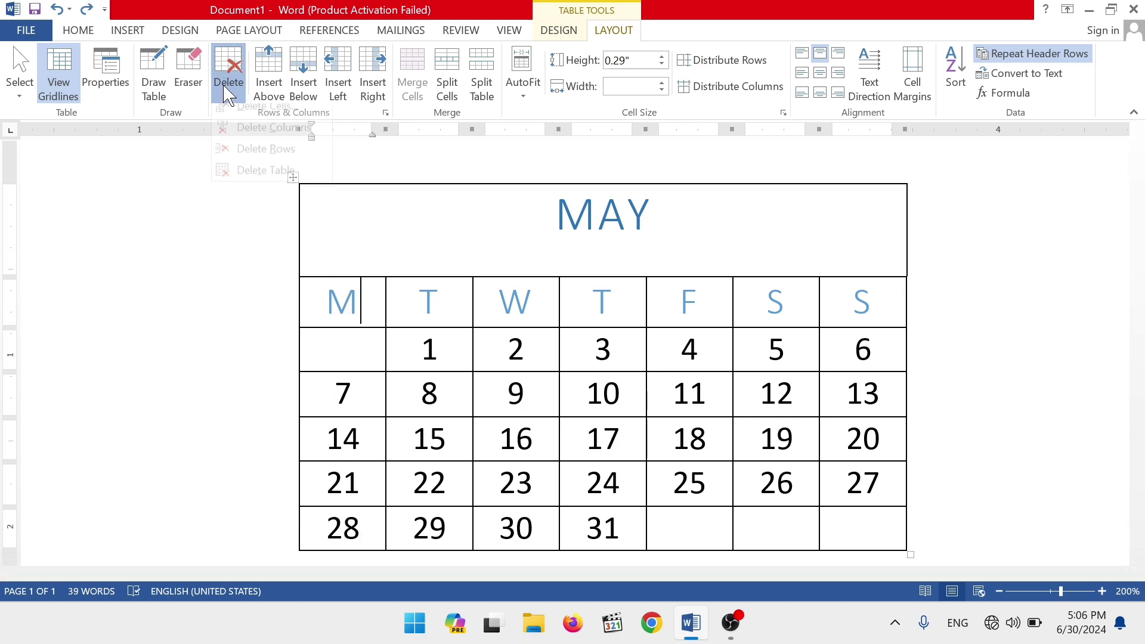
click(272, 116)
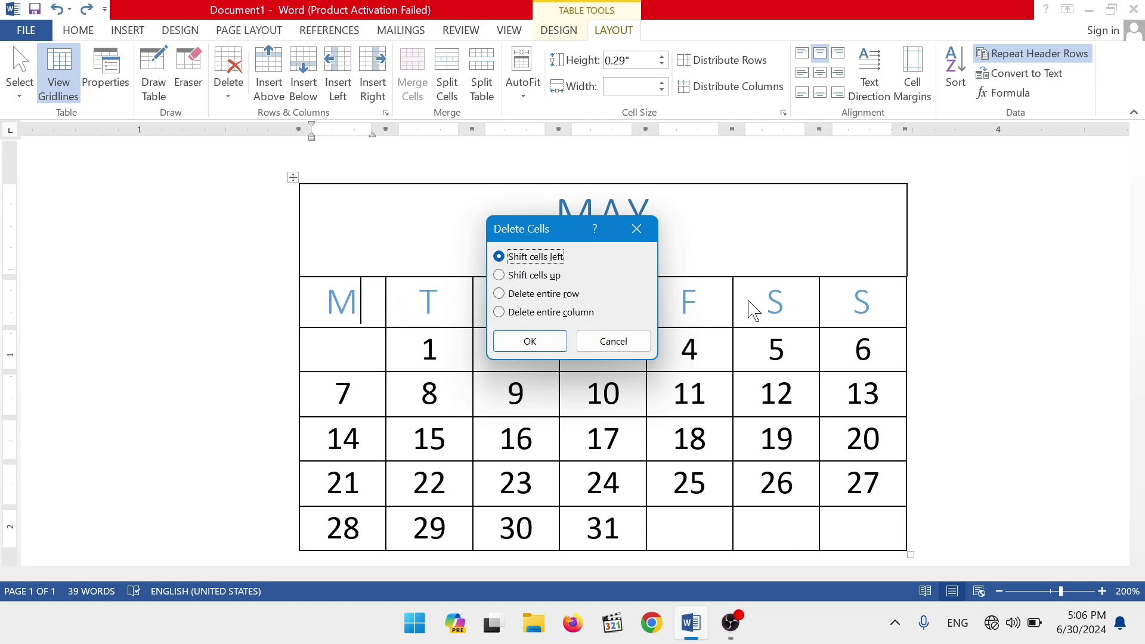
click(540, 295)
click(522, 343)
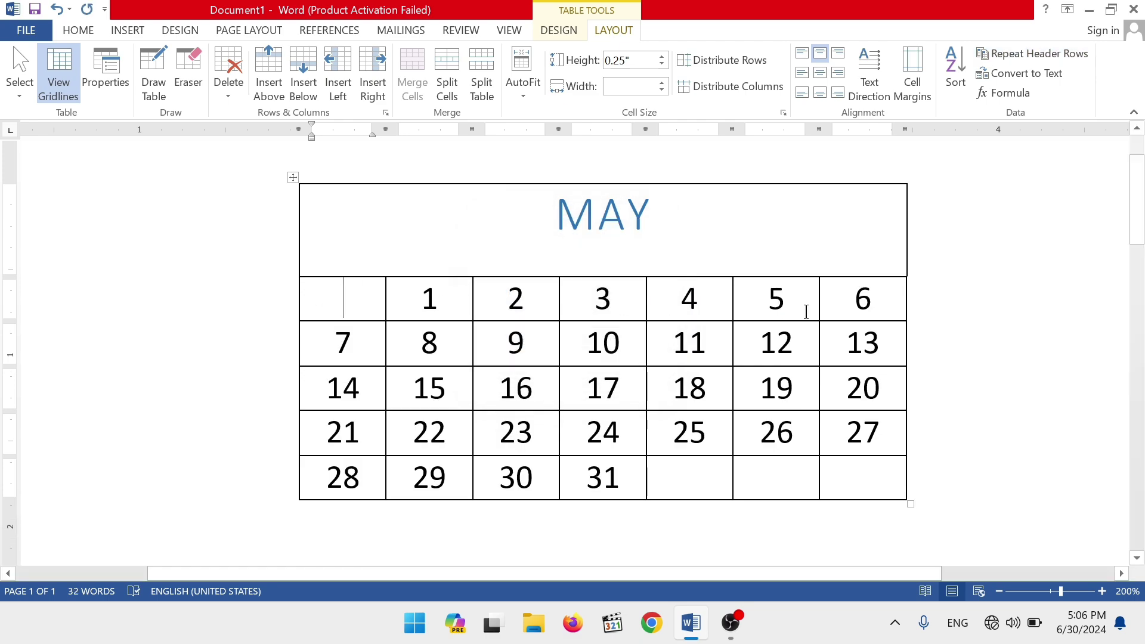
key(ctrl+z)
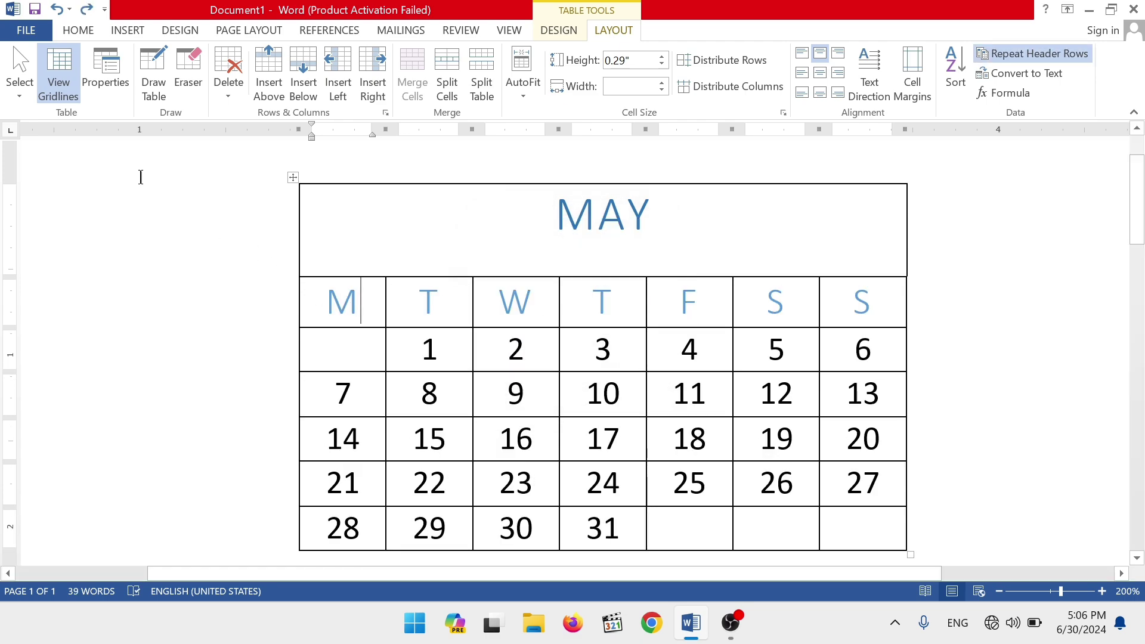
Delete the M column using the Delete entire column option for cells, and undo the deletion.
click(229, 83)
click(254, 113)
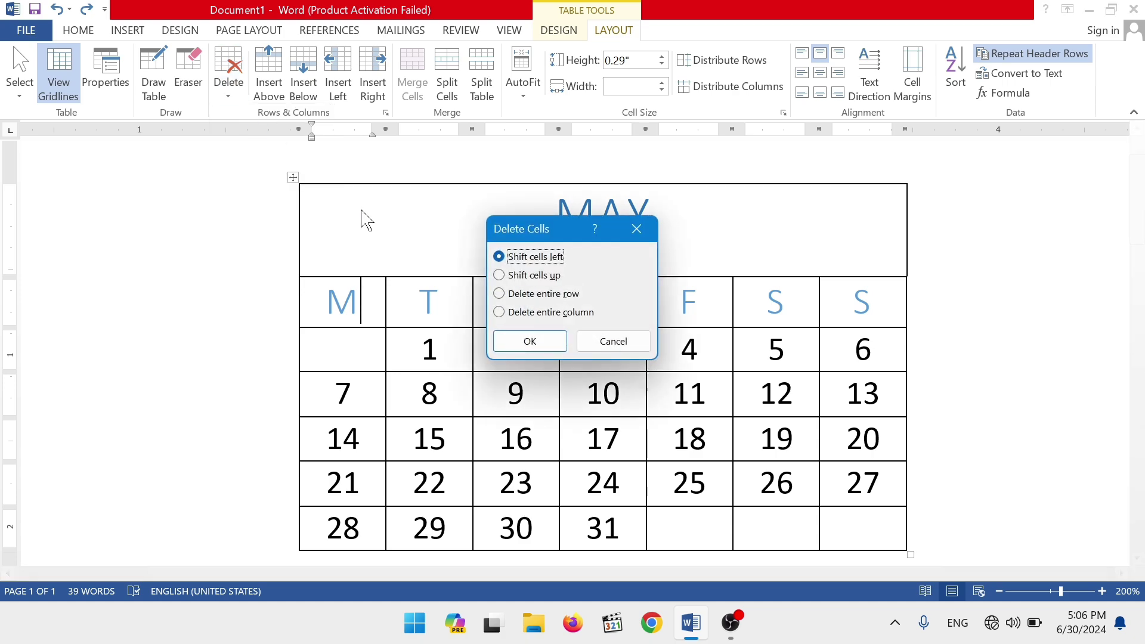
click(518, 311)
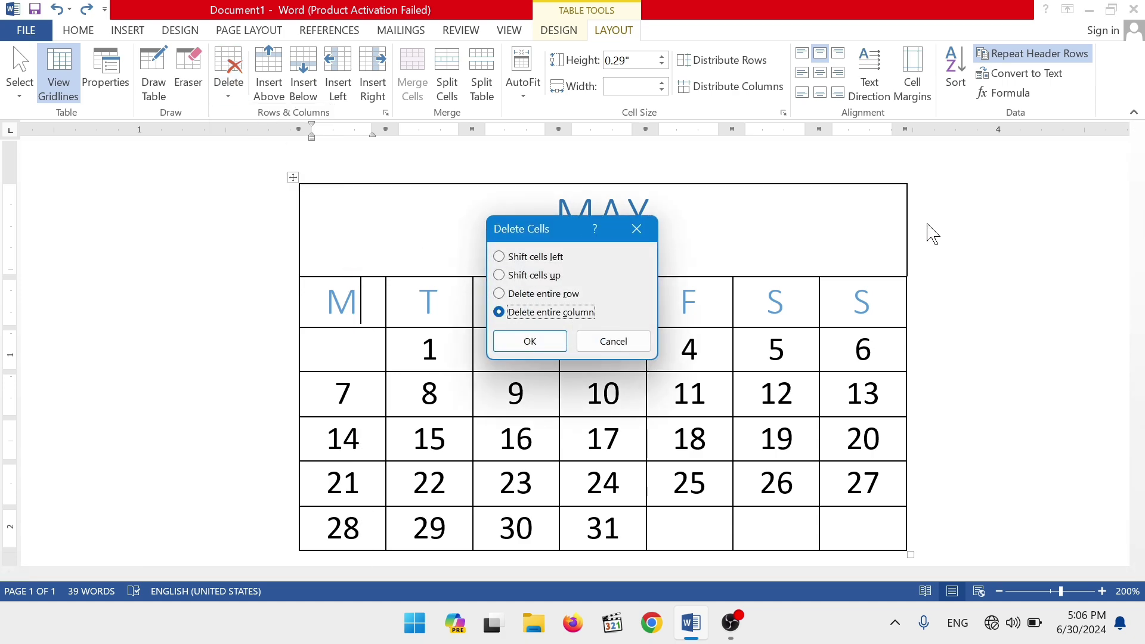
click(527, 341)
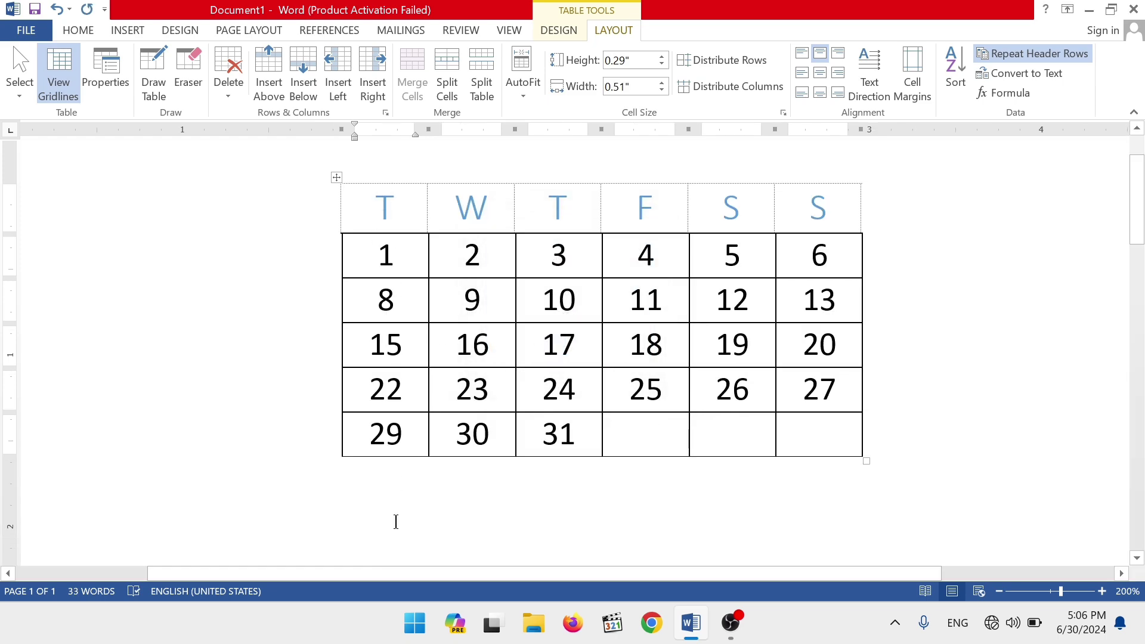
key(ctrl+z)
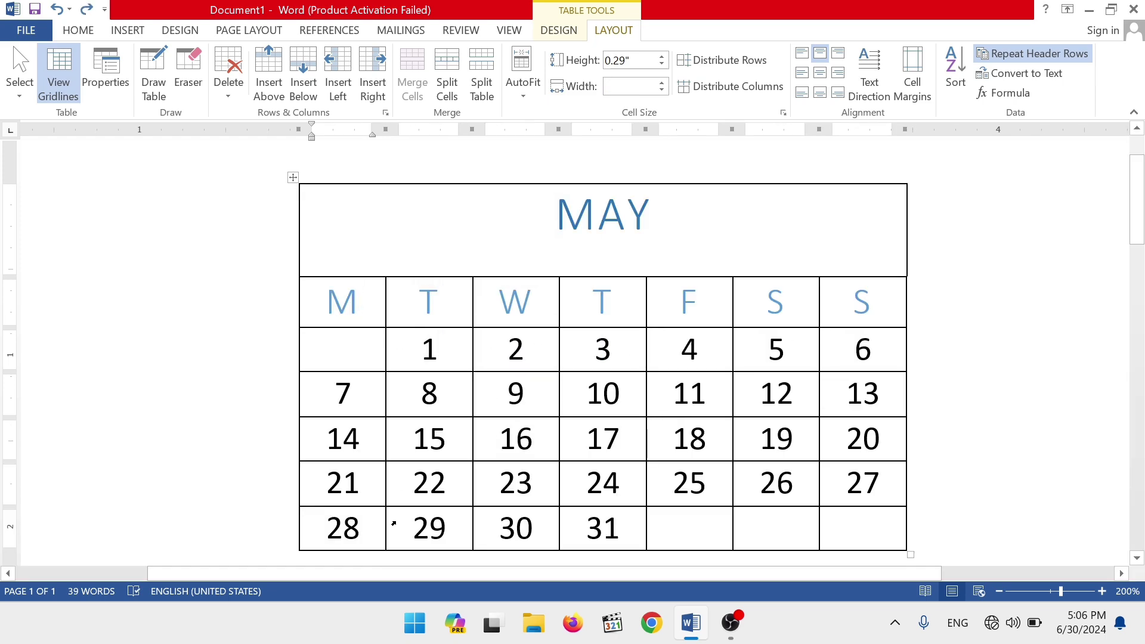
Delete the M column directly with the Delete Columns command, and undo the deletion.
click(225, 96)
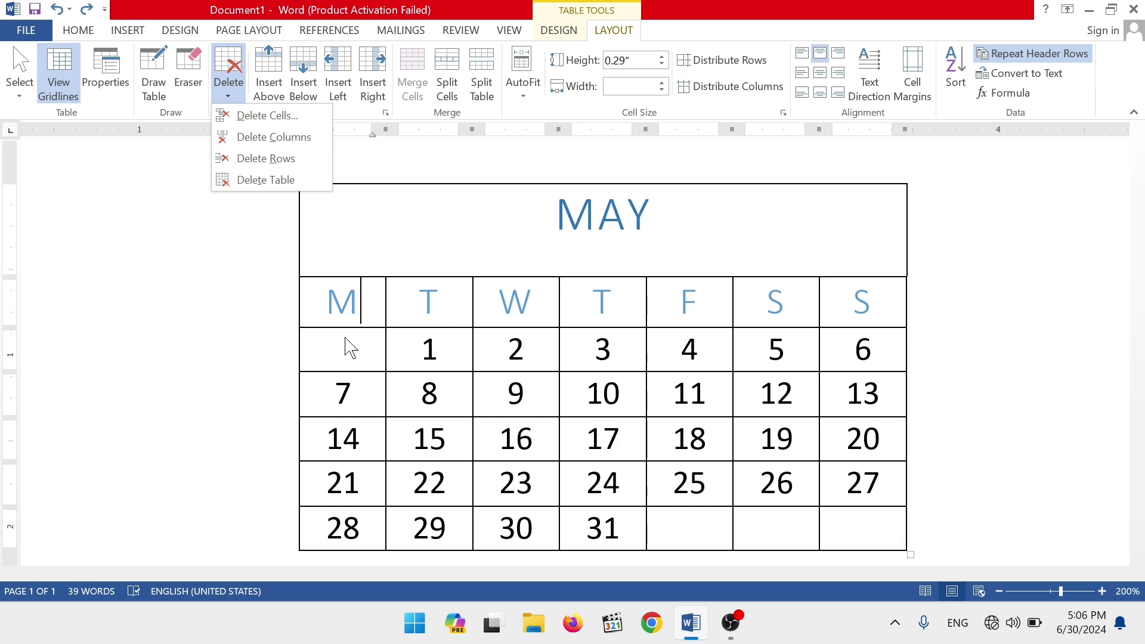
click(257, 138)
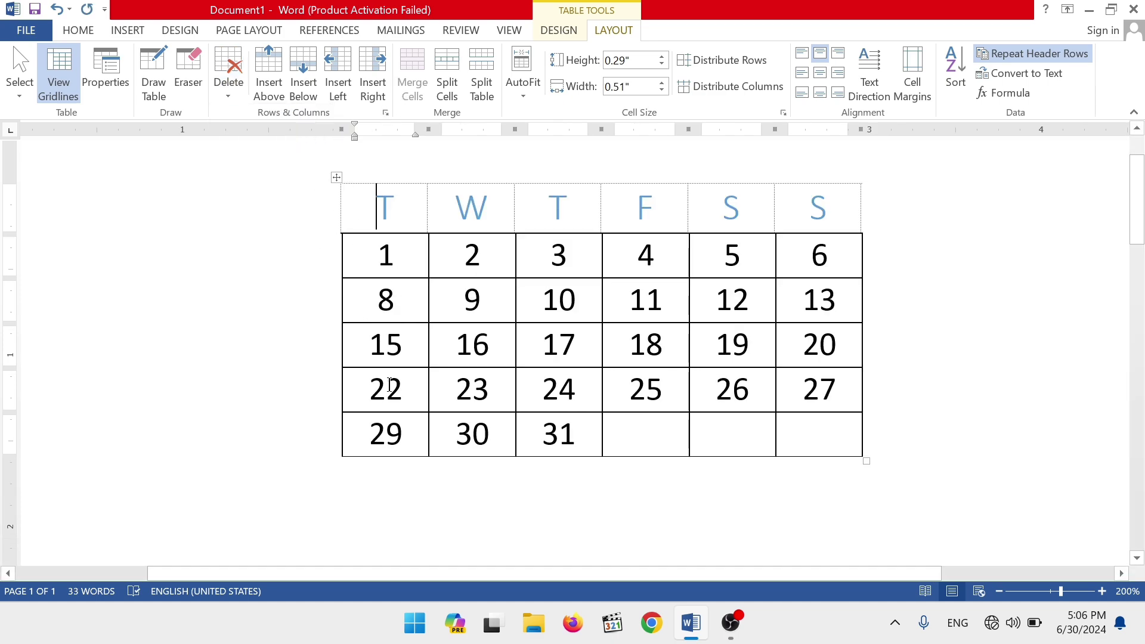
key(ctrl+z)
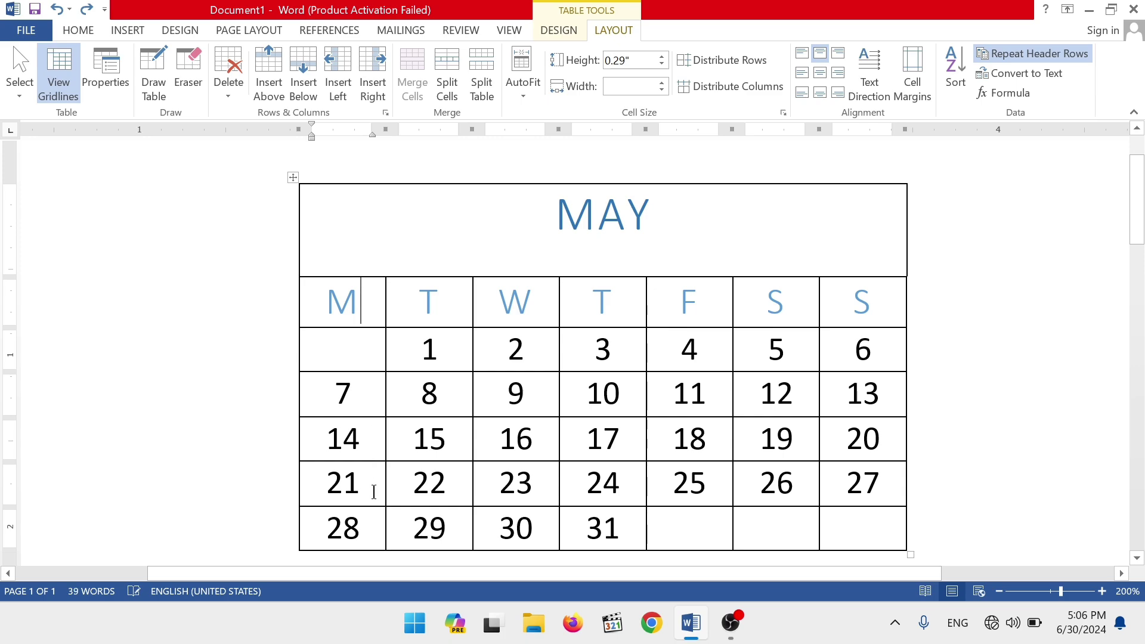
Select the M and first T columns from heading to last row, delete both with Delete Columns, and undo.
drag(331, 317, 429, 527)
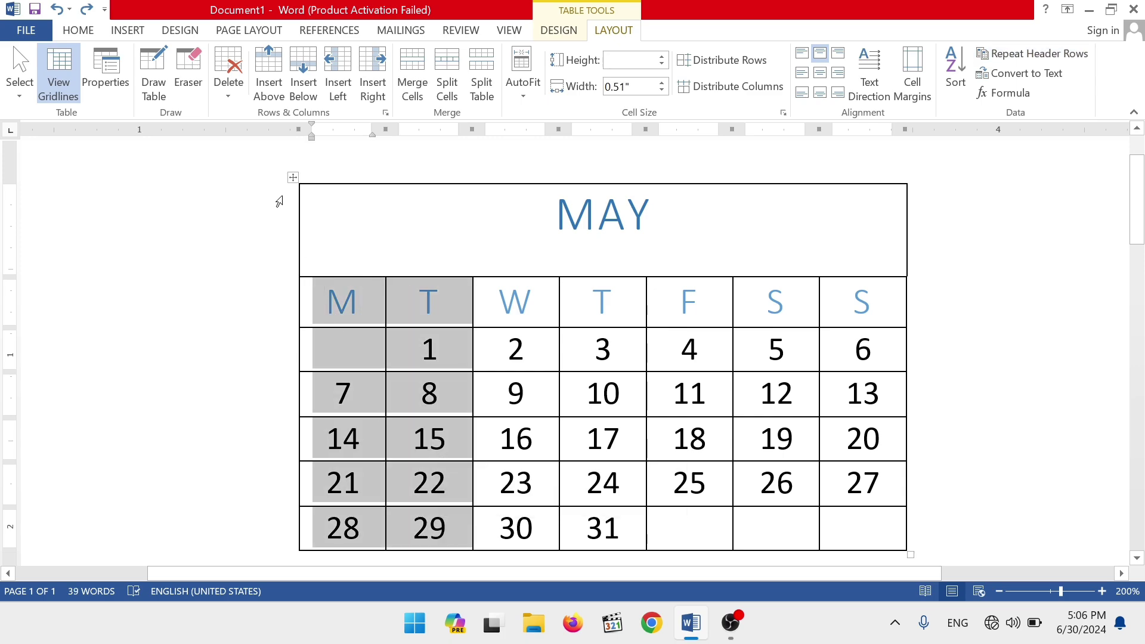
click(233, 100)
click(262, 137)
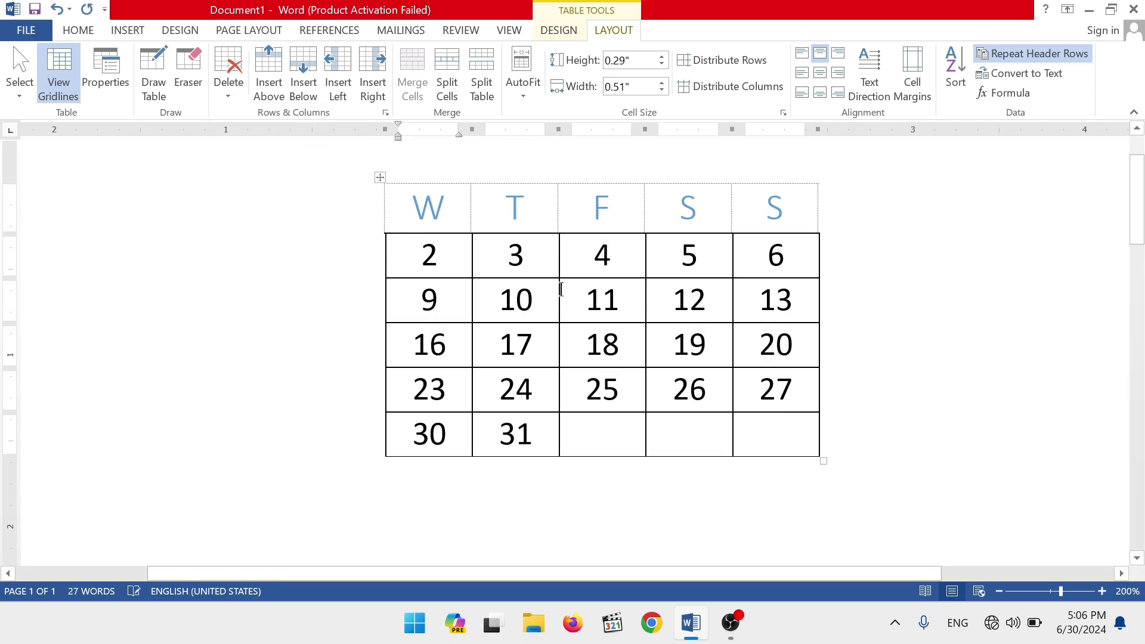
key(ctrl+z)
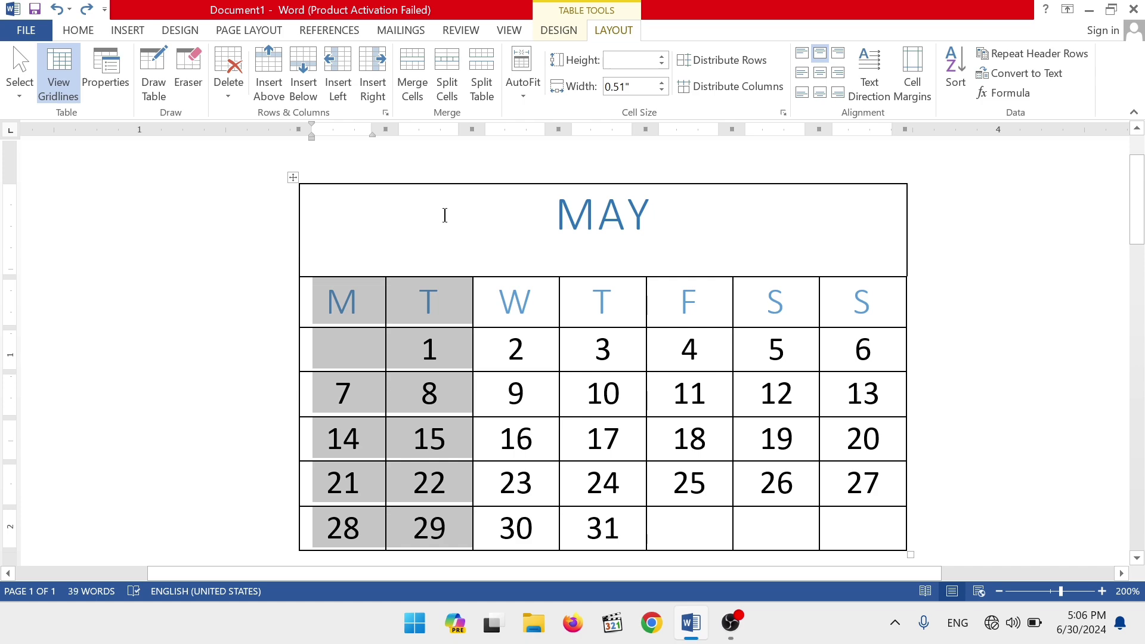
Delete the weekday heading row from the M cell with the Delete Rows command, and undo the deletion.
click(228, 83)
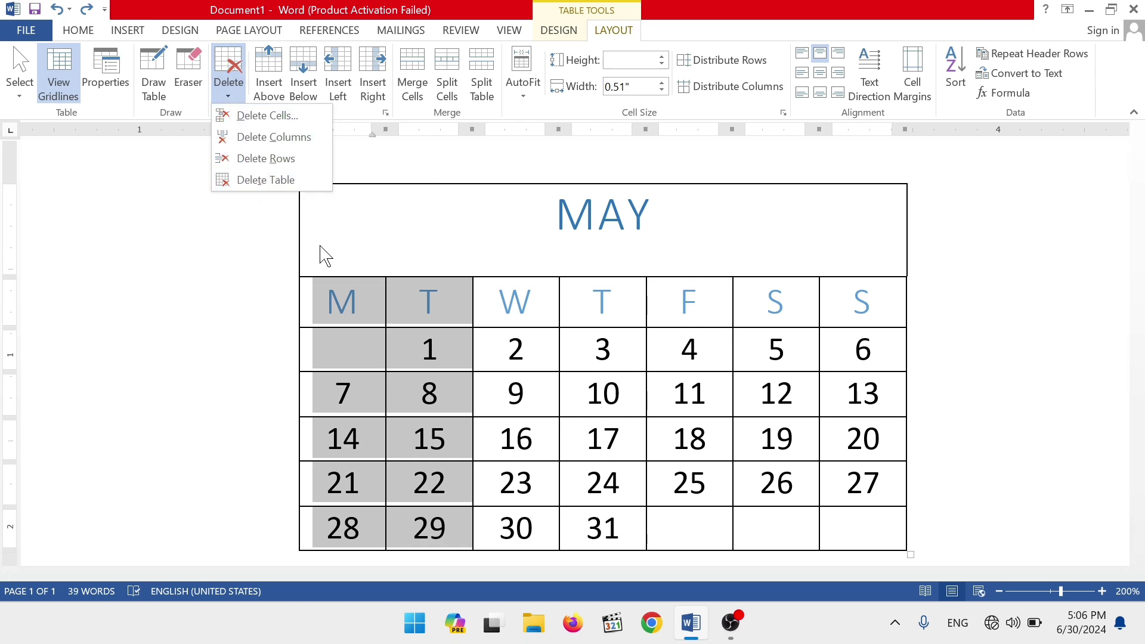
key(Escape)
click(351, 310)
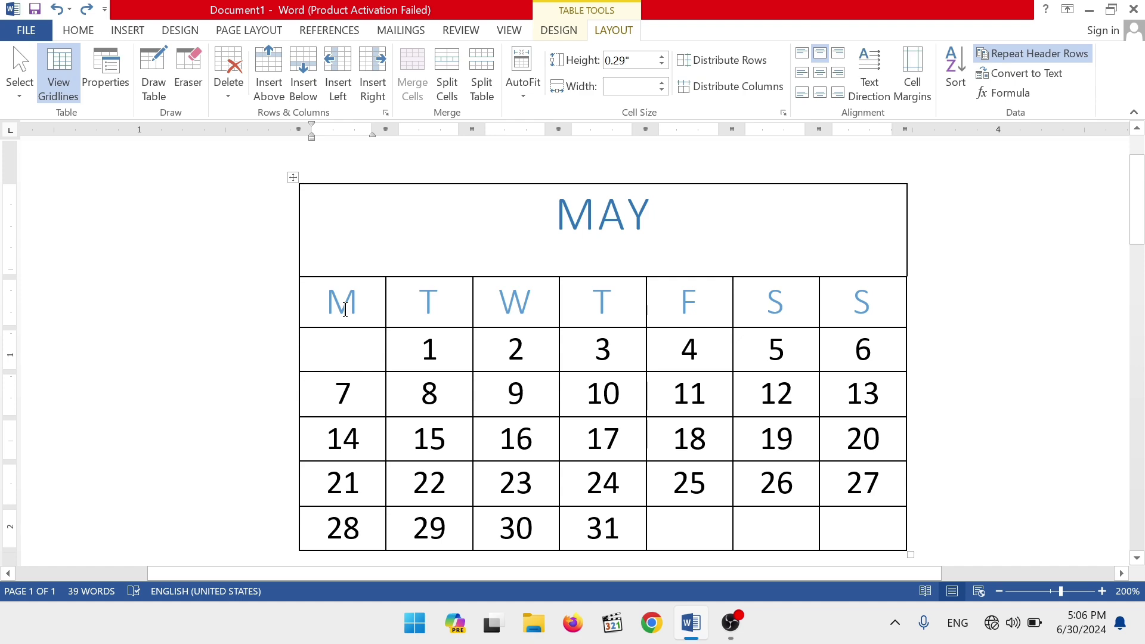
click(229, 89)
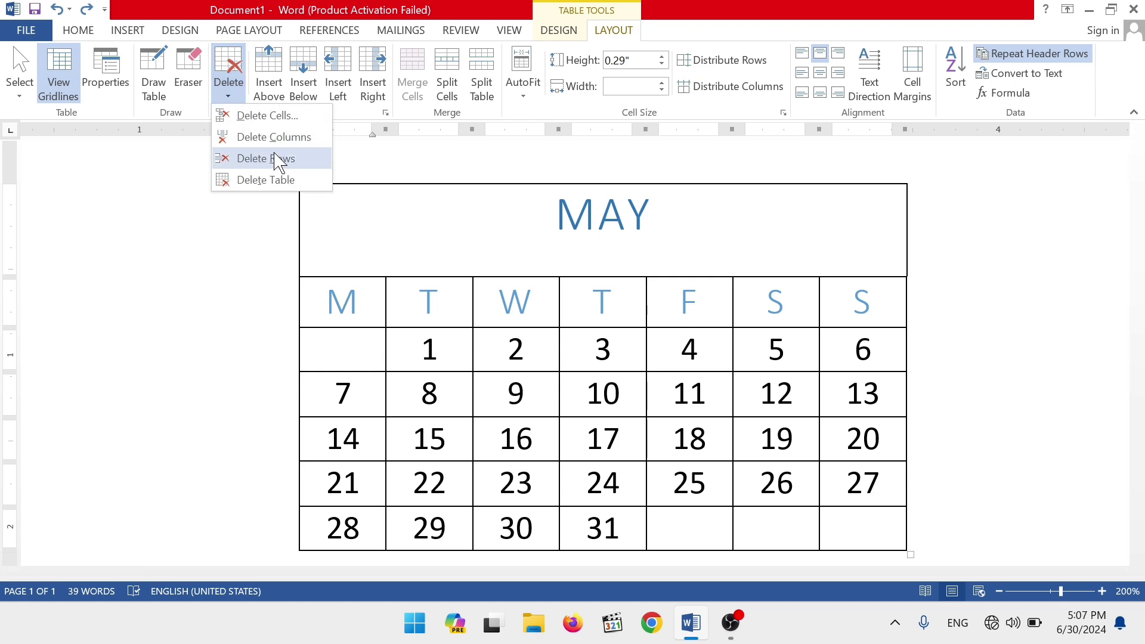
click(273, 158)
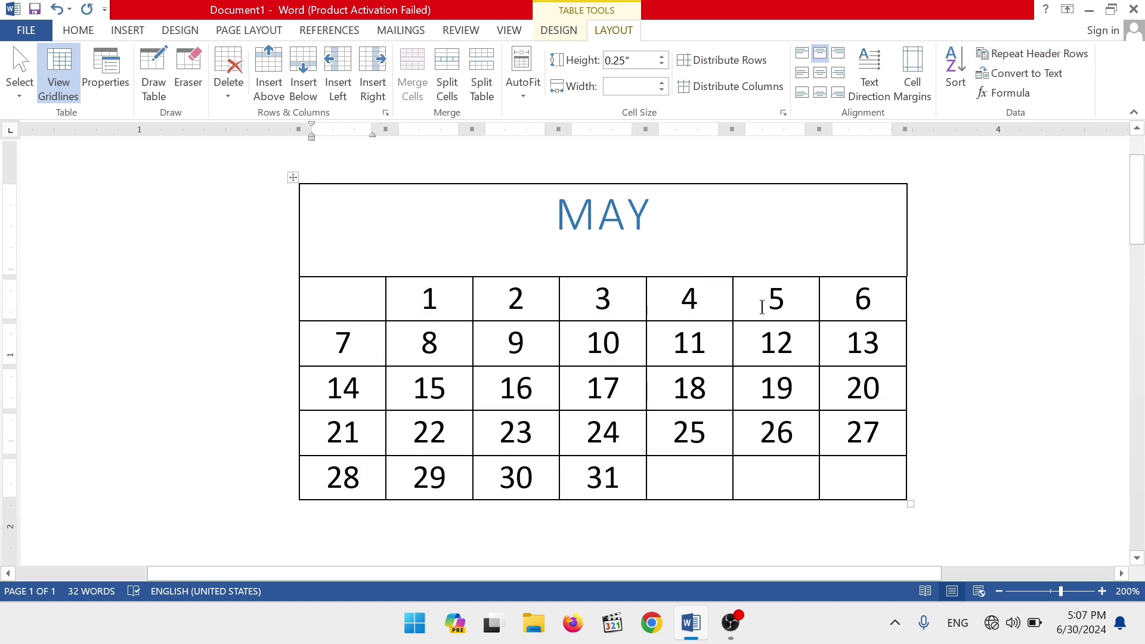
key(ctrl+z)
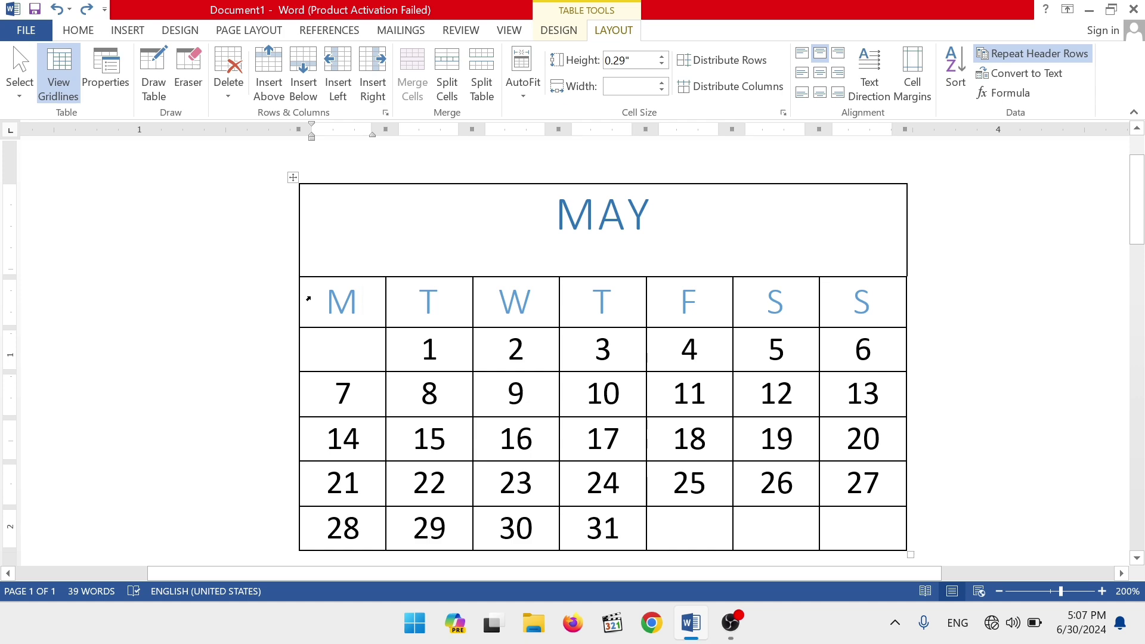
Select the M column from the heading to 28, delete all the selected rows with Delete Rows, and undo.
triple_click(350, 312)
click(347, 302)
drag(346, 301, 343, 528)
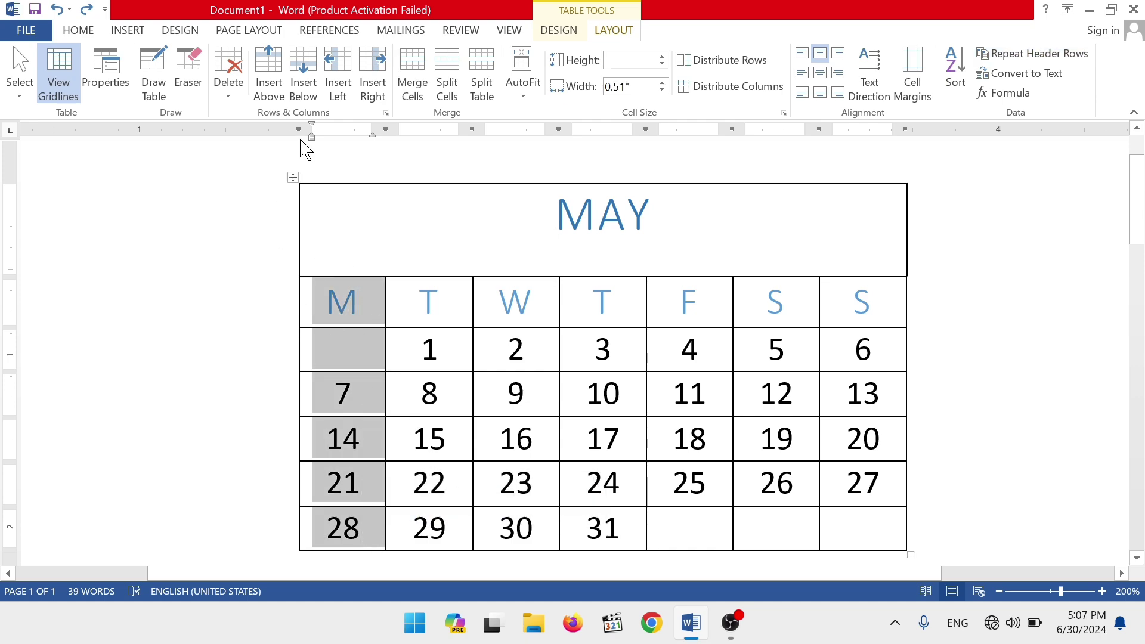
click(228, 74)
click(217, 156)
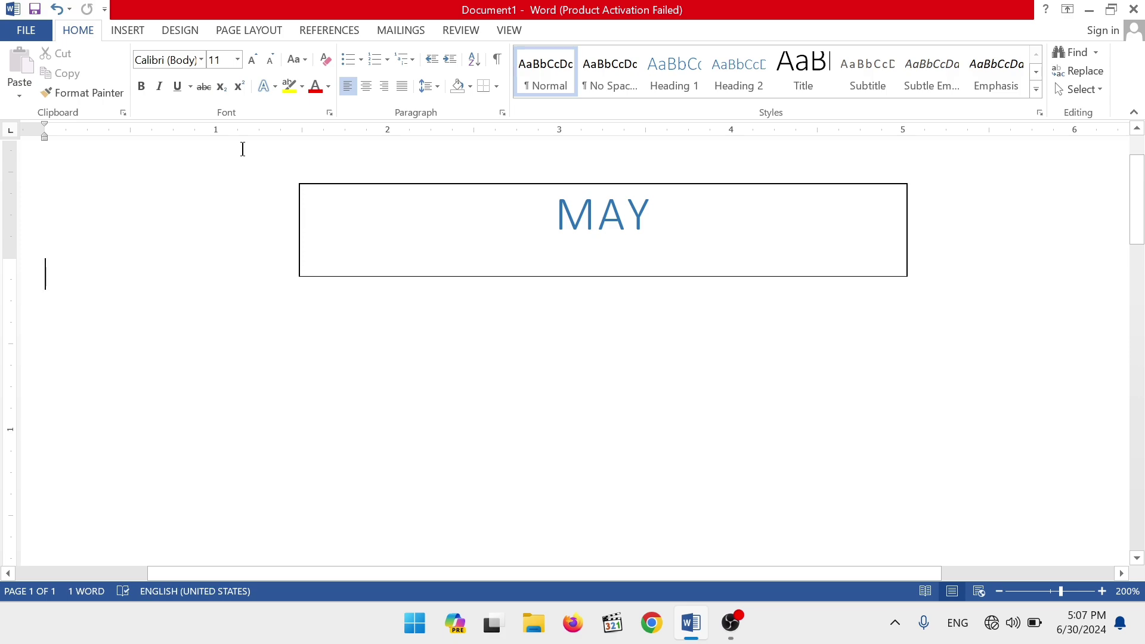
key(ctrl+z)
Delete the whole calendar from the first T heading cell with the Delete Table command, and undo the deletion.
click(612, 31)
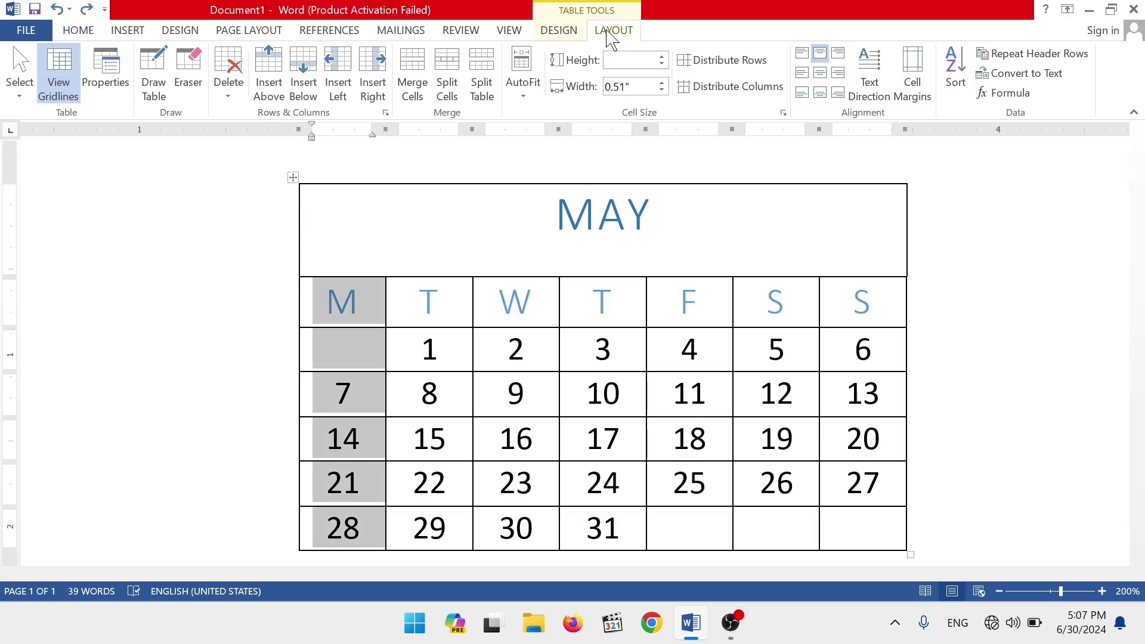
click(228, 76)
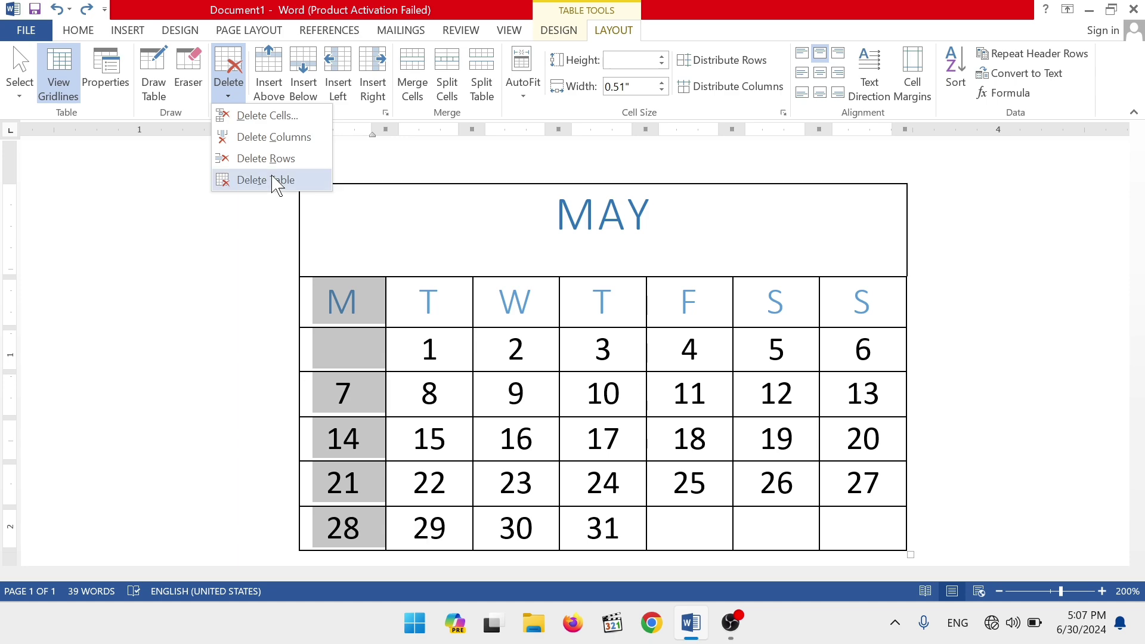
click(422, 319)
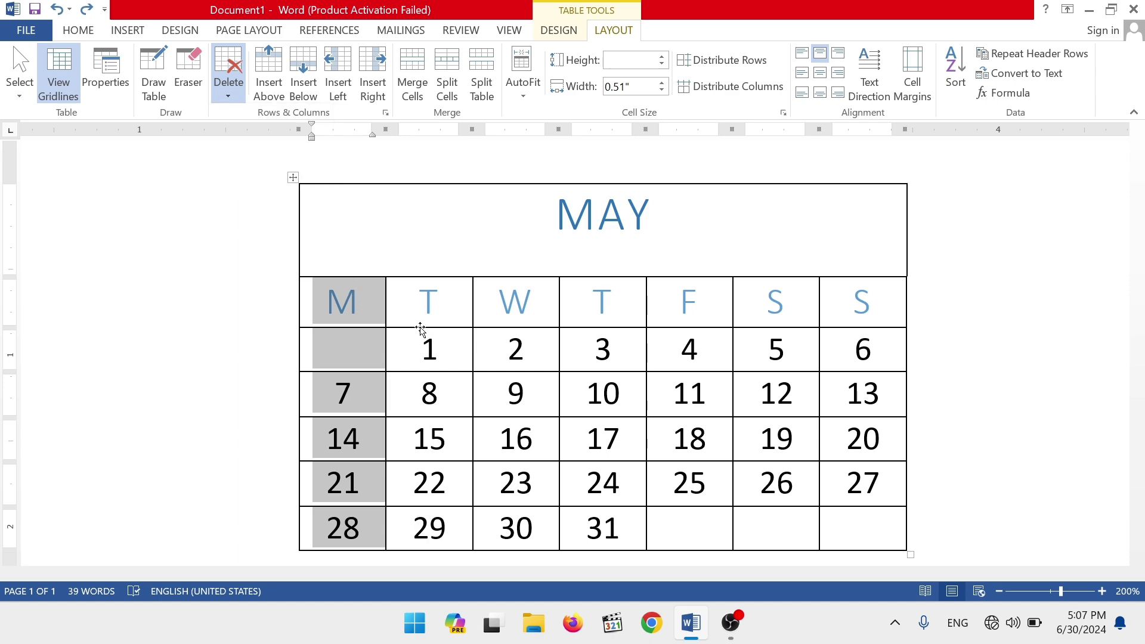
click(398, 305)
click(229, 76)
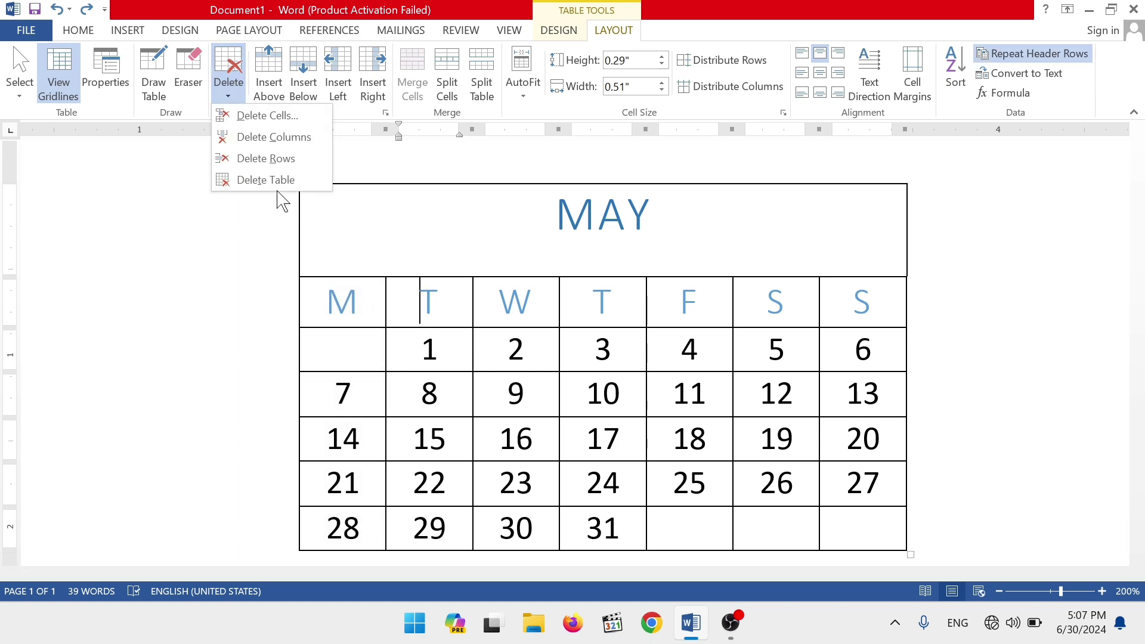
click(266, 180)
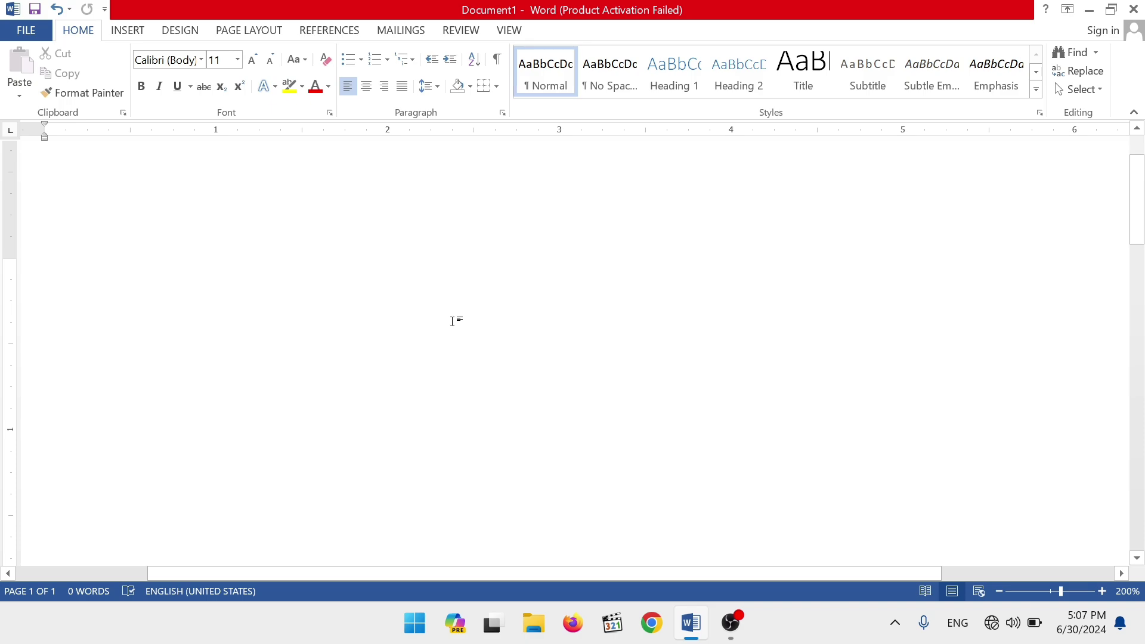
key(ctrl+z)
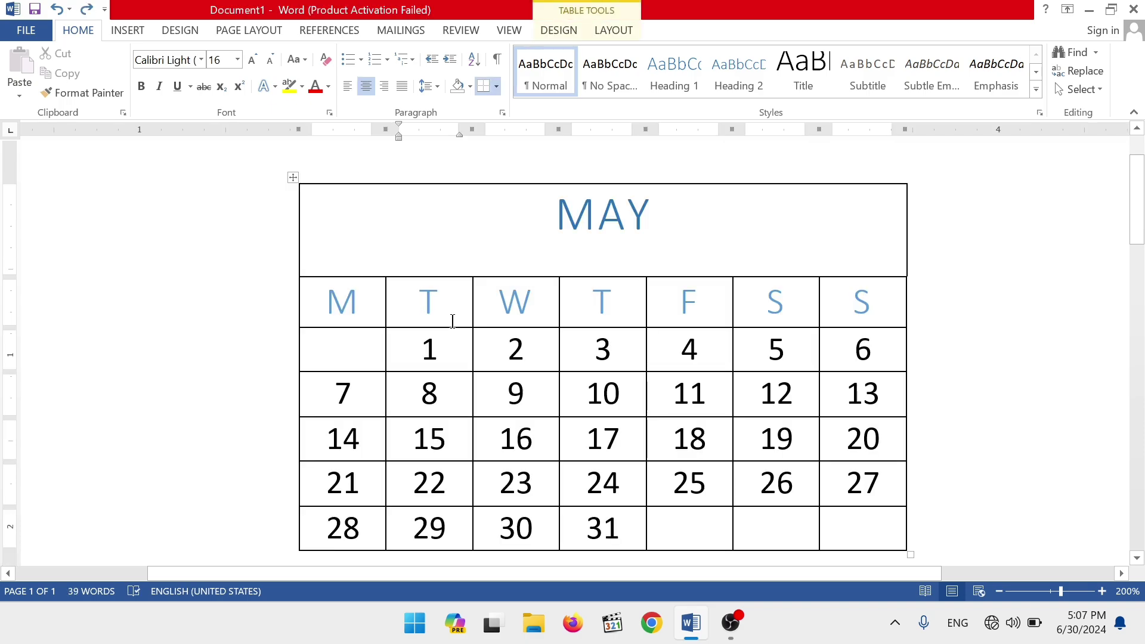
Select all cells from the MAY title to the last row, clear their contents while keeping the table, and undo.
drag(360, 210, 800, 481)
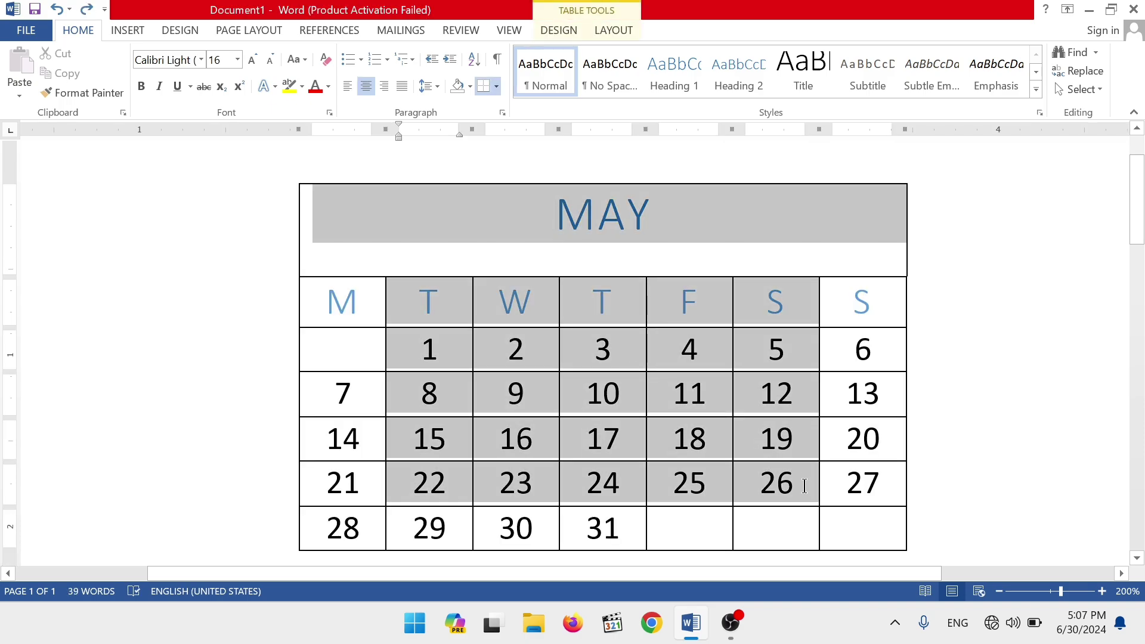
click(342, 355)
mouse_move(359, 214)
mouse_down()
mouse_move(437, 332)
mouse_move(775, 484)
mouse_move(886, 503)
mouse_move(896, 547)
mouse_up()
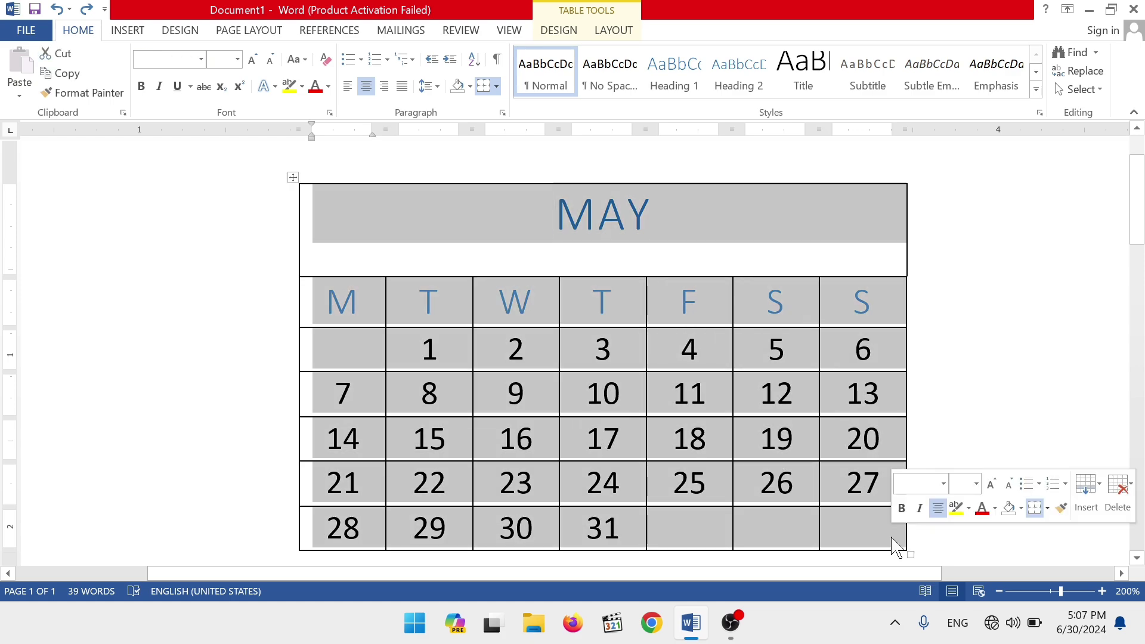
key(Delete)
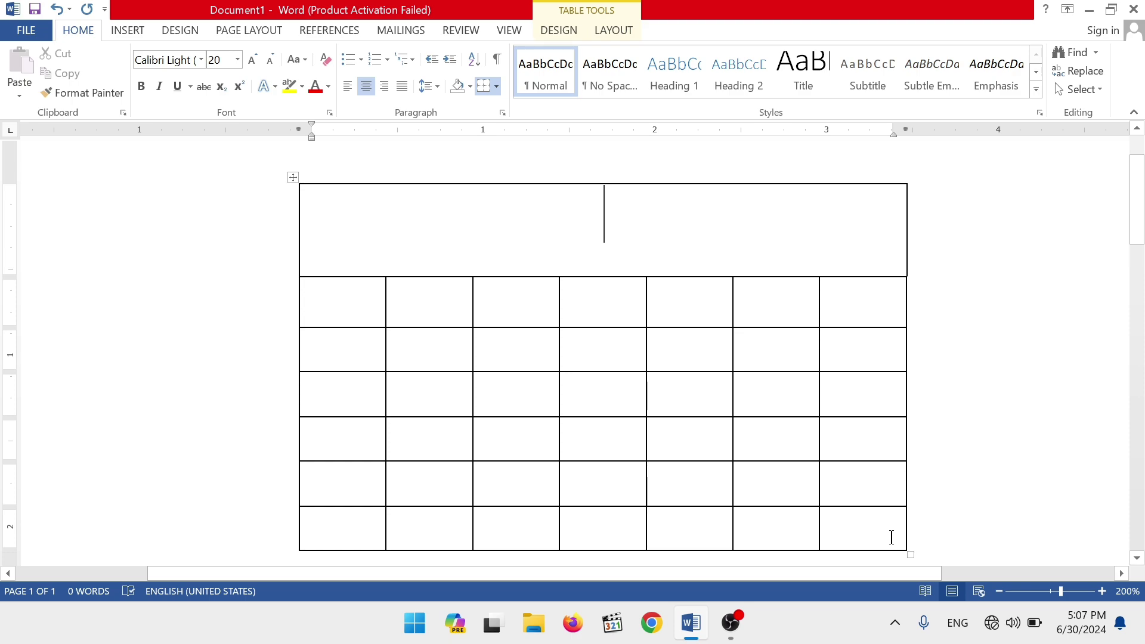
key(ctrl+z)
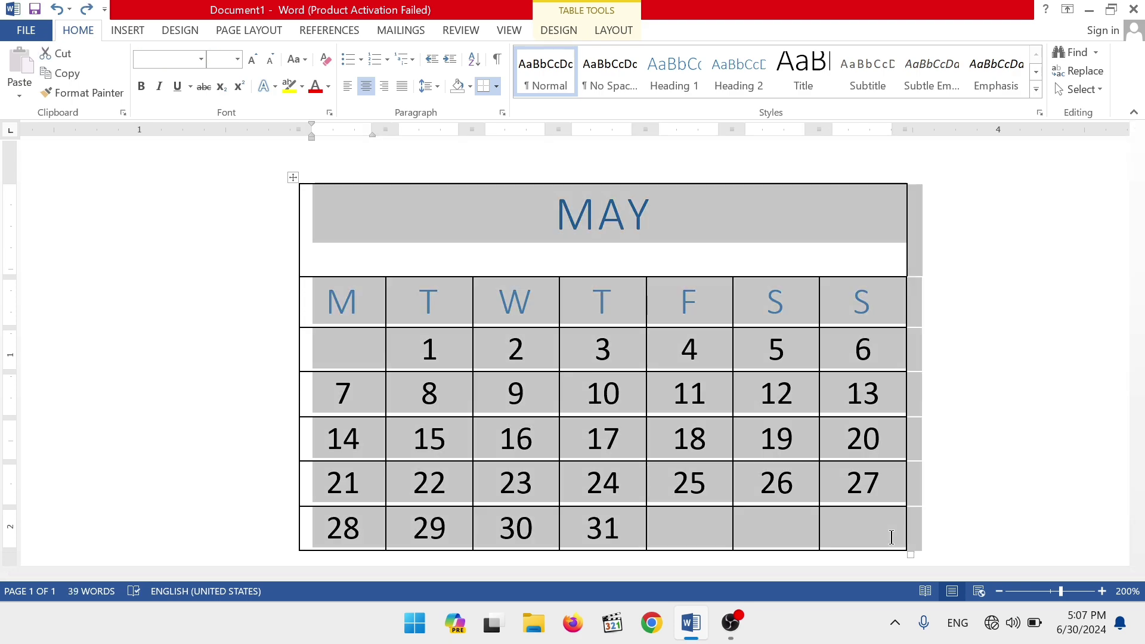
Select the entire calendar table as an object, remove it together with its contents, and undo the removal.
click(499, 301)
click(303, 208)
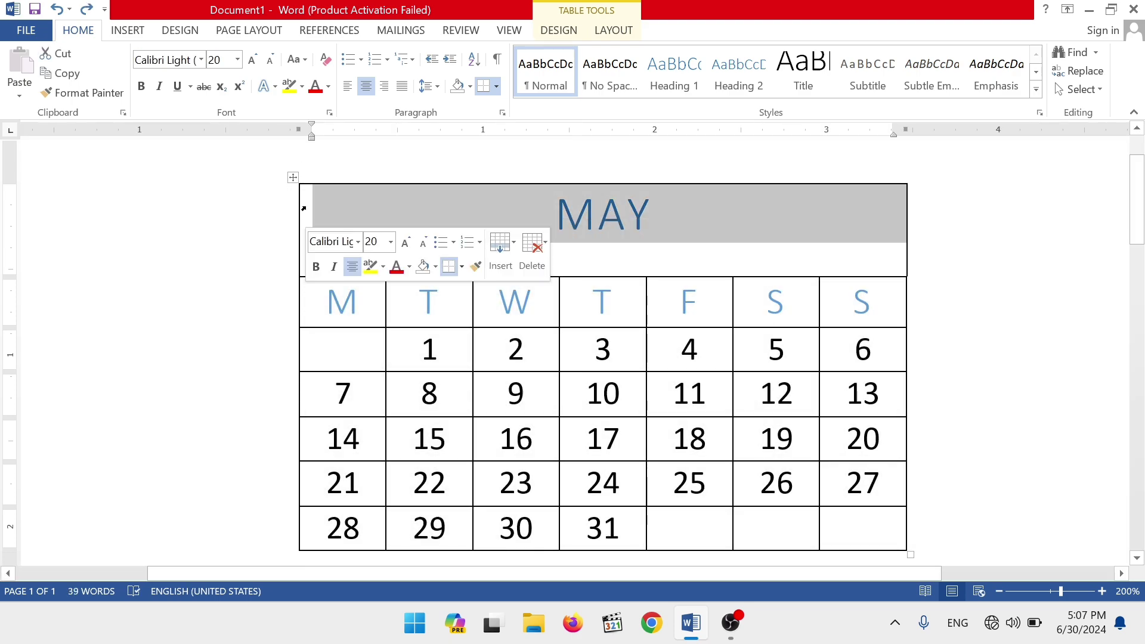
click(294, 178)
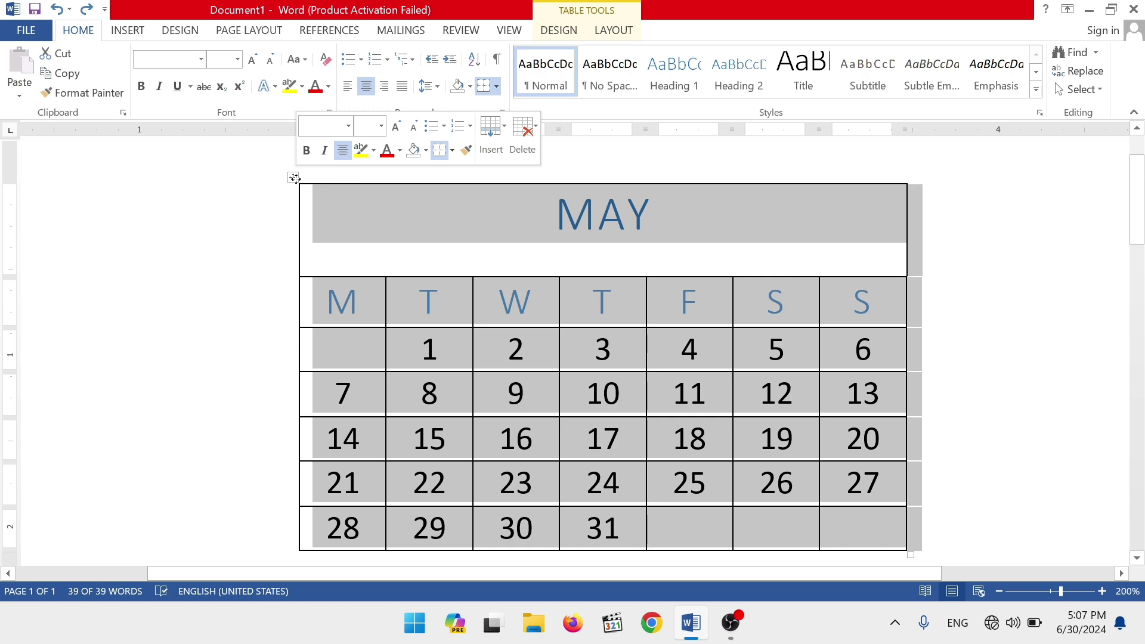
key(BackSpace)
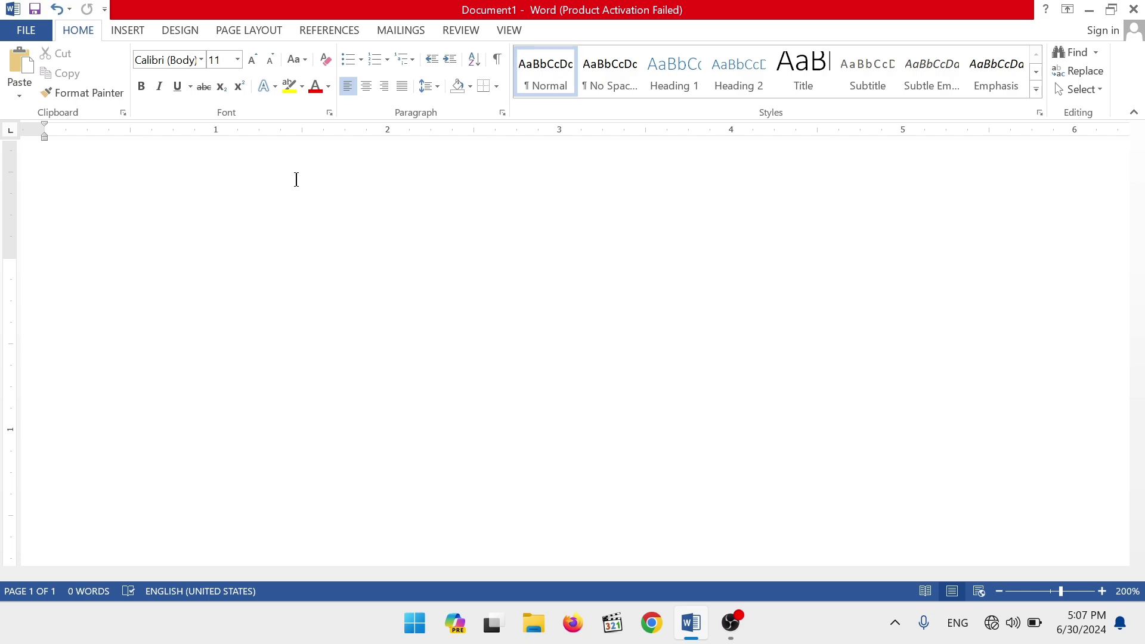
key(ctrl+z)
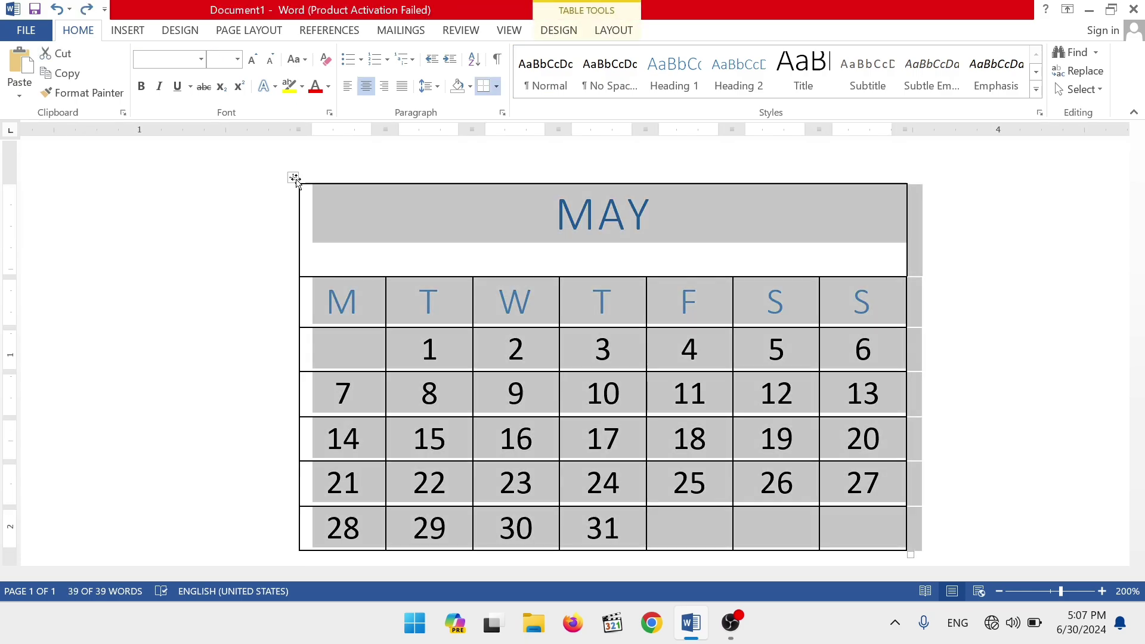
Insert a blank row above the M heading row and another below it with the insert row commands, and undo both.
click(375, 268)
click(613, 30)
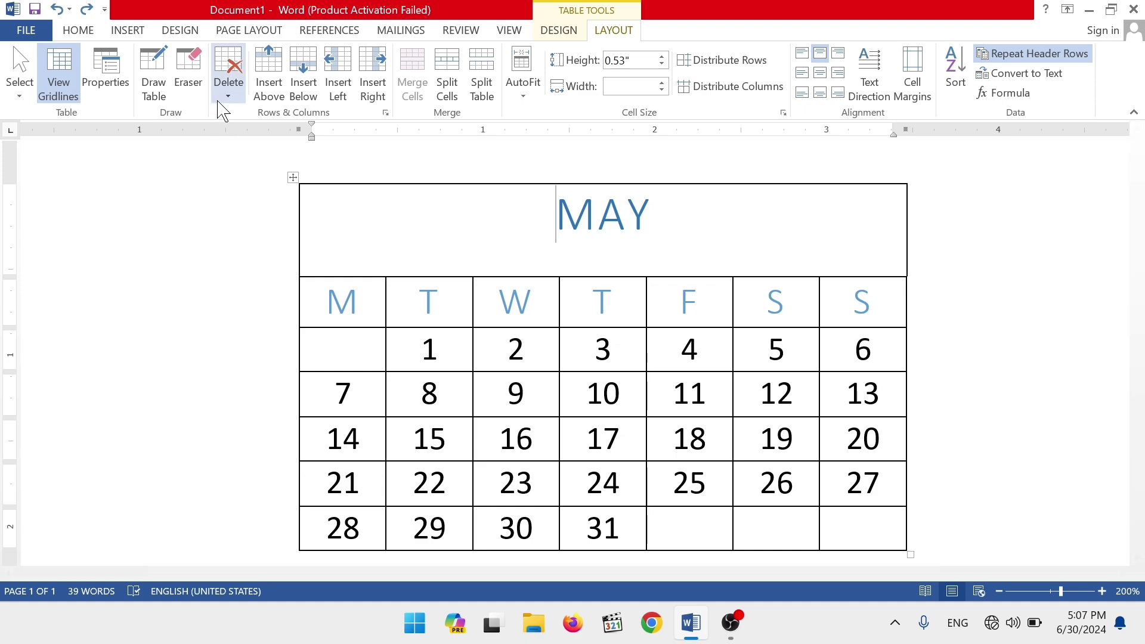
click(229, 84)
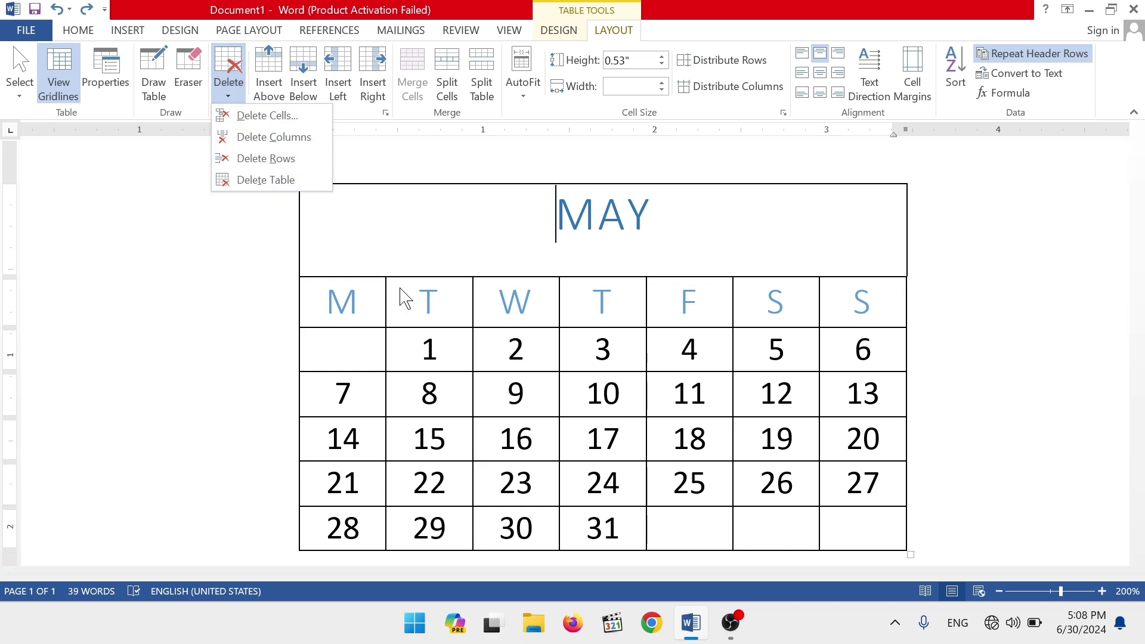
click(430, 348)
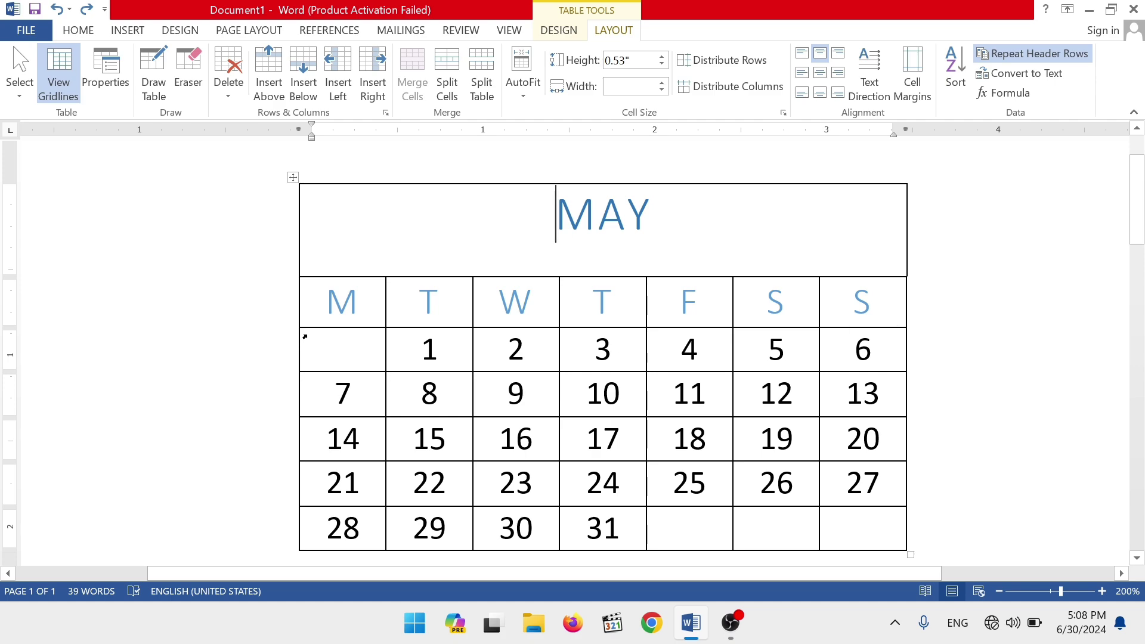
click(345, 311)
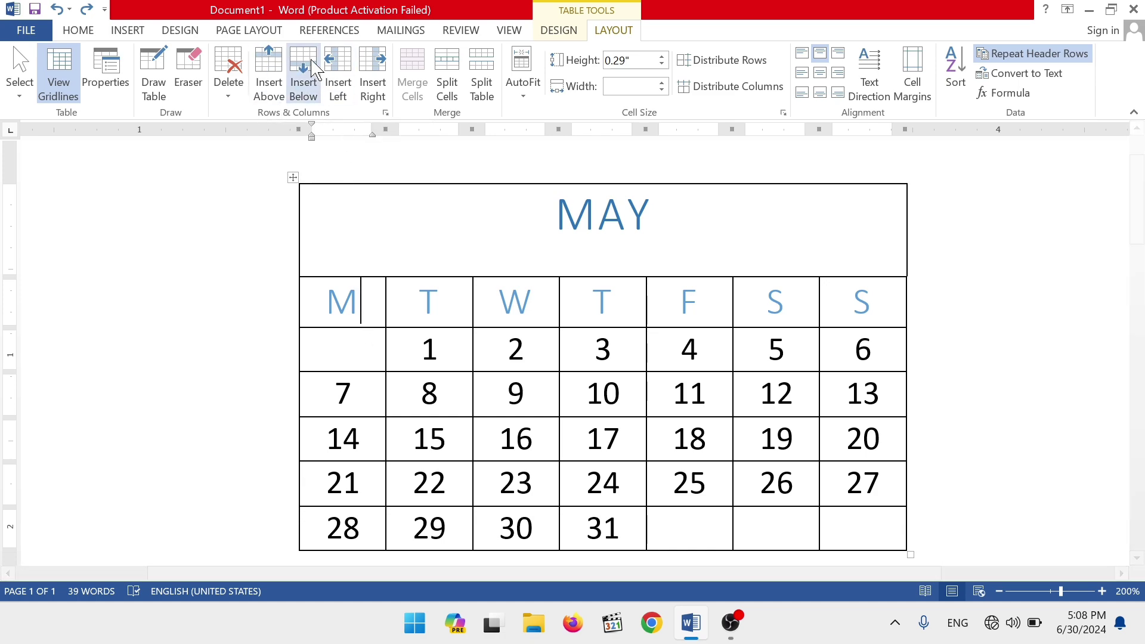
click(267, 84)
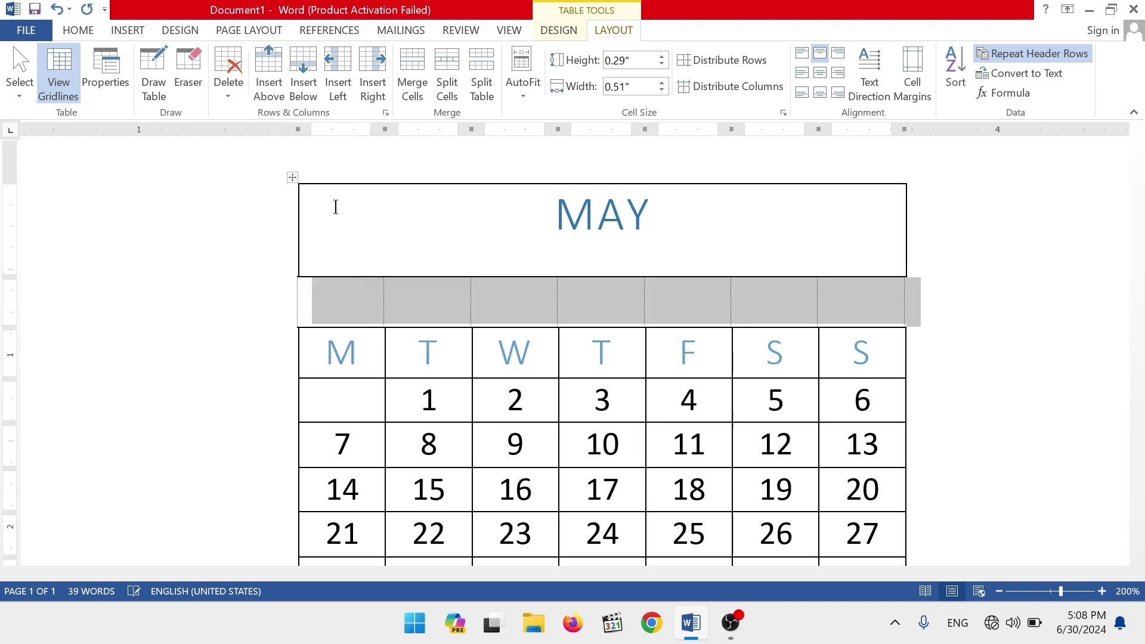
click(374, 358)
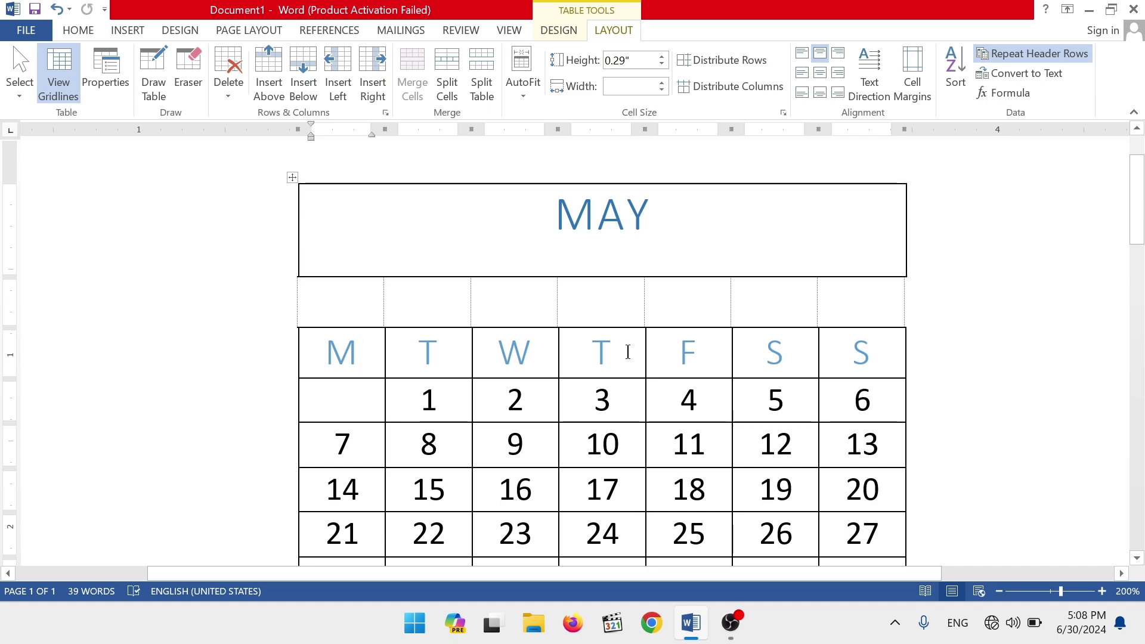
click(303, 74)
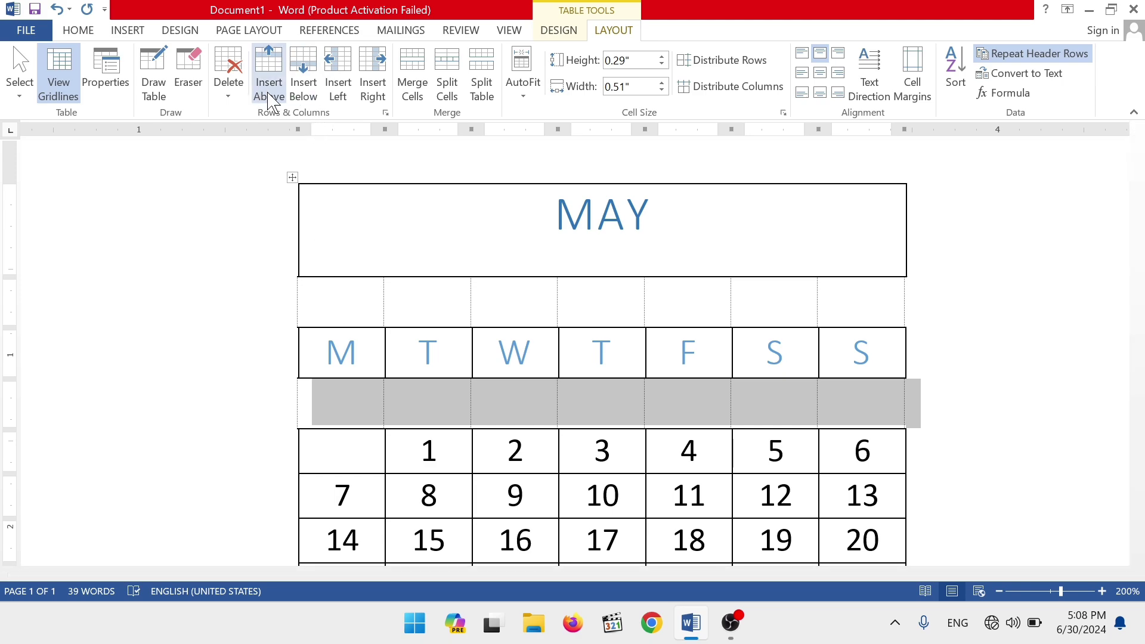
key(ctrl+z)
key(ctrl+z)
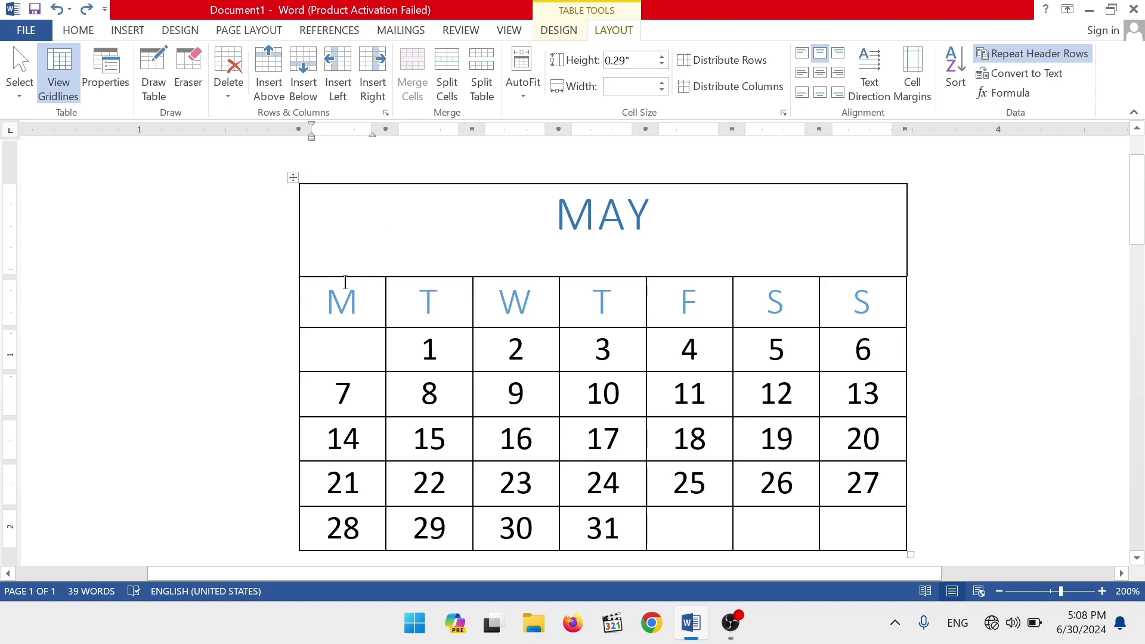
Insert a blank row at the border beneath the MAY title and one at the border beneath the weekday headings, and undo both.
mouse_move(279, 283)
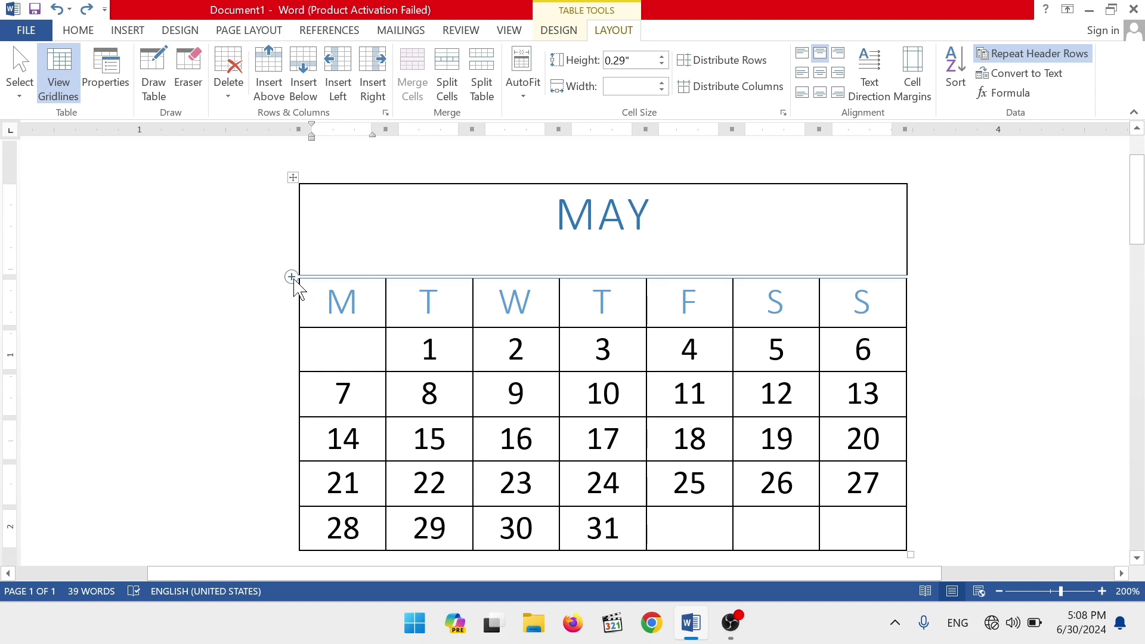
click(291, 278)
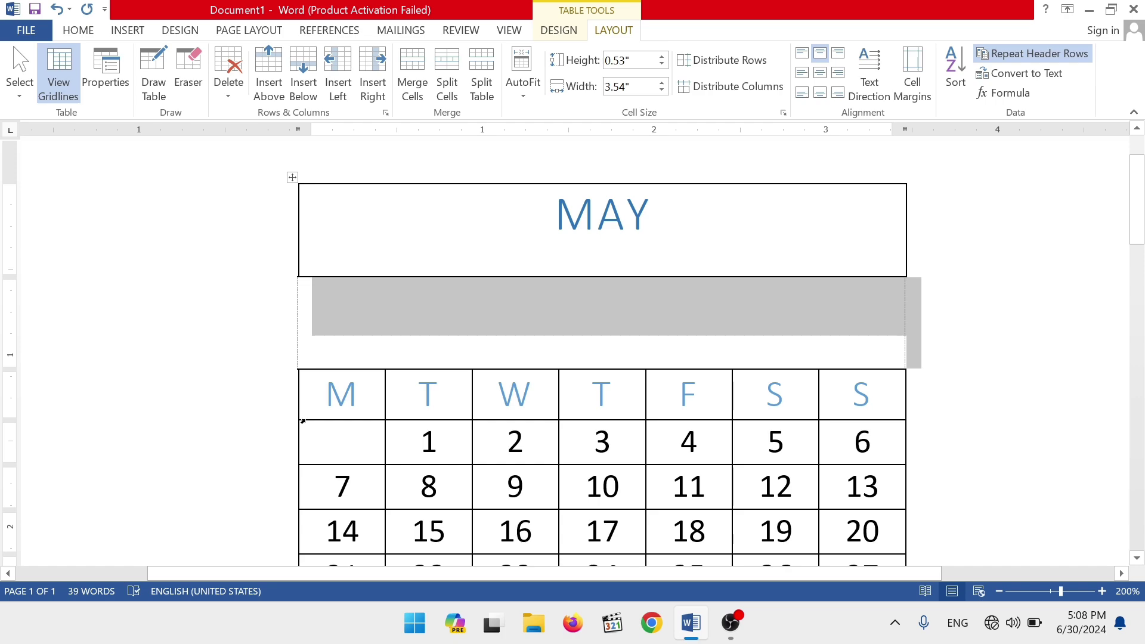
click(322, 429)
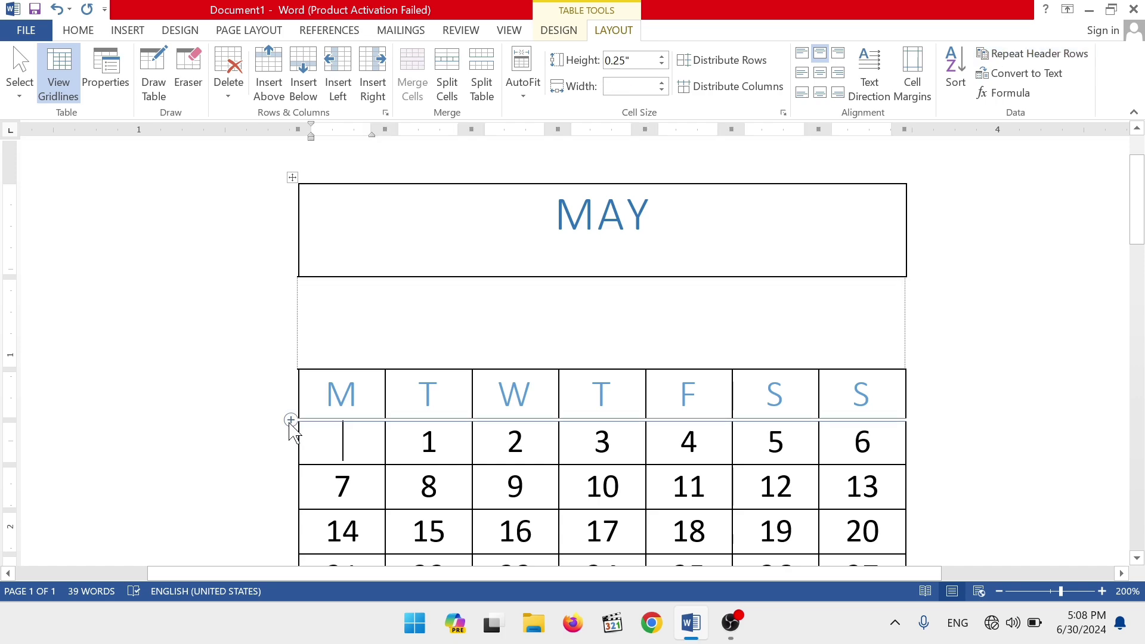
click(292, 421)
click(334, 455)
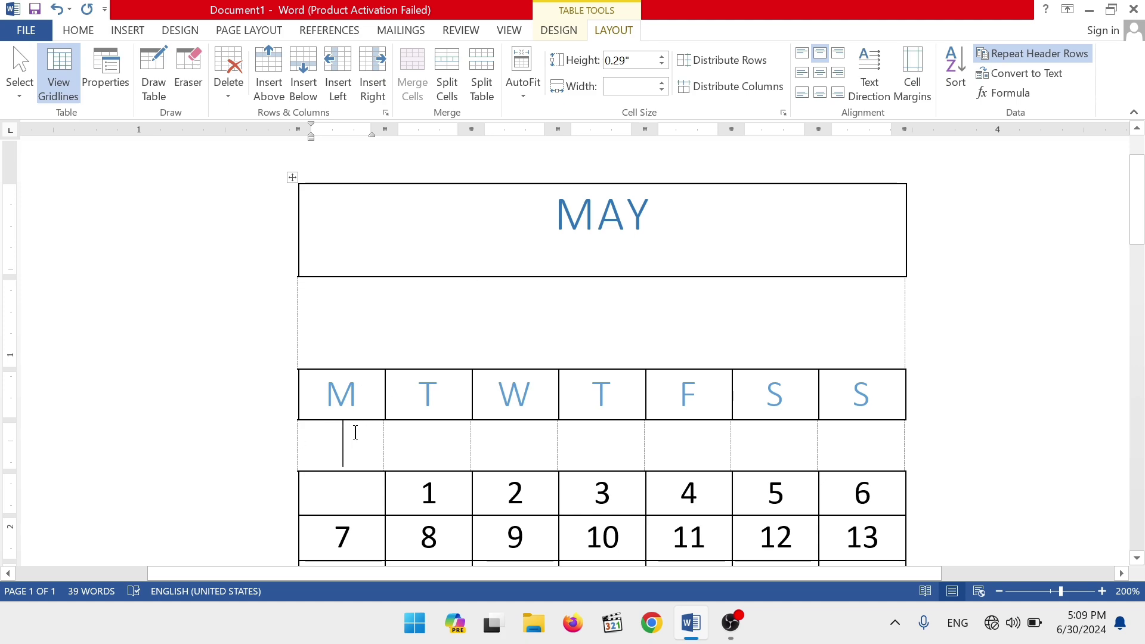
key(ctrl+z)
key(ctrl+z)
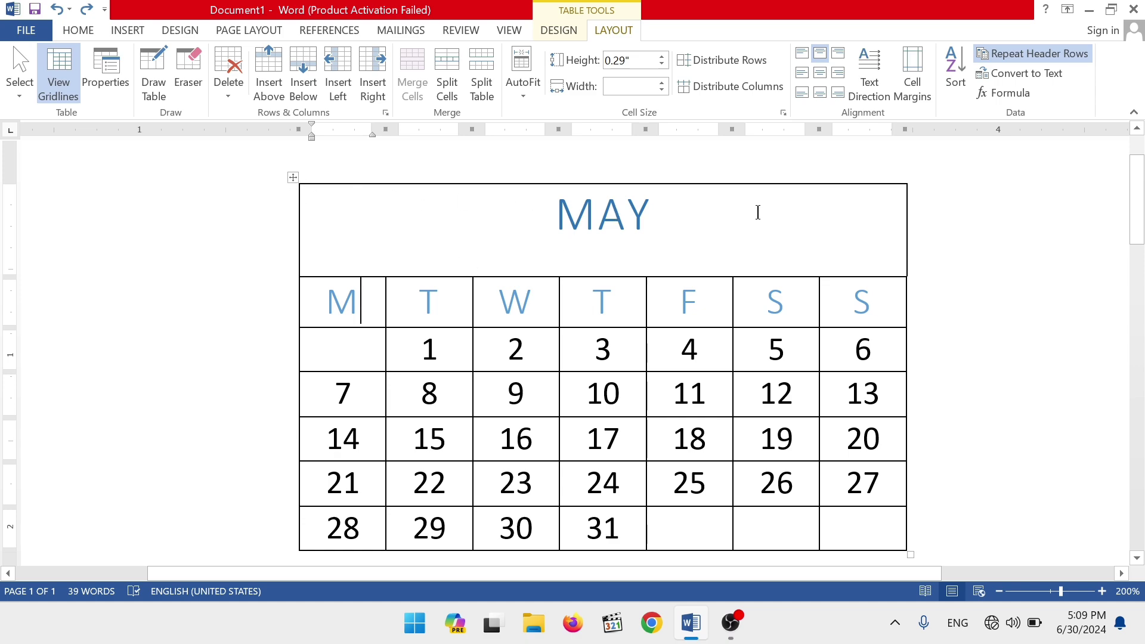
Delete the MAY title cell with Delete Cells, using the Shift cells left option.
click(381, 229)
click(229, 84)
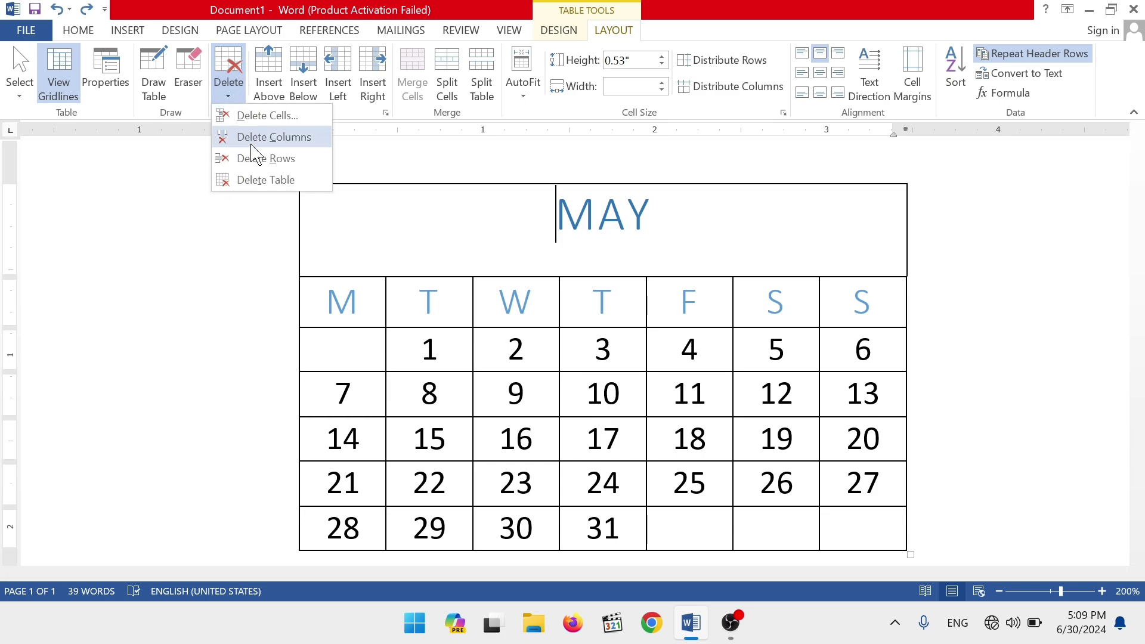
click(289, 118)
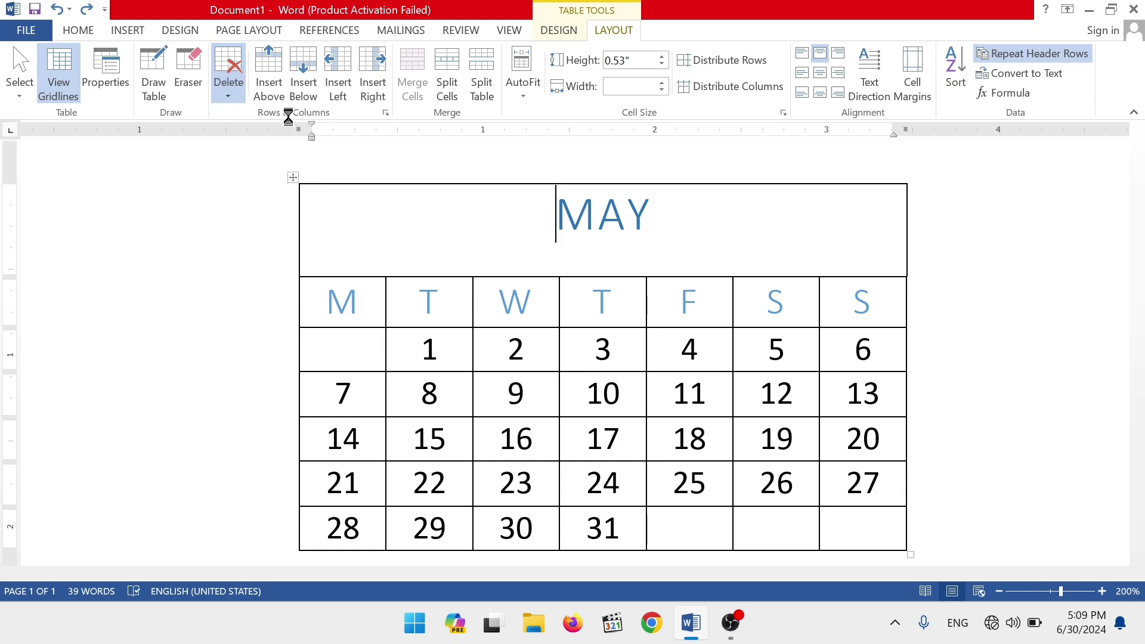
click(530, 341)
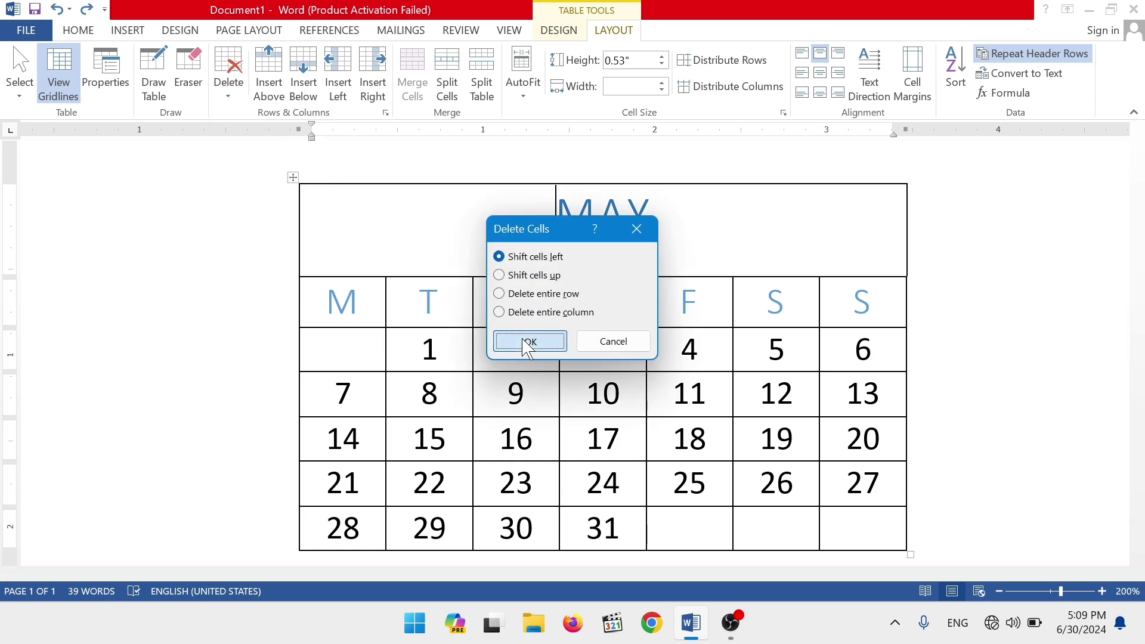
Insert a blank column at the border between M and the first T, and another between W and the second T.
mouse_move(389, 181)
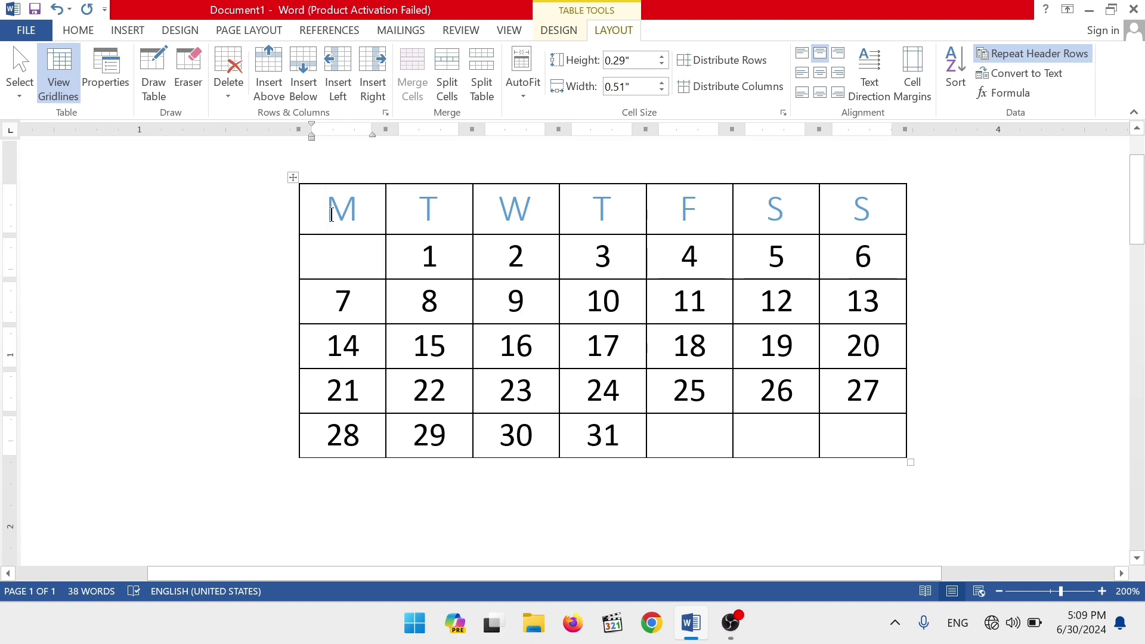
click(385, 178)
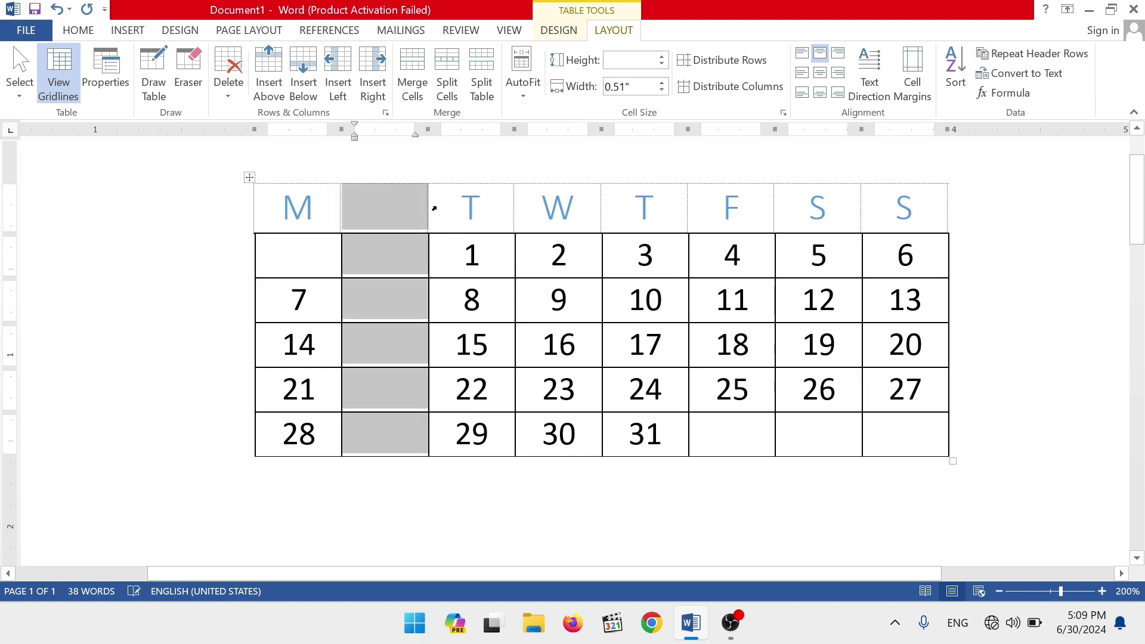
click(524, 211)
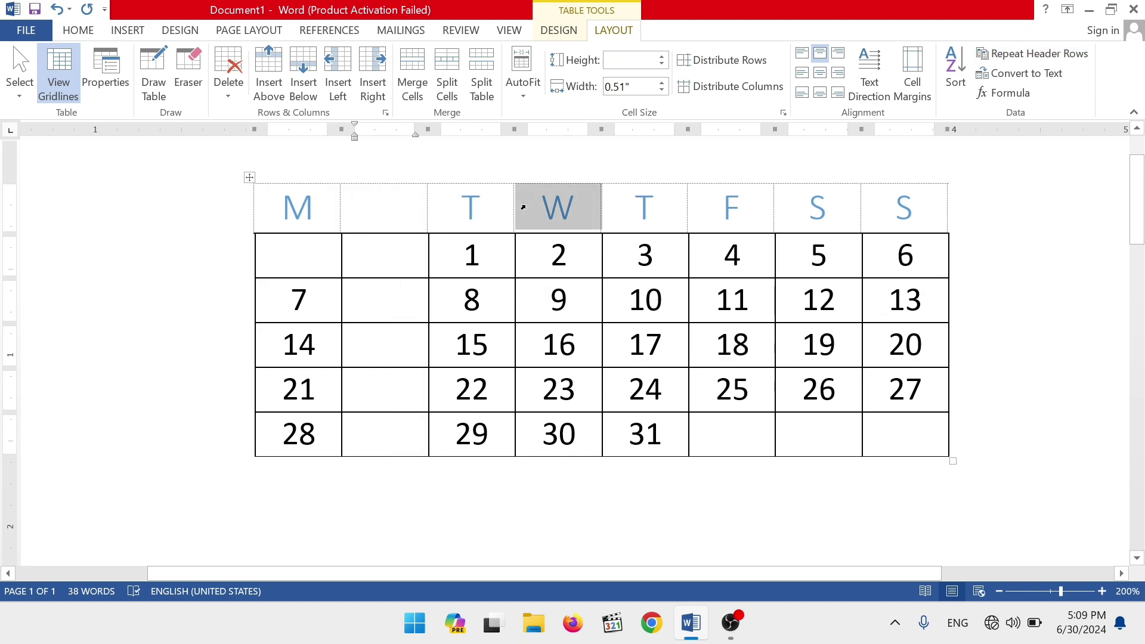
click(657, 205)
click(602, 176)
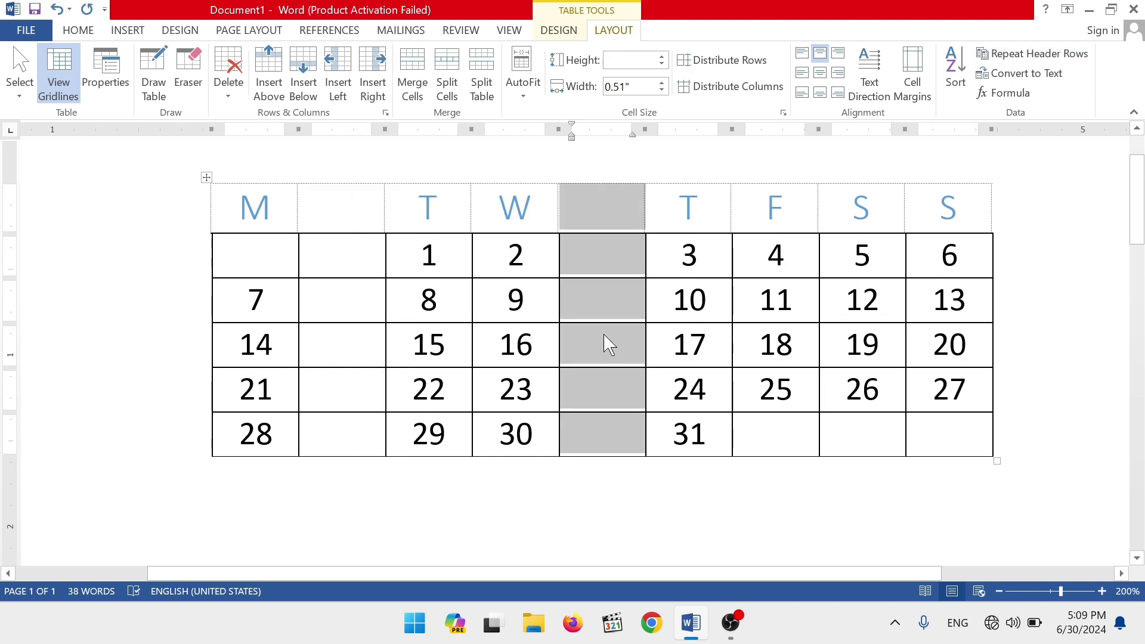
Undo both column insertions and the MAY title deletion, and redo only the title deletion.
key(ctrl+z)
key(ctrl+z)
key(ctrl+z)
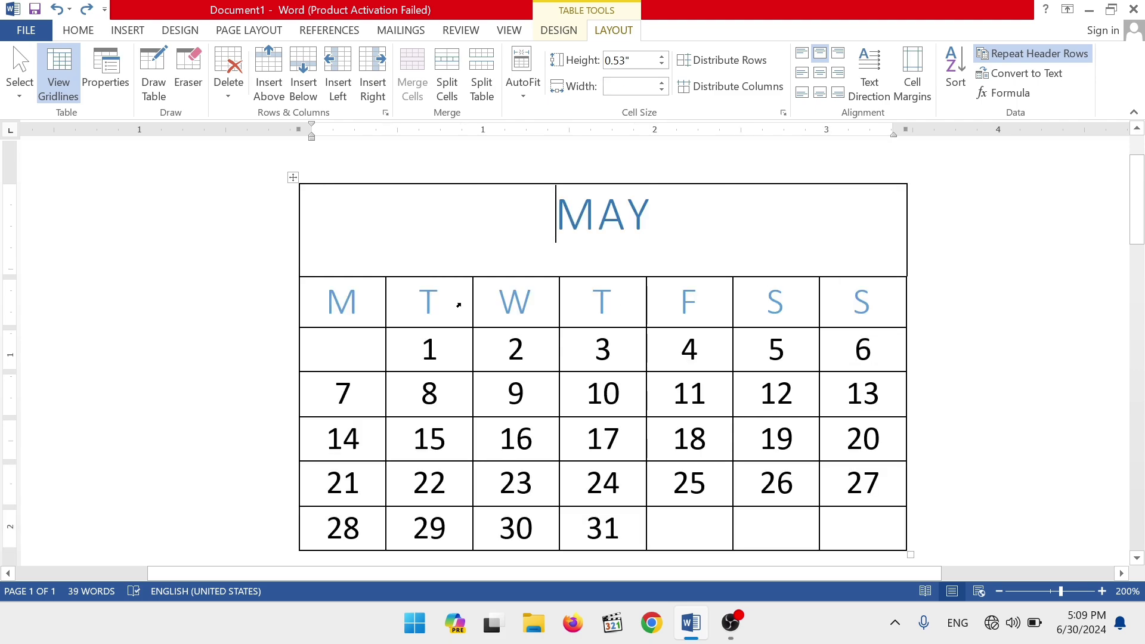
click(418, 358)
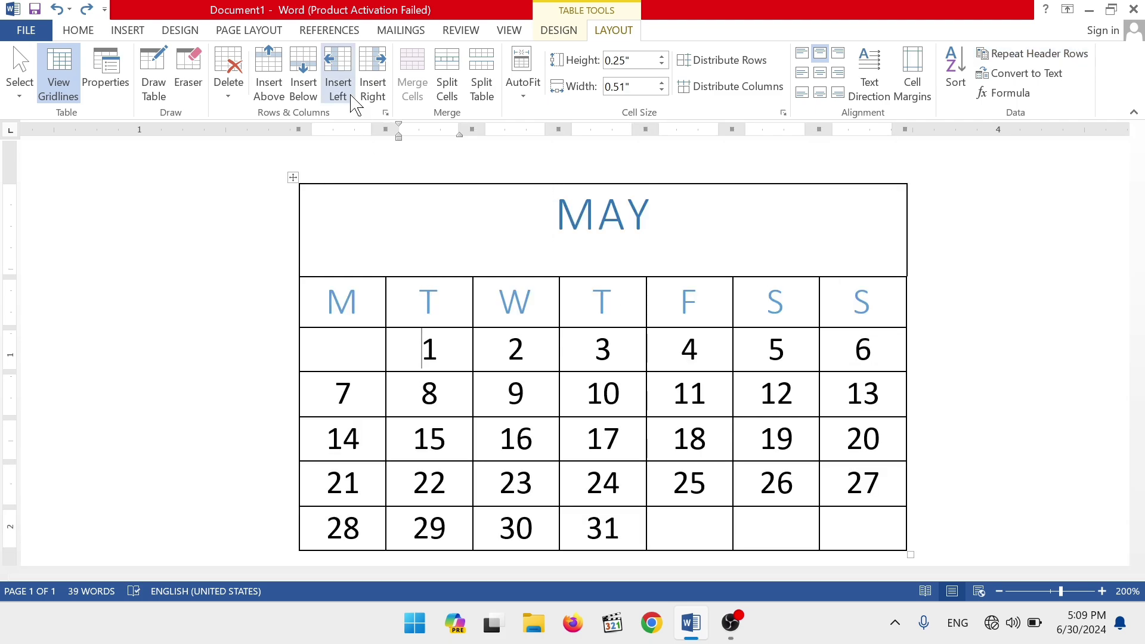
key(ctrl+y)
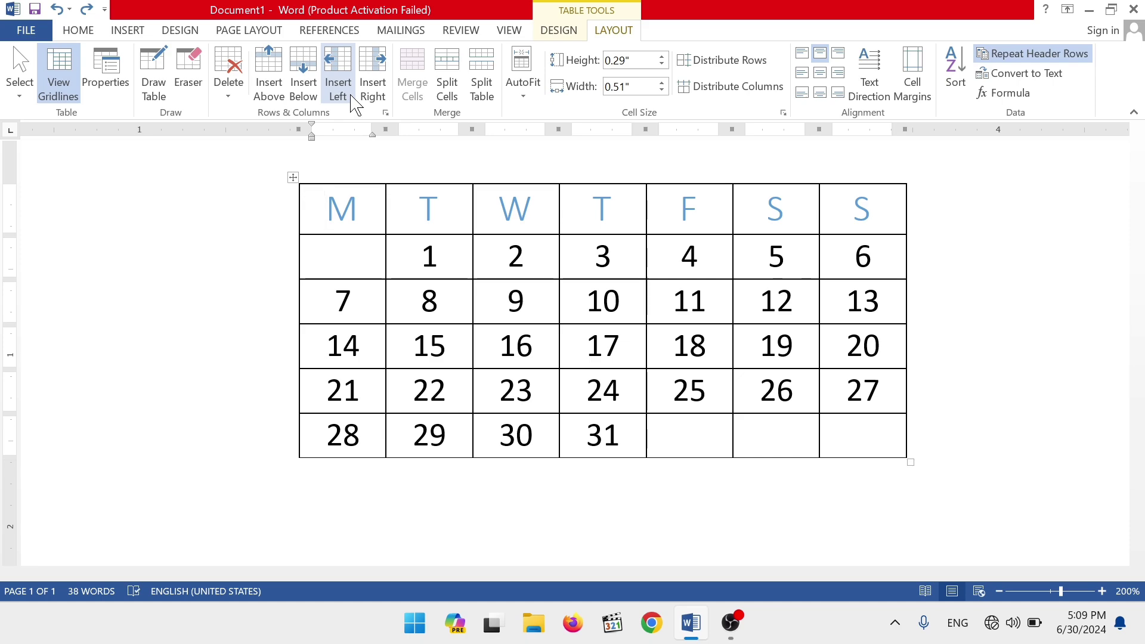
Insert a blank column before the first T column and another after it, and undo both insertions.
click(431, 222)
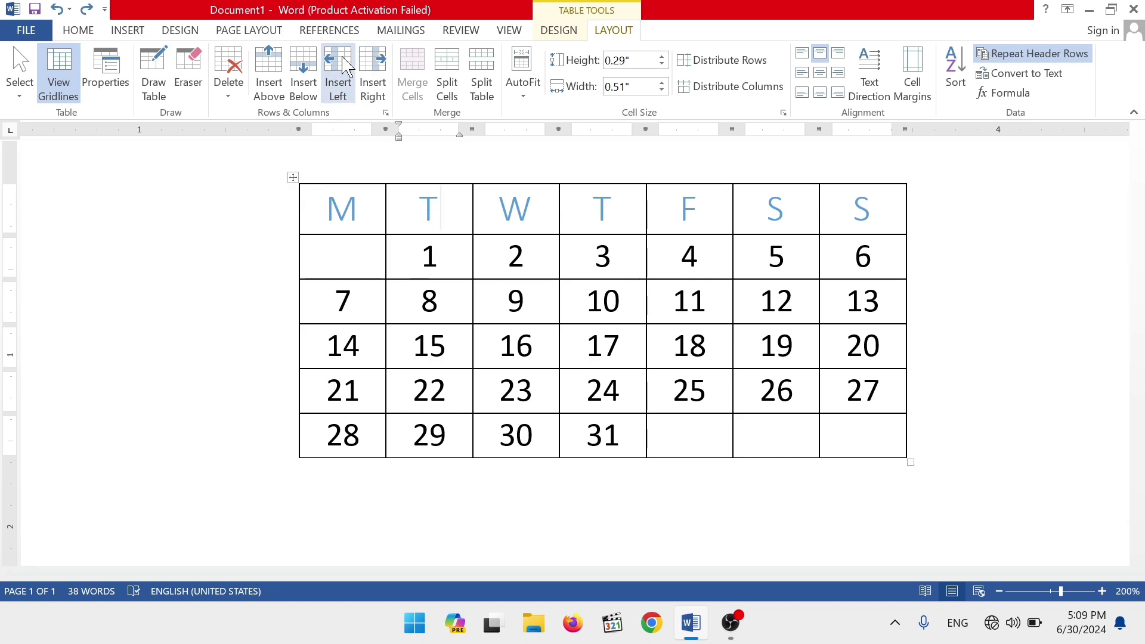
click(336, 84)
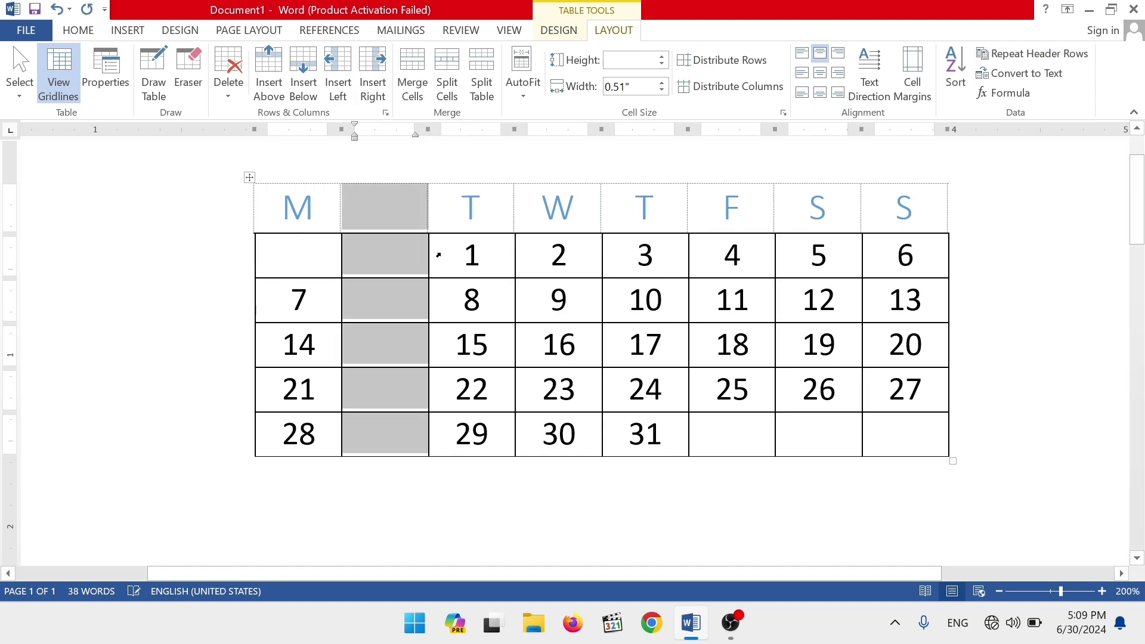
click(492, 222)
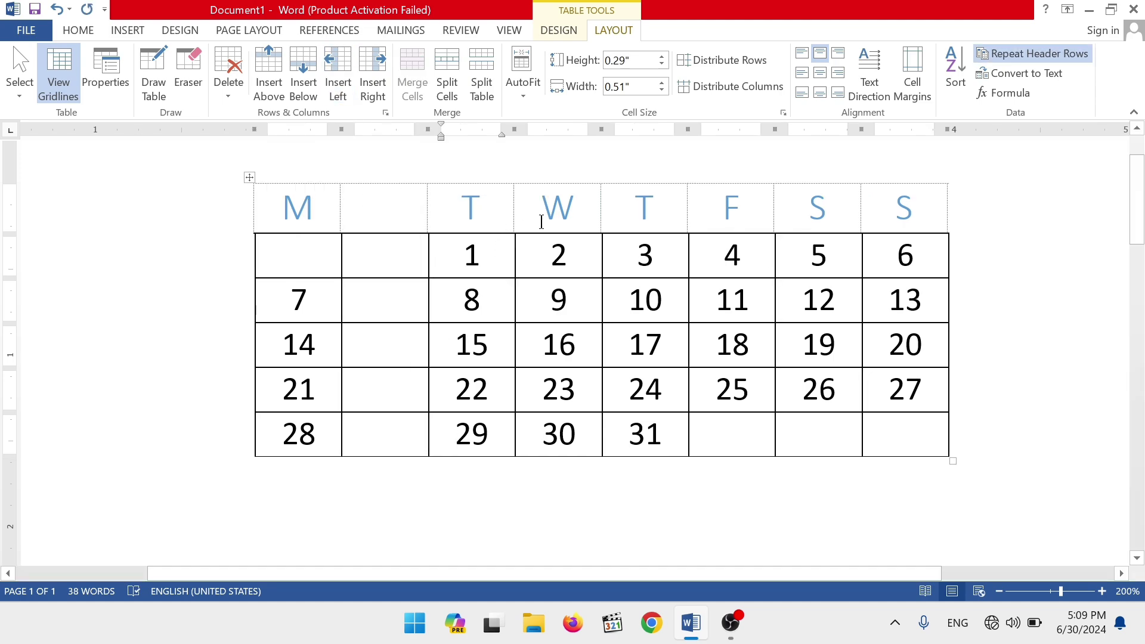
click(372, 83)
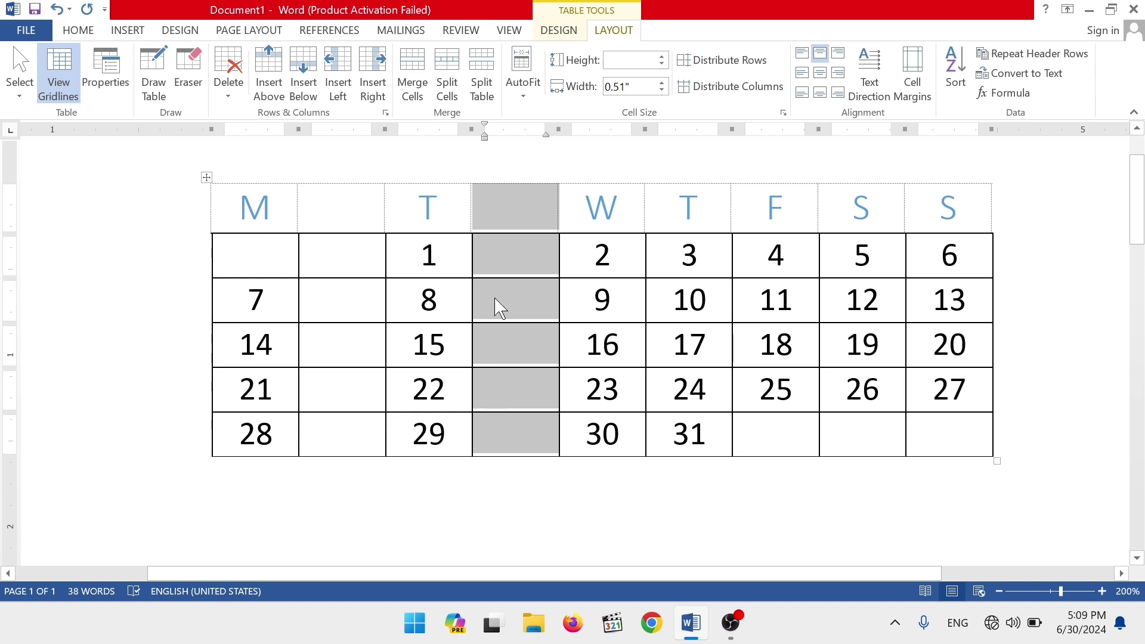
key(ctrl+z)
key(ctrl+z)
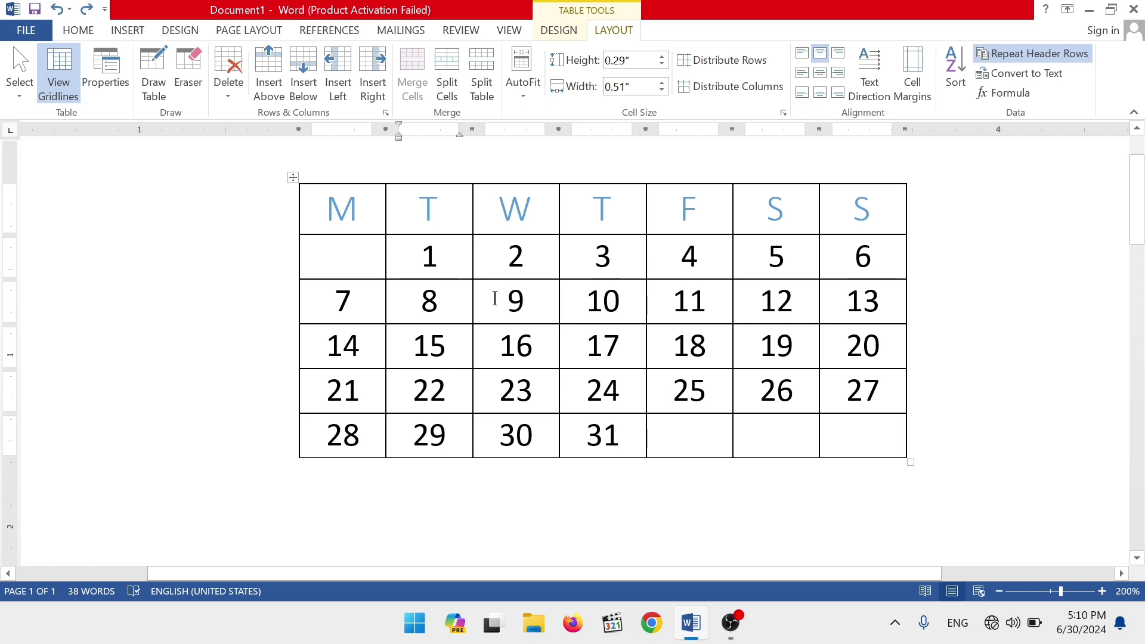
Append three blank rows after the row with 28 to 31 by advancing past the table's last cell.
click(880, 452)
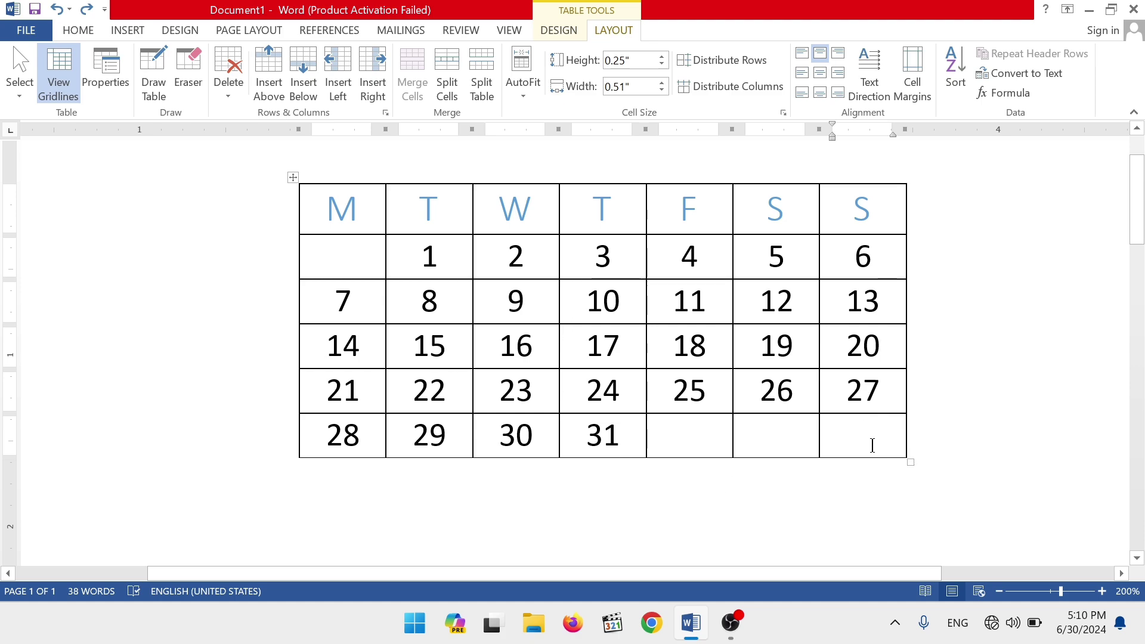
key(Tab)
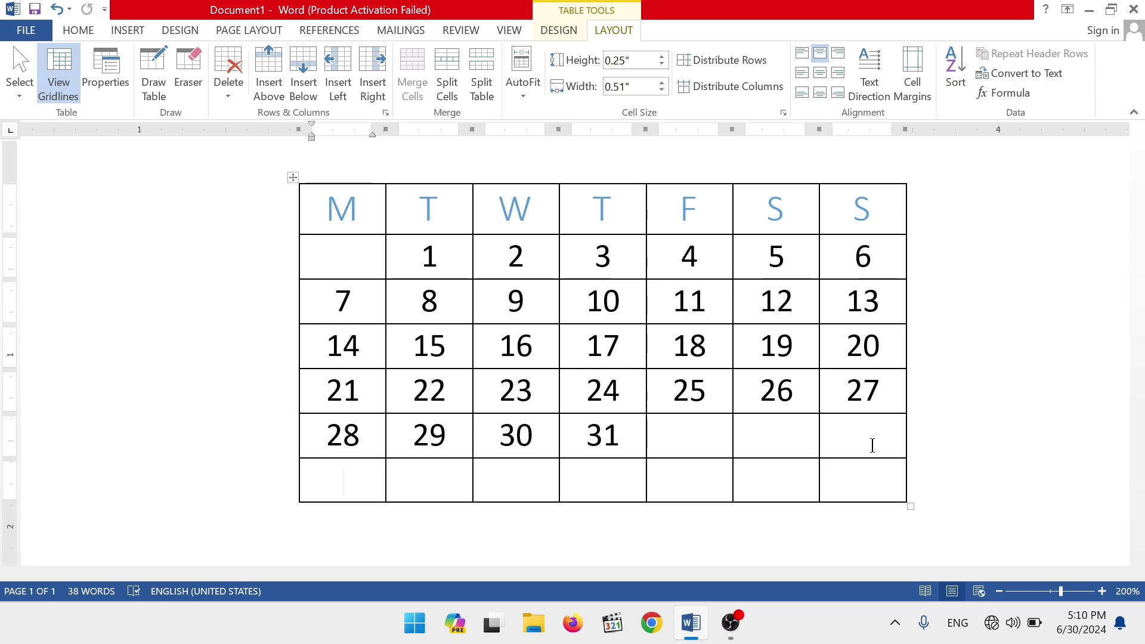
key(Tab)
key(Tab)
key(Tab)
key(Tab)
key(Tab)
key(Tab)
key(Tab)
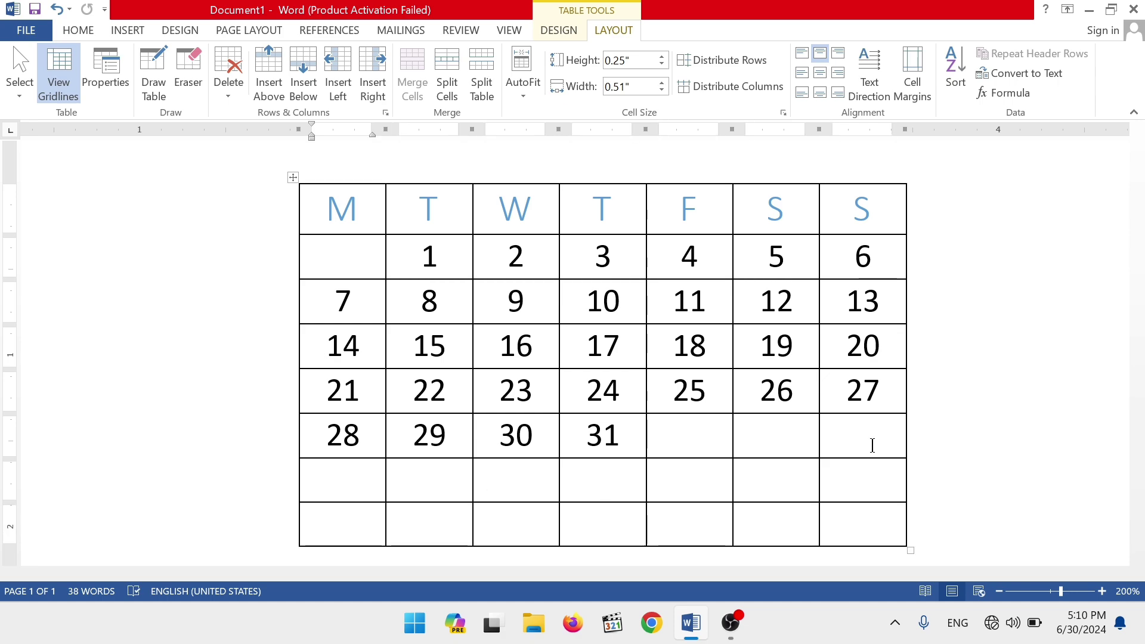
key(Tab)
key(Tab)
key(Tab)
key(Tab)
key(Tab)
key(Tab)
key(Tab)
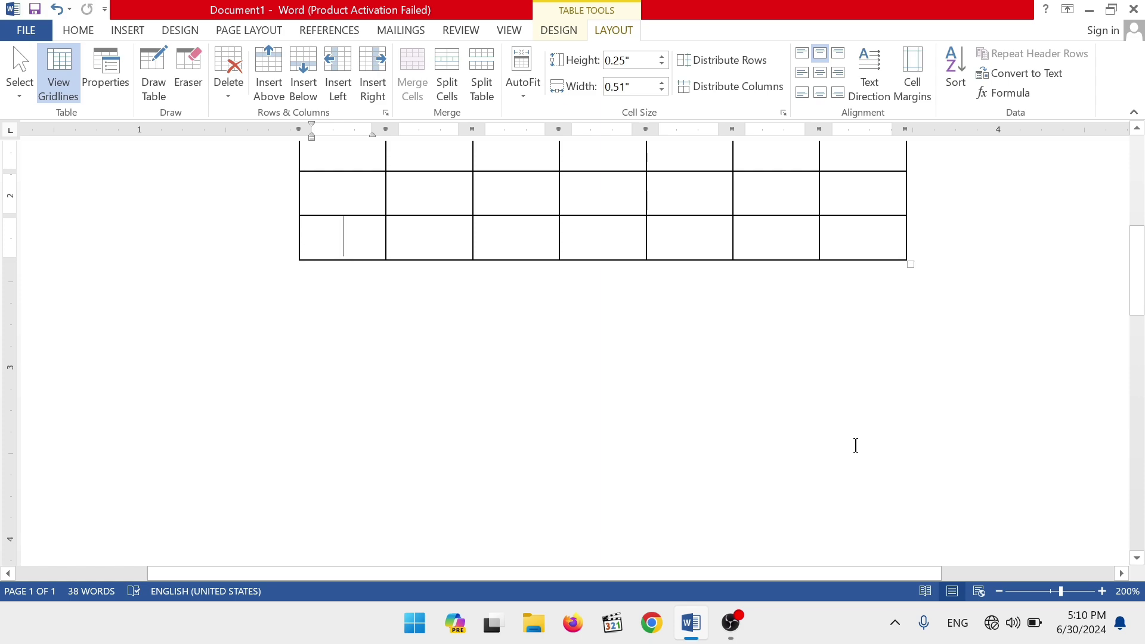
scroll(855, 445, up, 8)
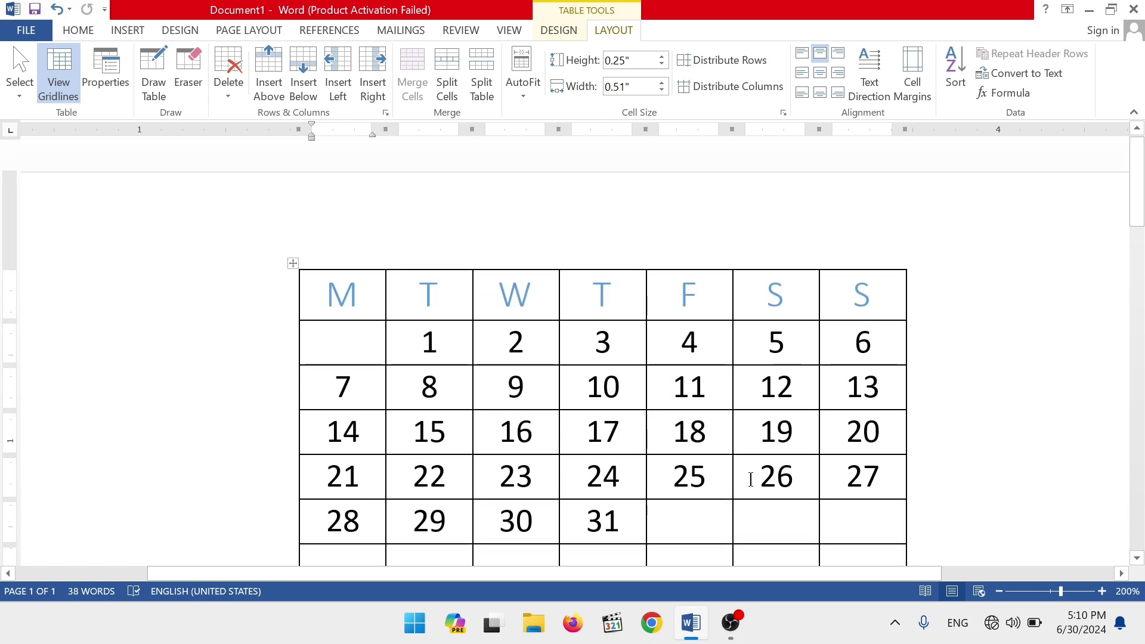
click(705, 430)
scroll(642, 462, down, 3)
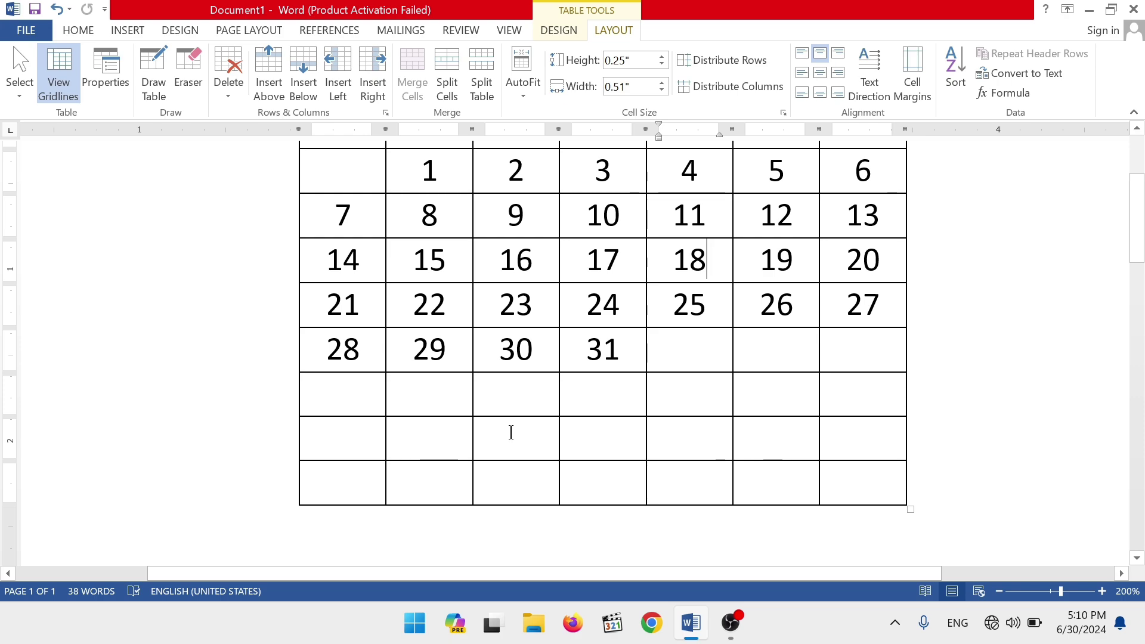
scroll(523, 526, up, 1)
scroll(524, 526, down, 3)
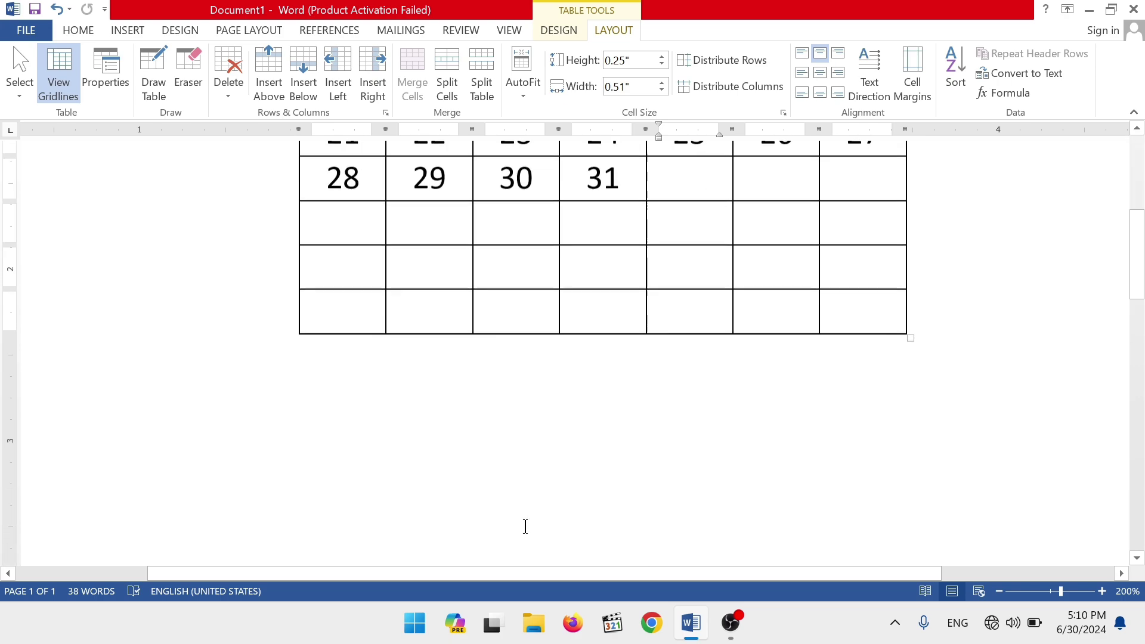
Insert a blank row above the weekday header row of the calendar table.
scroll(525, 525, up, 3)
scroll(524, 524, down, 2)
scroll(477, 417, up, 2)
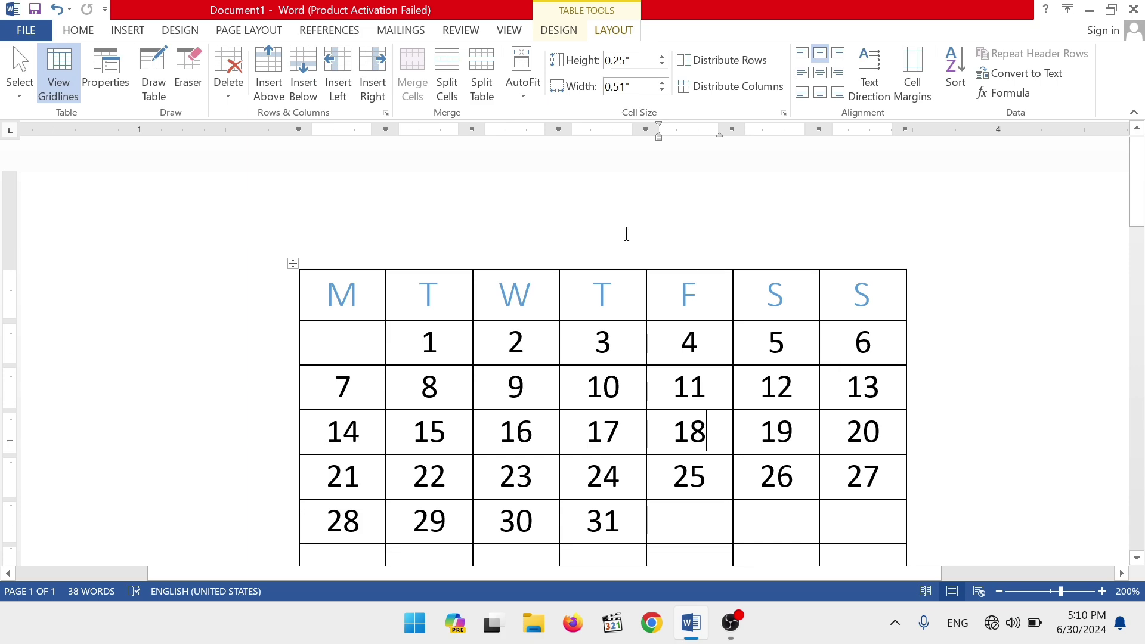
click(365, 292)
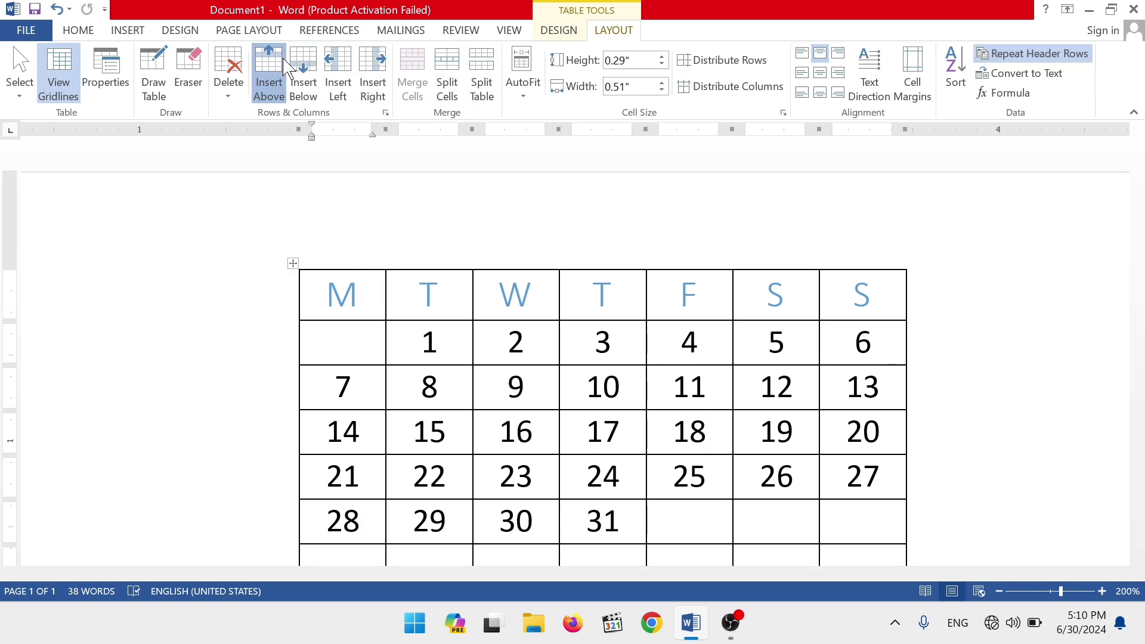
click(268, 71)
click(468, 302)
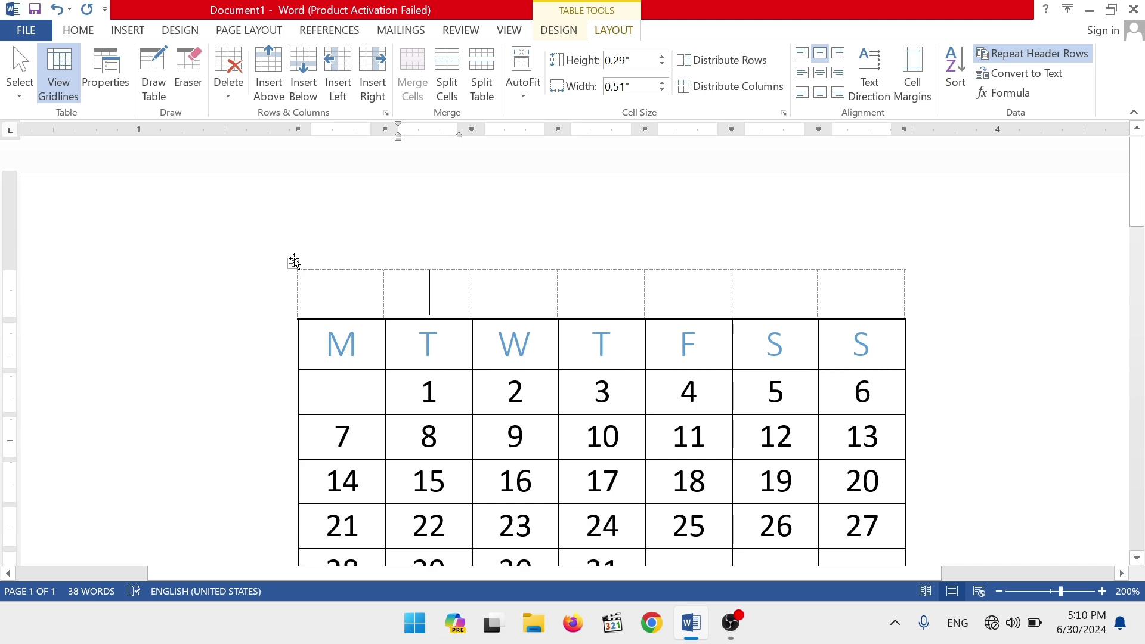
Apply all borders to the entire table so the new top row gets lines as well.
key(ctrl+a)
click(563, 33)
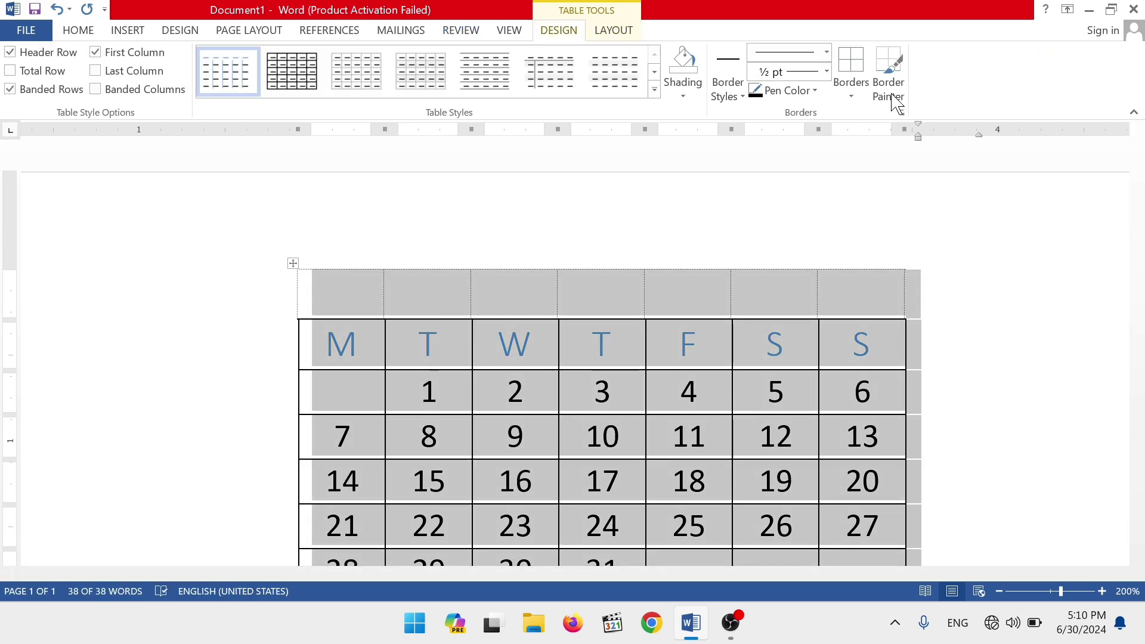
click(851, 90)
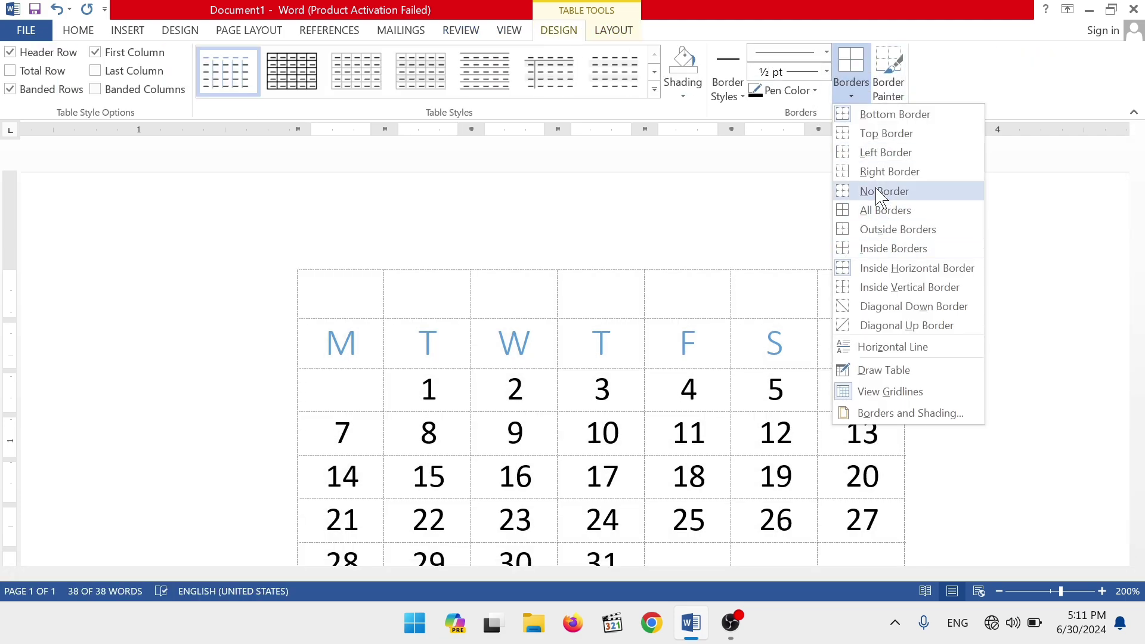
click(869, 212)
double_click(585, 303)
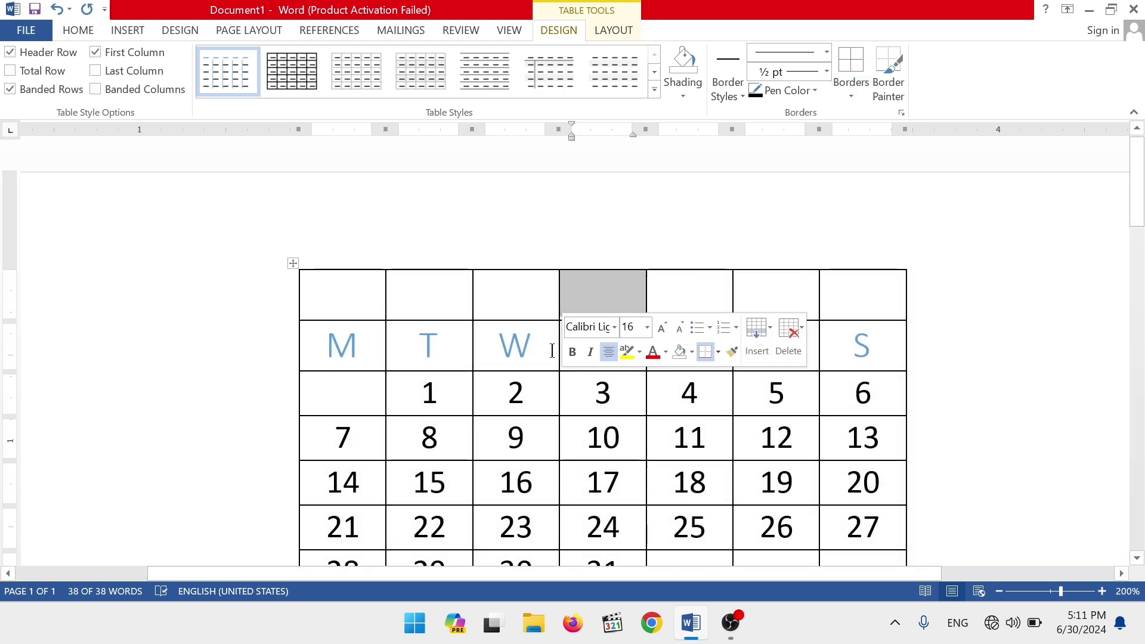
Merge all seven cells of the blank top row into one and enter the title JUNE.
click(614, 30)
click(371, 297)
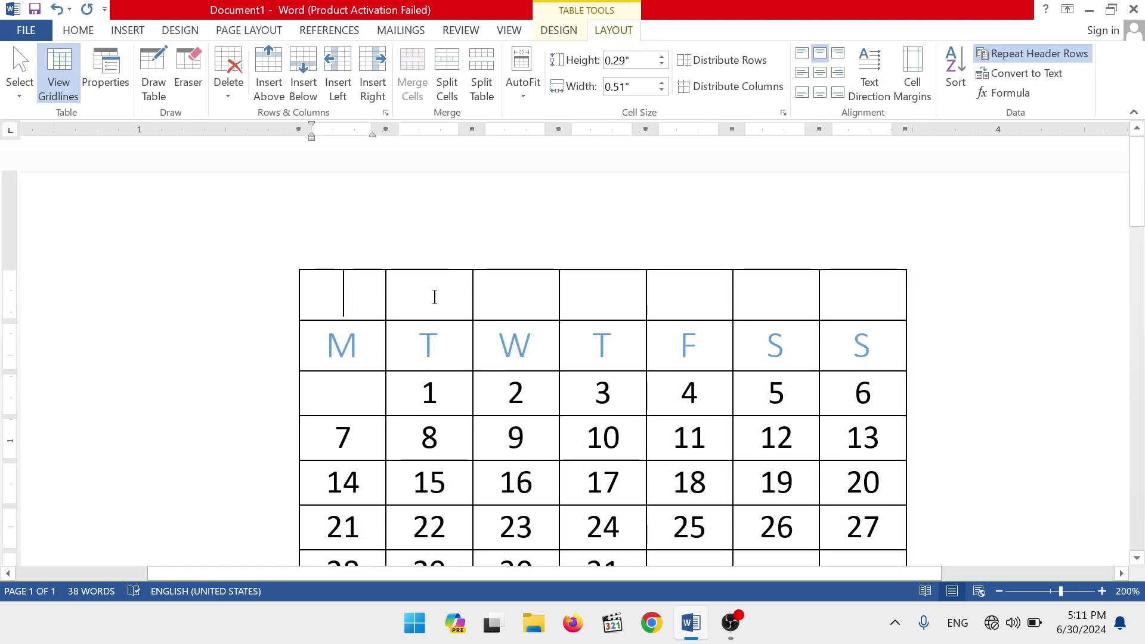
drag(434, 297, 841, 294)
click(354, 297)
drag(354, 297, 822, 302)
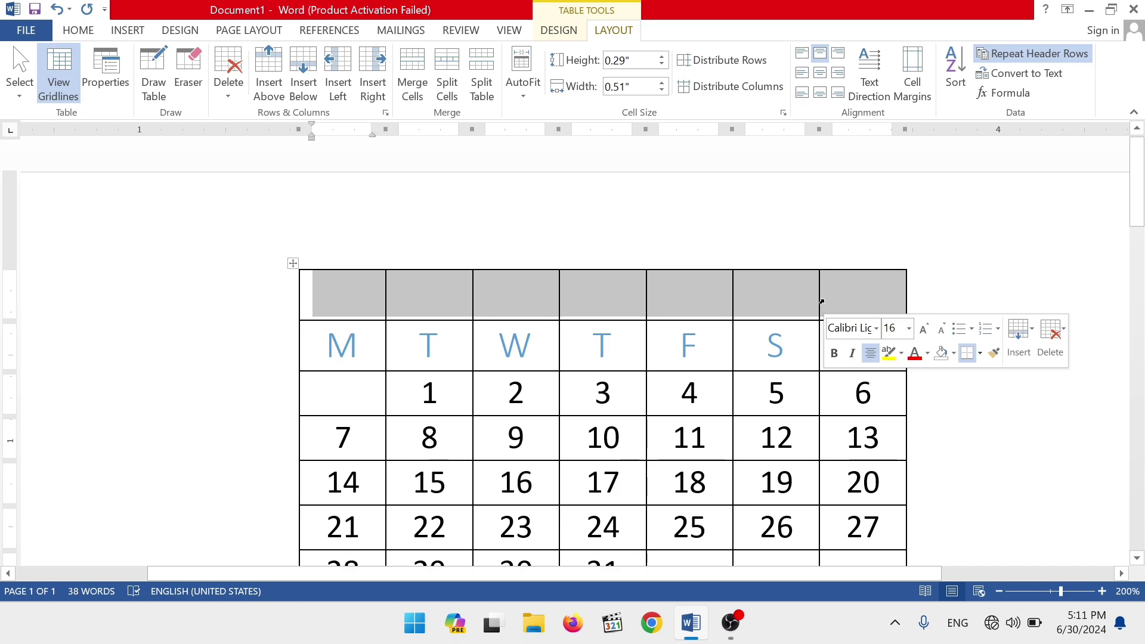
drag(360, 286, 838, 284)
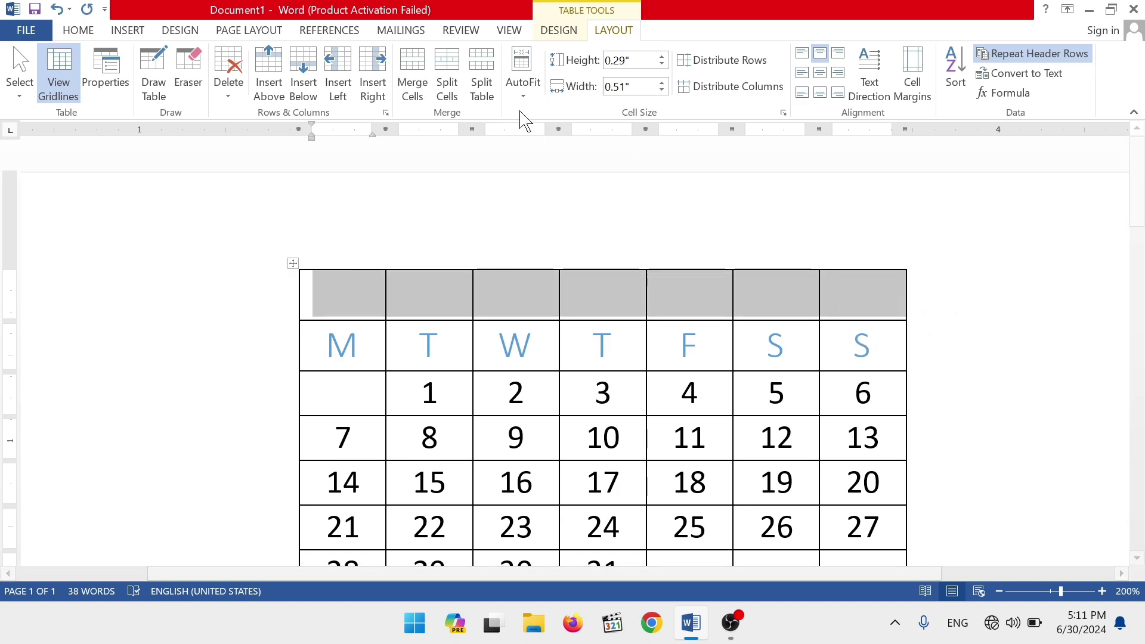
click(424, 72)
click(481, 289)
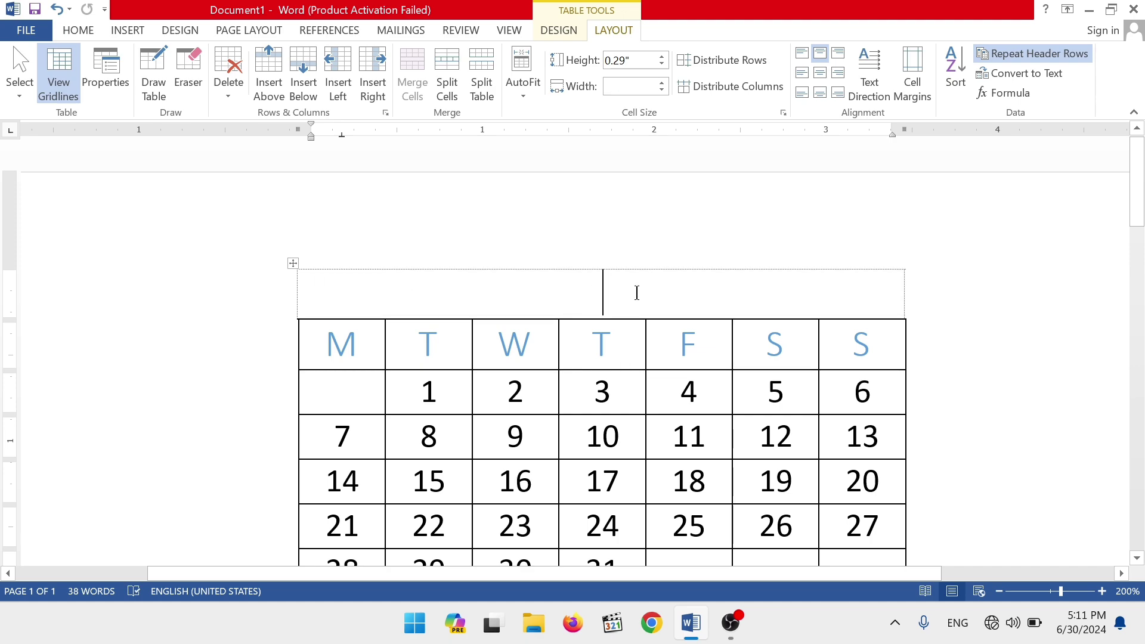
text(JUNE)
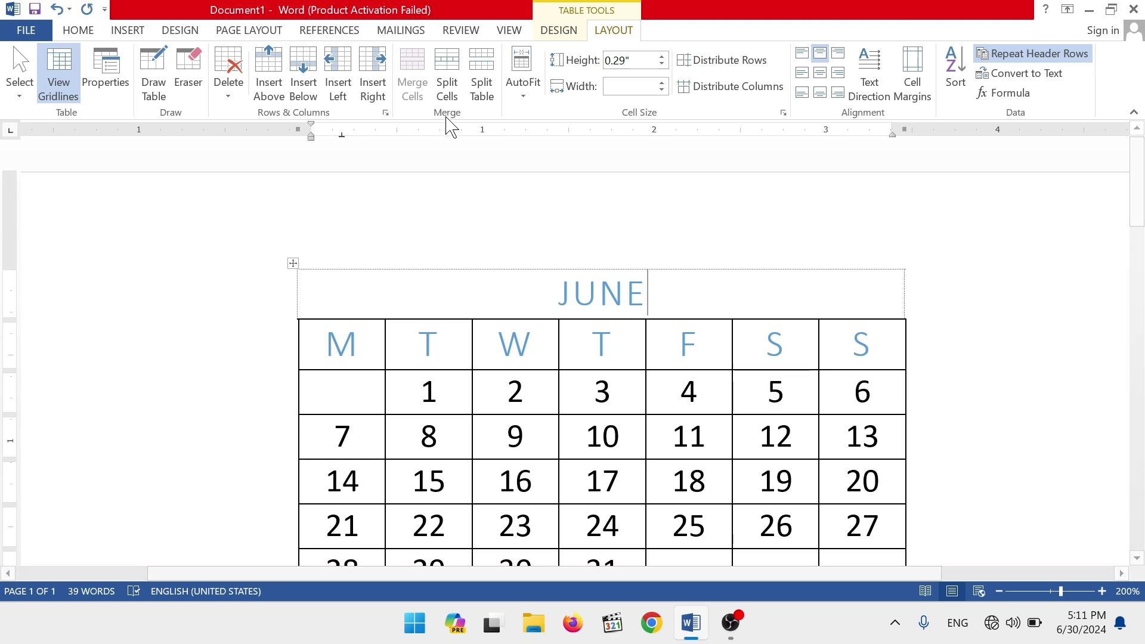
Merge the two-by-two block of blank cells directly below 30 and 31 into one cell.
scroll(582, 409, down, 5)
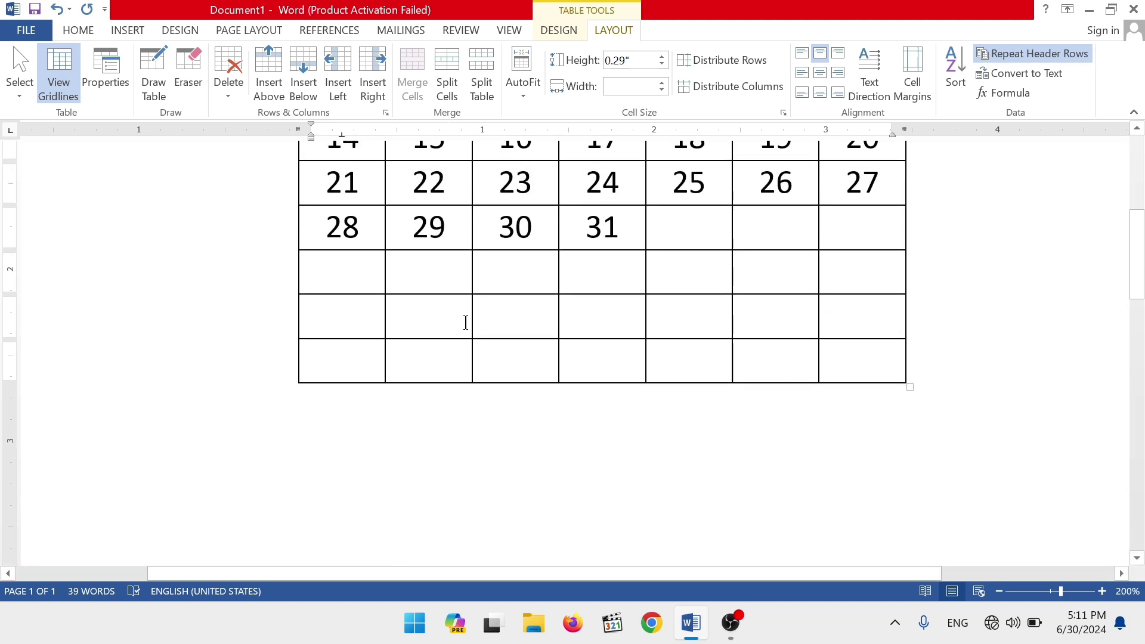
drag(534, 285, 585, 315)
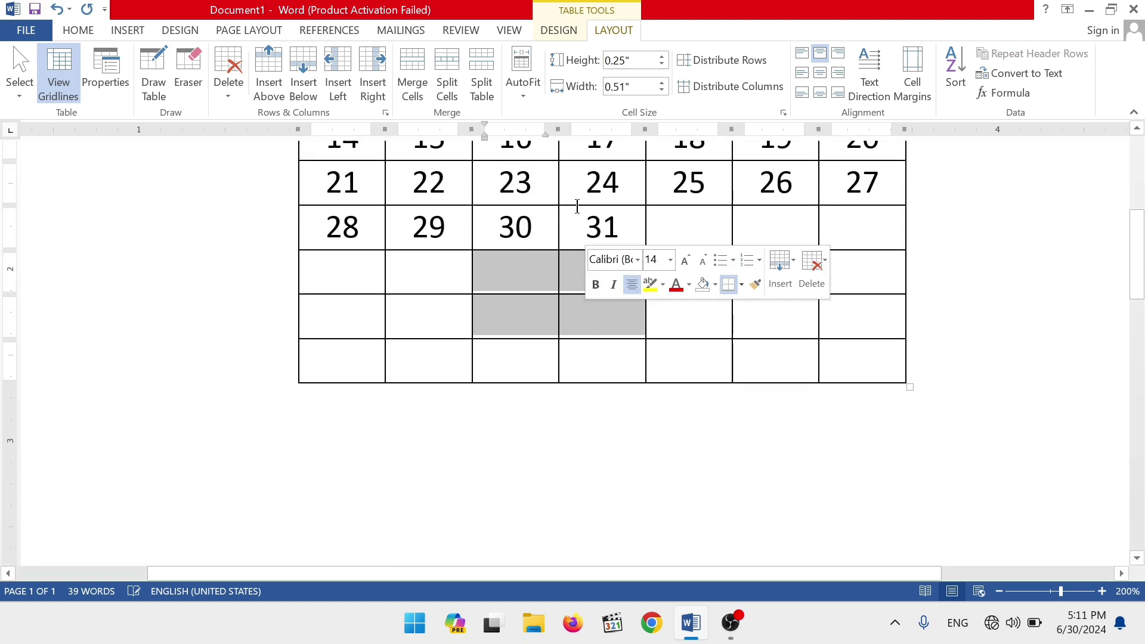
click(461, 75)
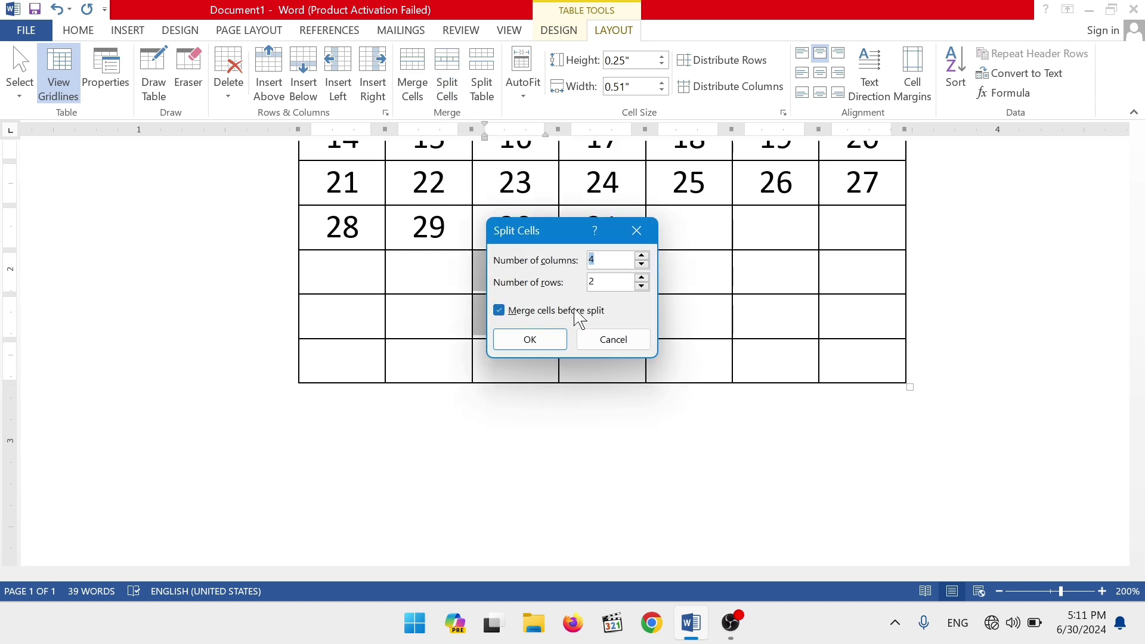
drag(578, 237, 763, 233)
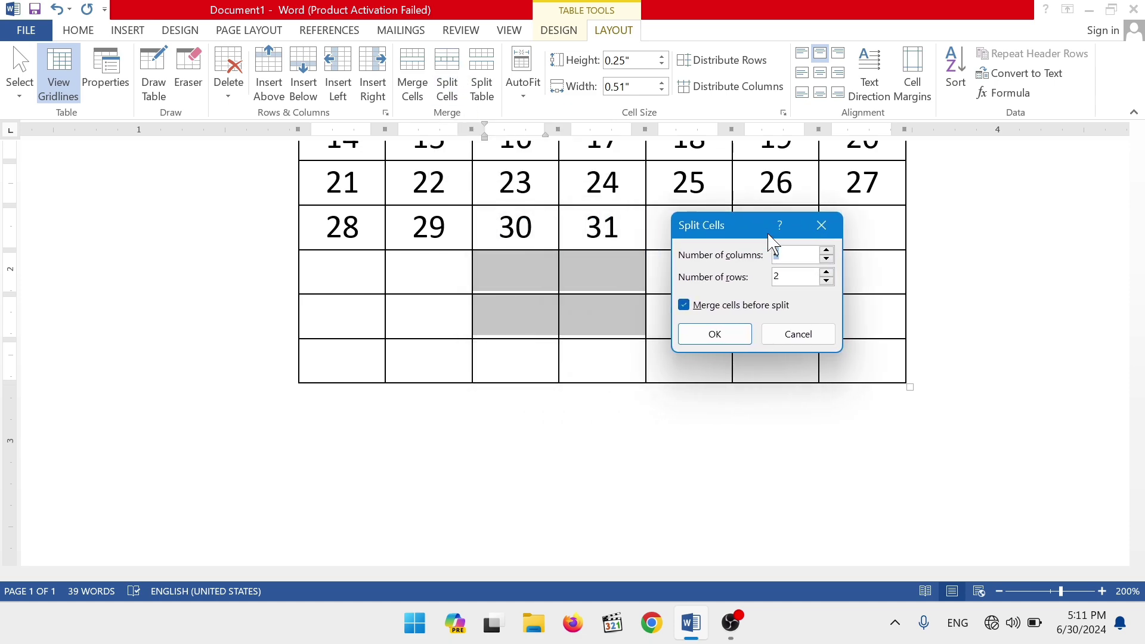
click(798, 334)
click(412, 83)
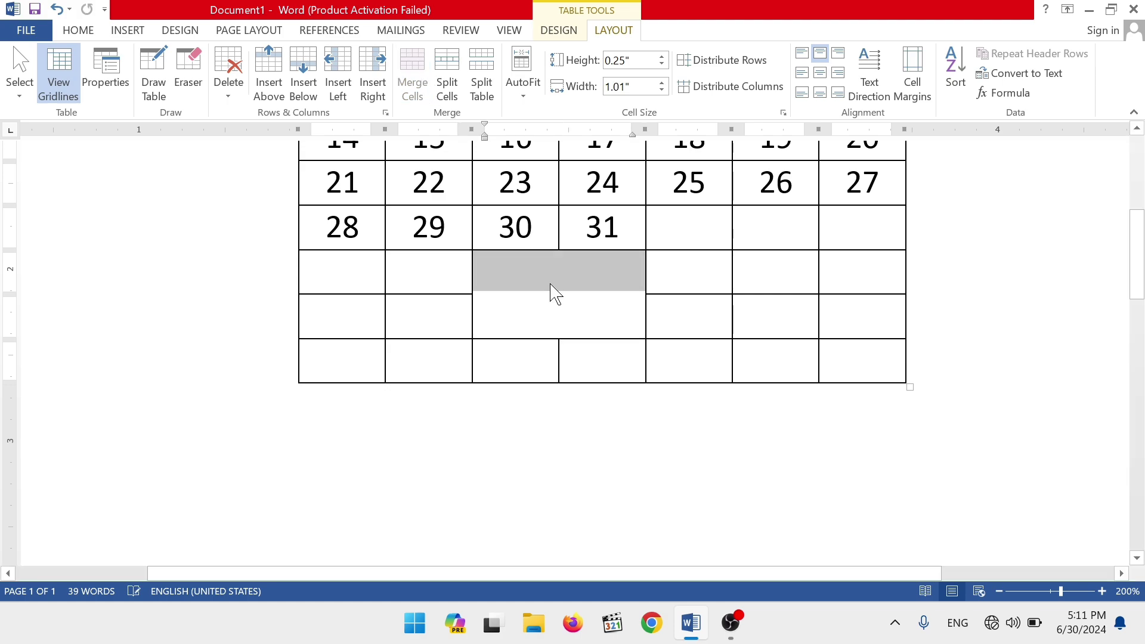
click(573, 289)
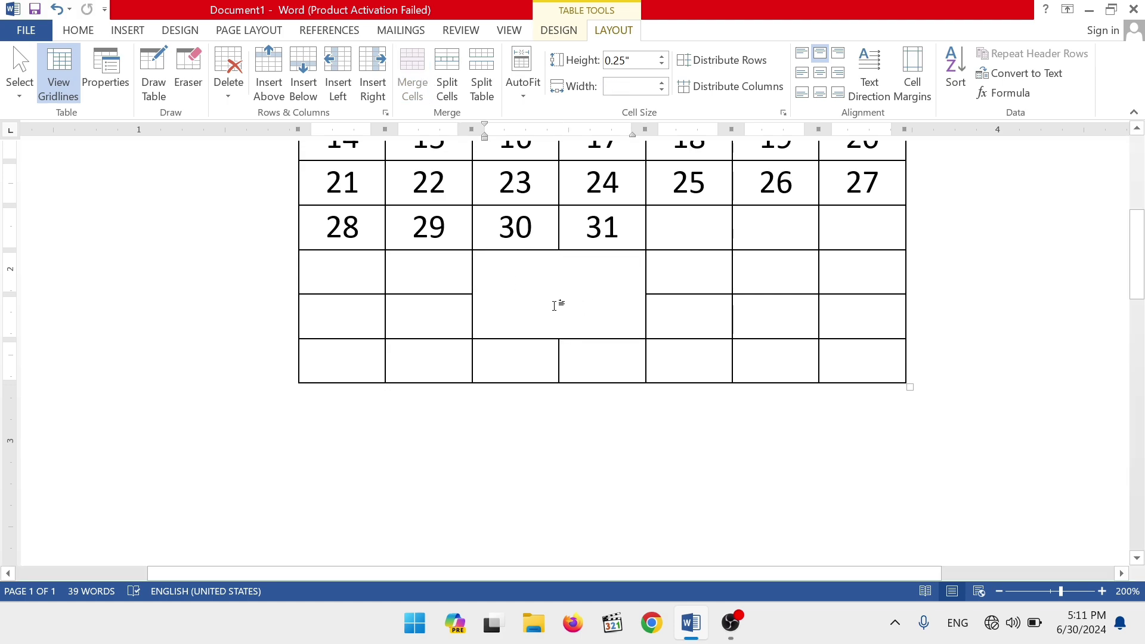
Split the merged cell below 30 and 31 into two columns and two rows, and undo the split.
click(447, 74)
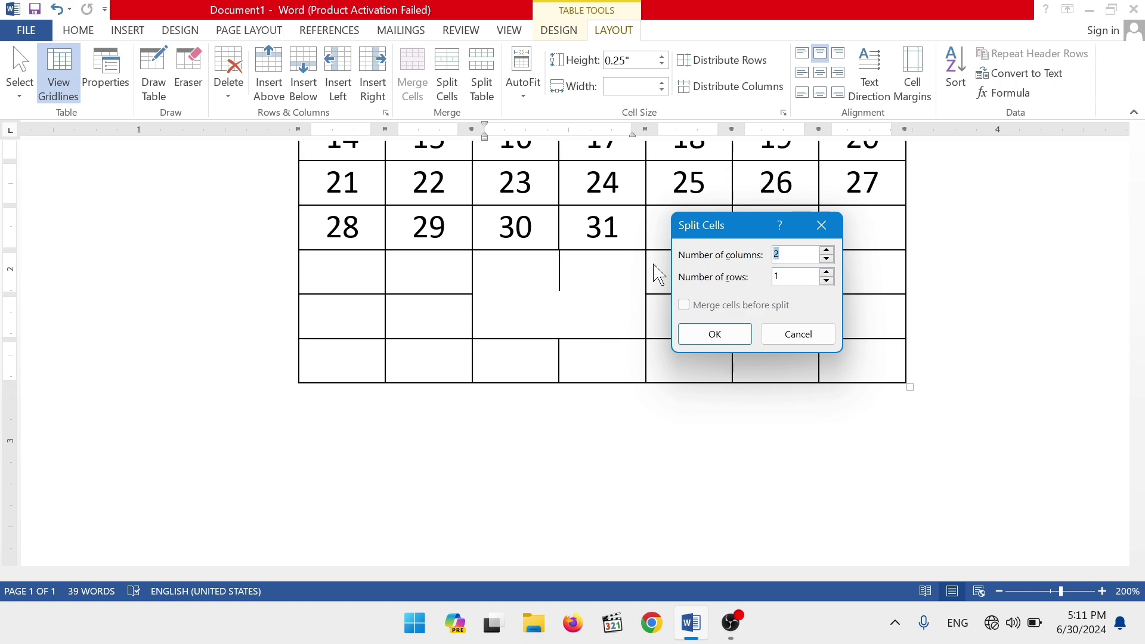
click(827, 273)
click(528, 271)
click(447, 83)
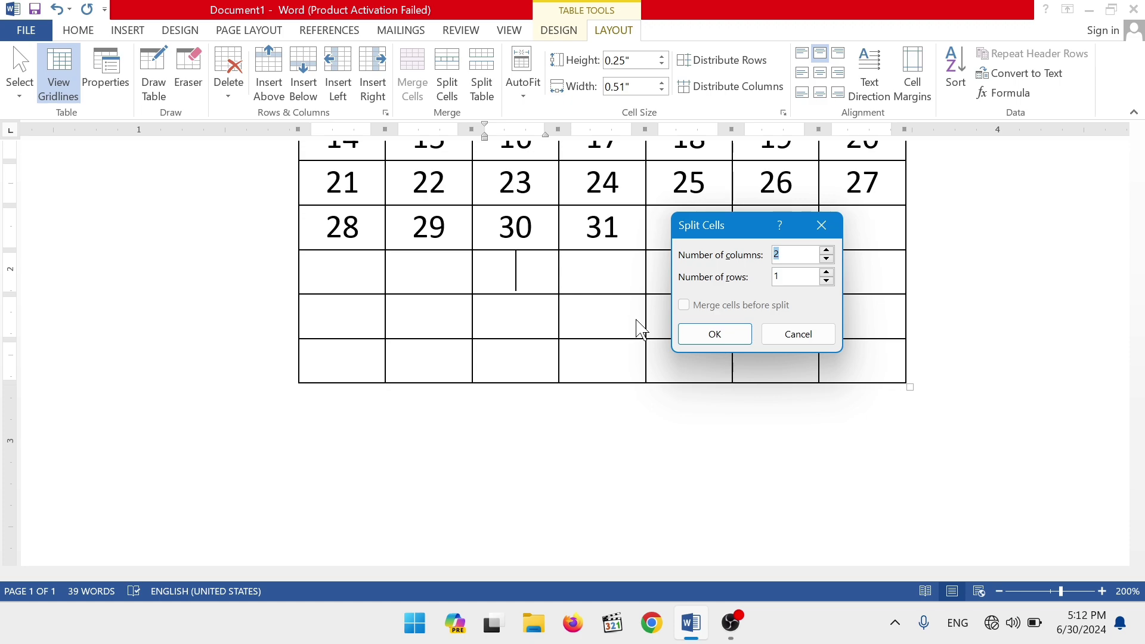
key(Escape)
key(ctrl+z)
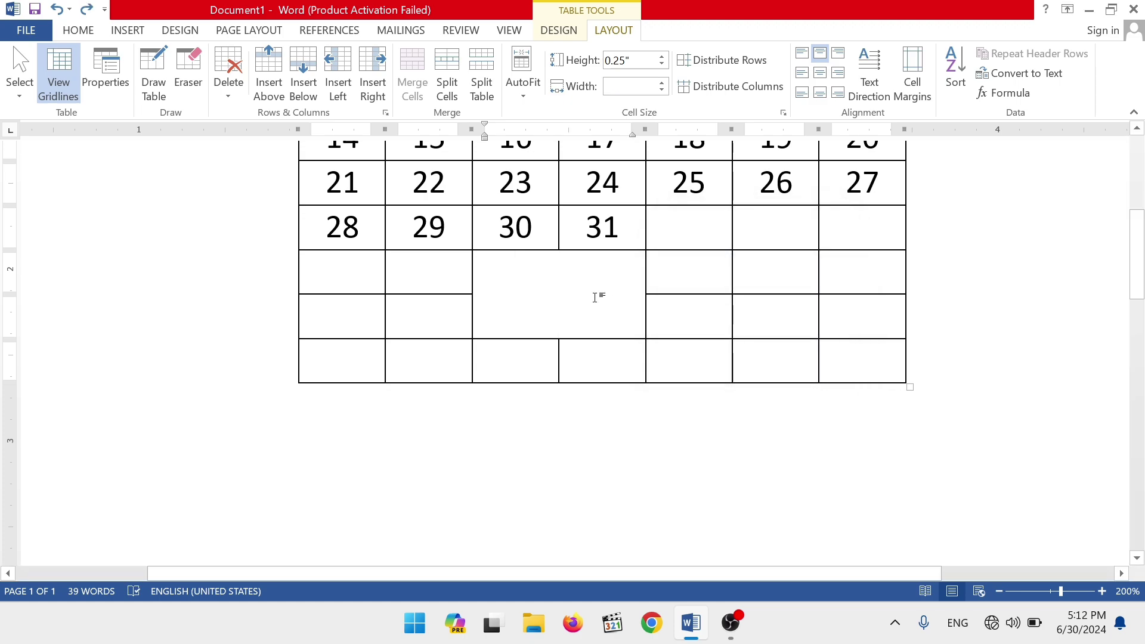
Split the merged cell below 30 and 31 into four columns and two rows.
click(447, 83)
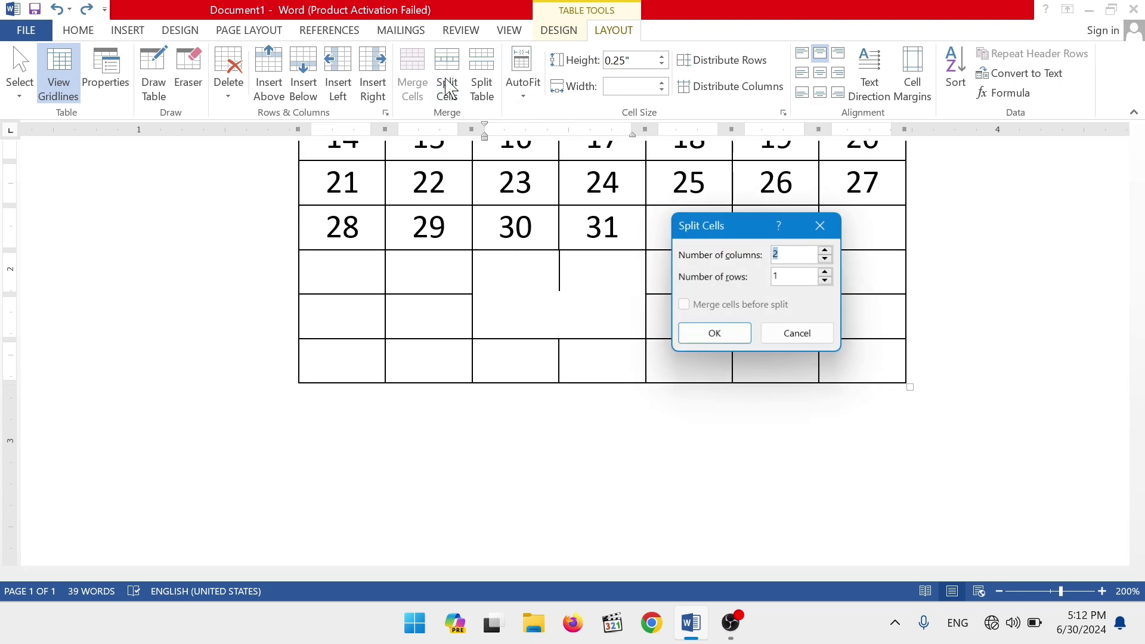
click(826, 273)
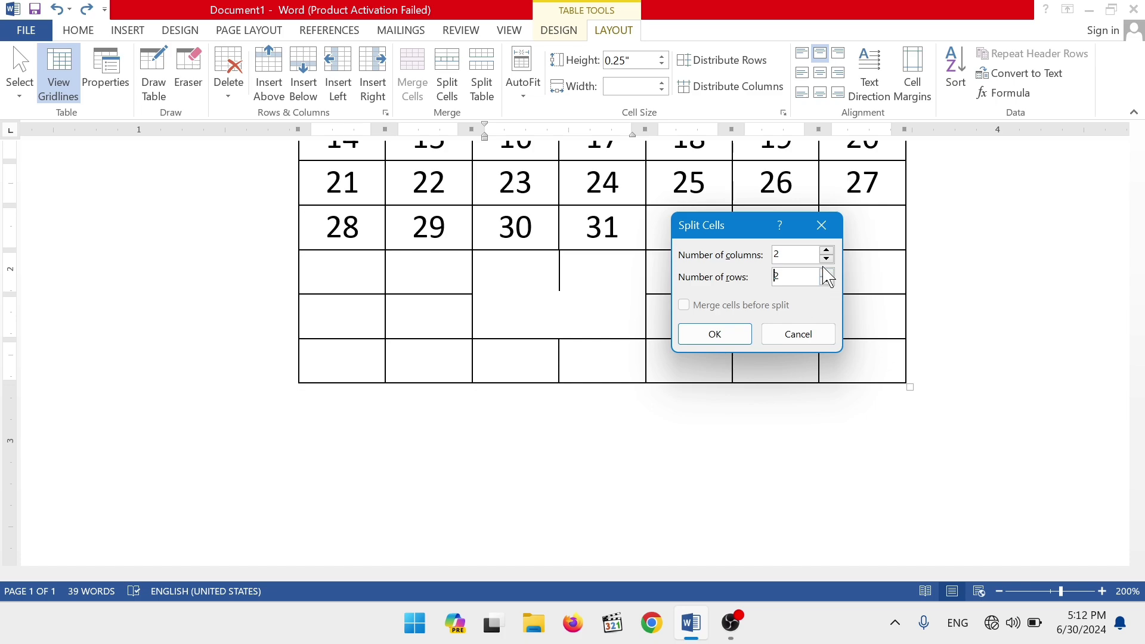
click(511, 317)
click(785, 292)
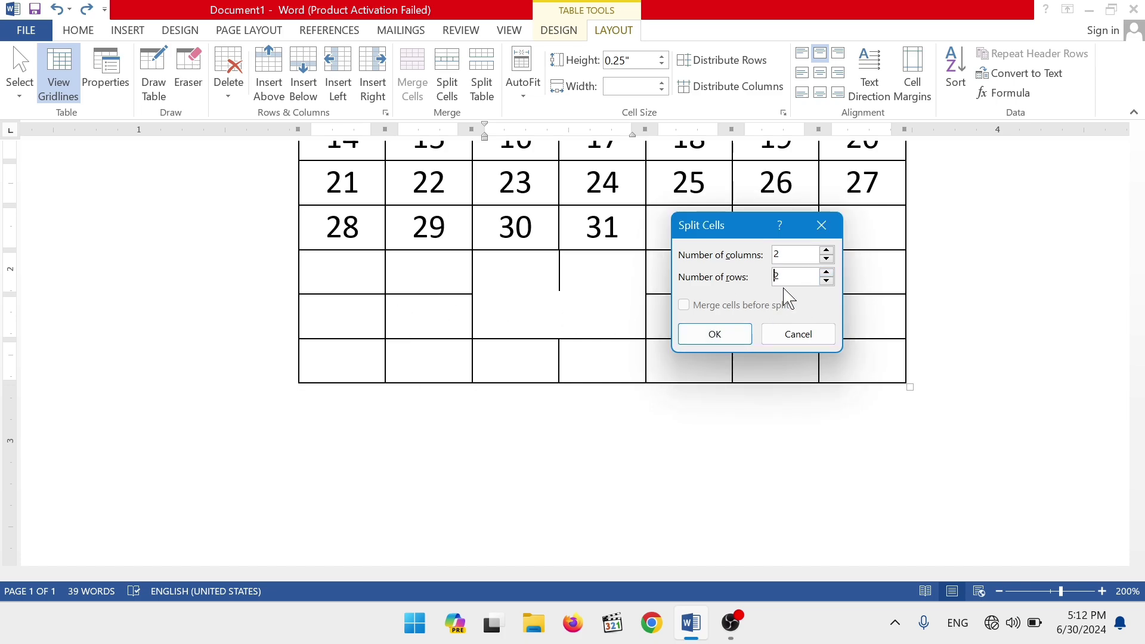
click(827, 250)
click(713, 334)
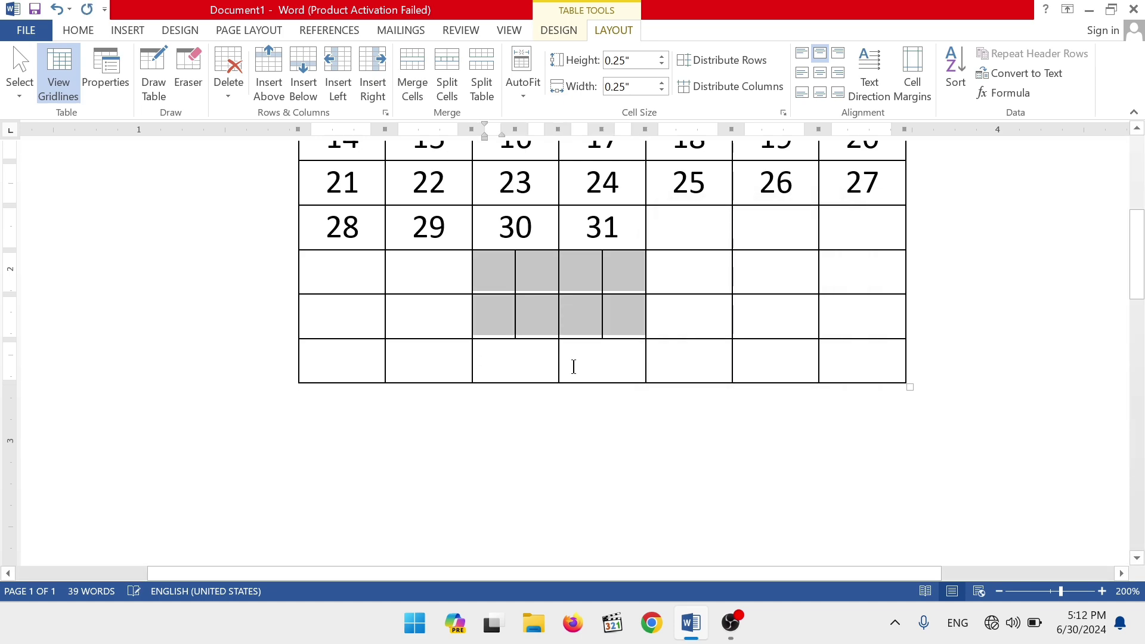
click(559, 307)
click(517, 276)
click(629, 276)
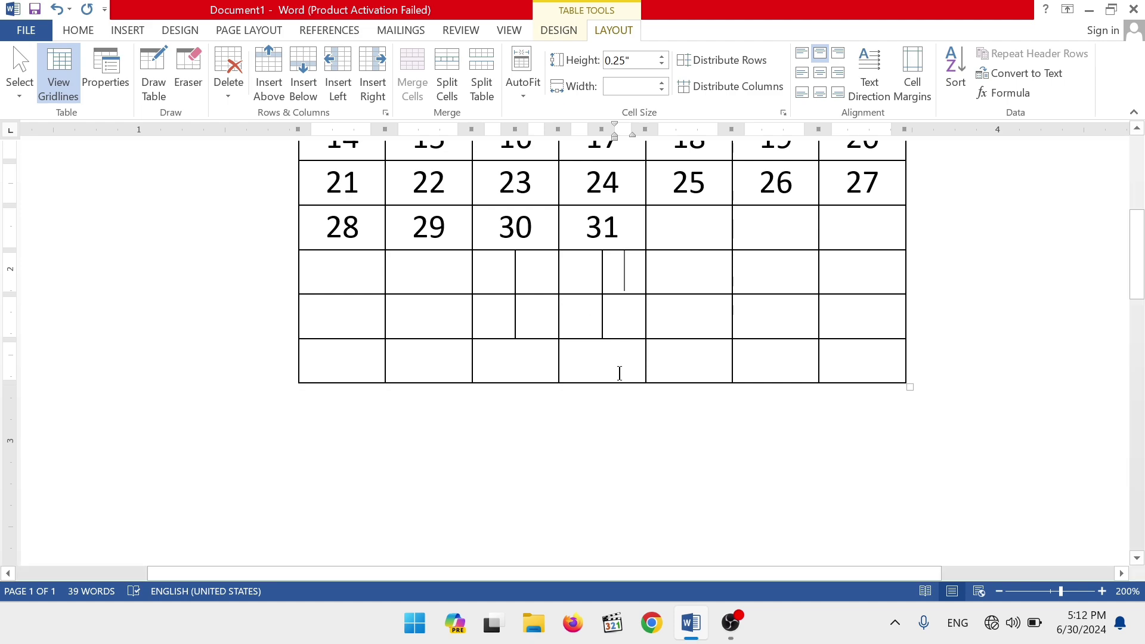
scroll(638, 383, up, 5)
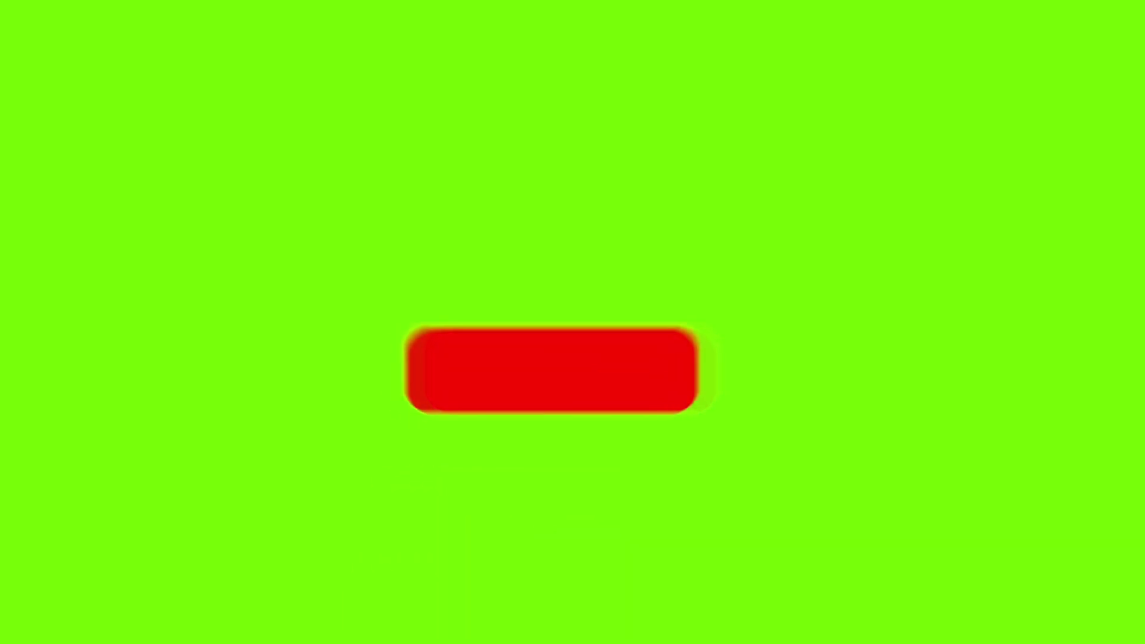